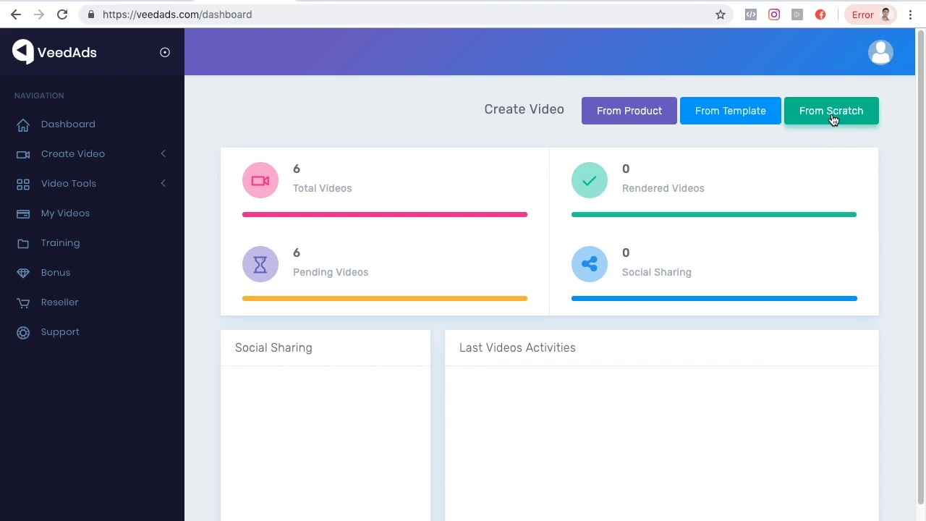
# Step: Start a new video from scratch and open its background options
pyautogui.click(835, 116)
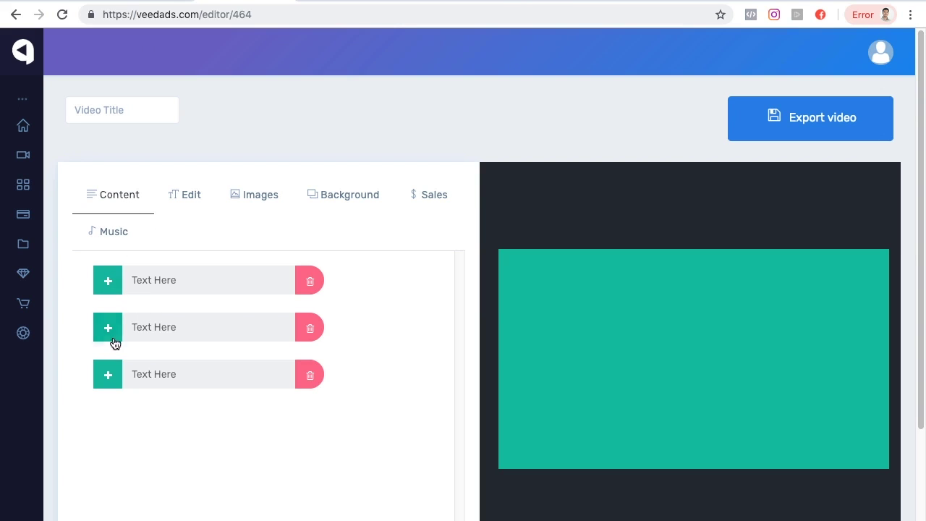
pyautogui.click(345, 205)
pyautogui.scroll(-1, 392, 303)
pyautogui.scroll(1, 137, 289)
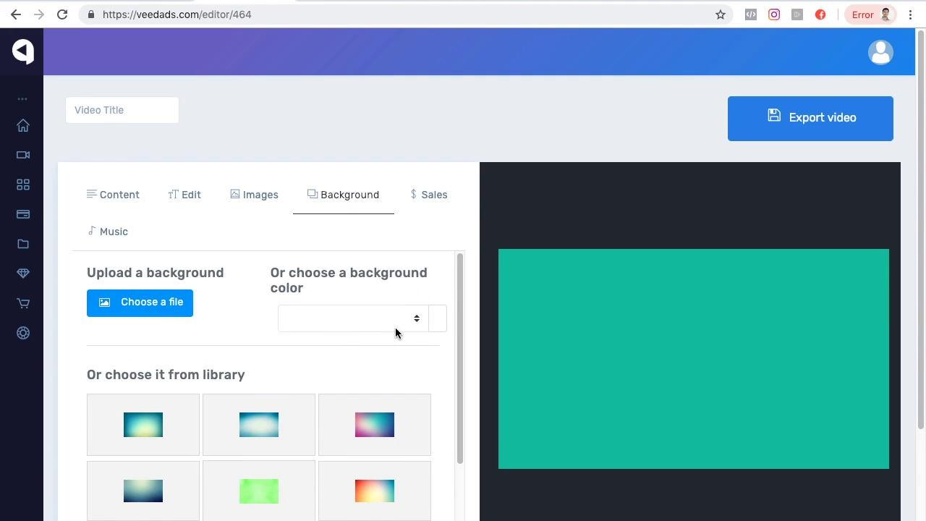
pyautogui.scroll(-1, 394, 326)
pyautogui.scroll(1, 375, 309)
# Step: Try the pink-and-teal library background and a solid Red background colour for the video
pyautogui.click(387, 322)
pyautogui.click(358, 415)
pyautogui.click(356, 318)
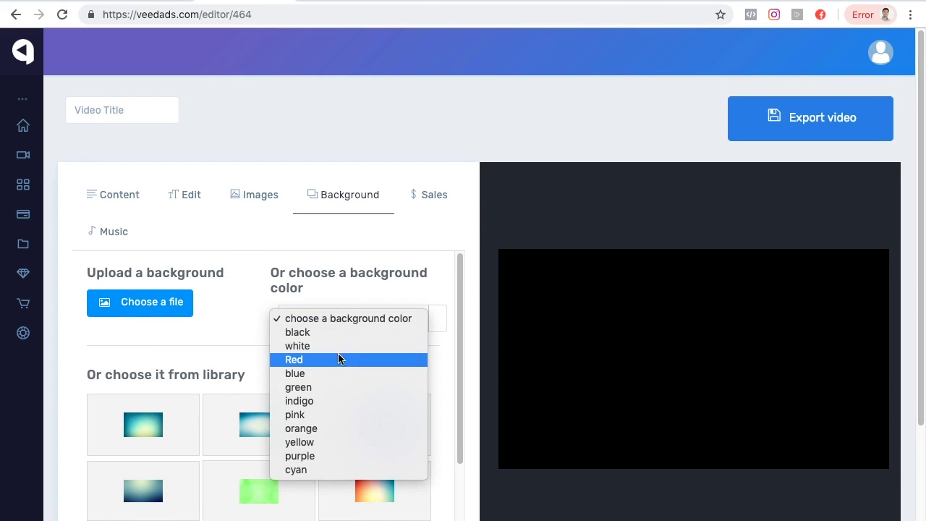
pyautogui.click(340, 355)
pyautogui.scroll(-2, 361, 379)
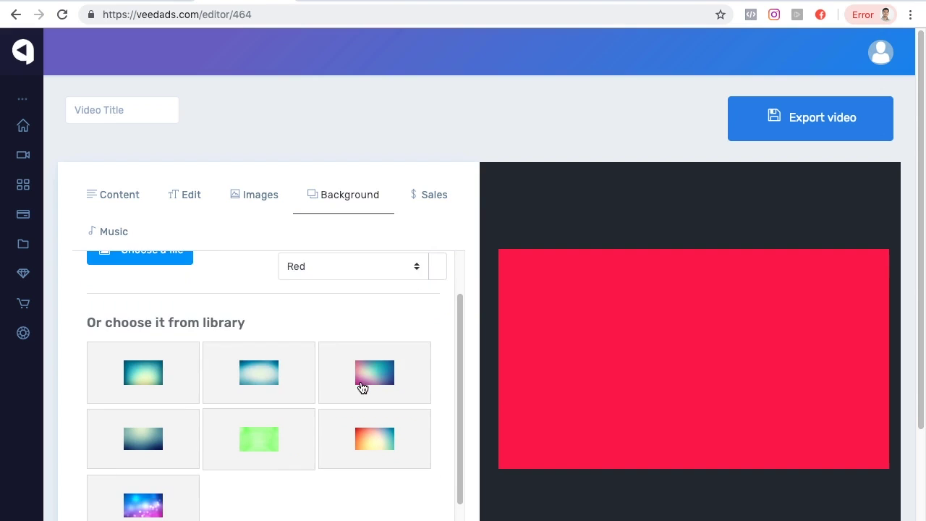
pyautogui.scroll(-1, 228, 373)
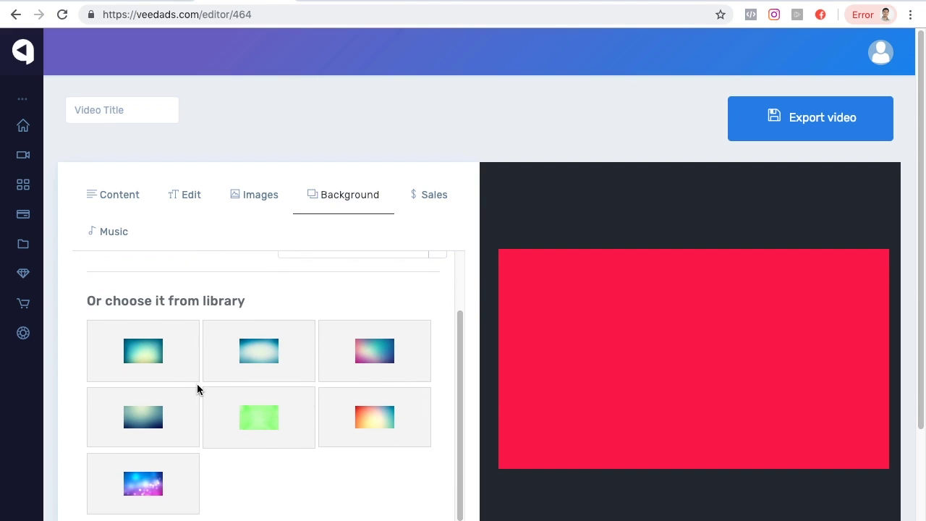
pyautogui.scroll(1, 197, 385)
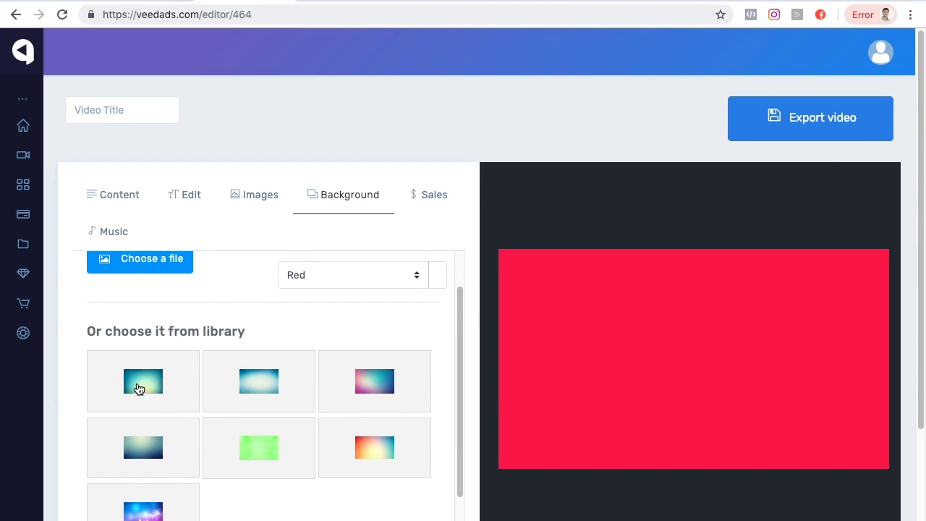
# Step: Try out several gradient backgrounds from the library, ending with the blue one that has a white centre
pyautogui.click(140, 385)
pyautogui.scroll(-1, 268, 398)
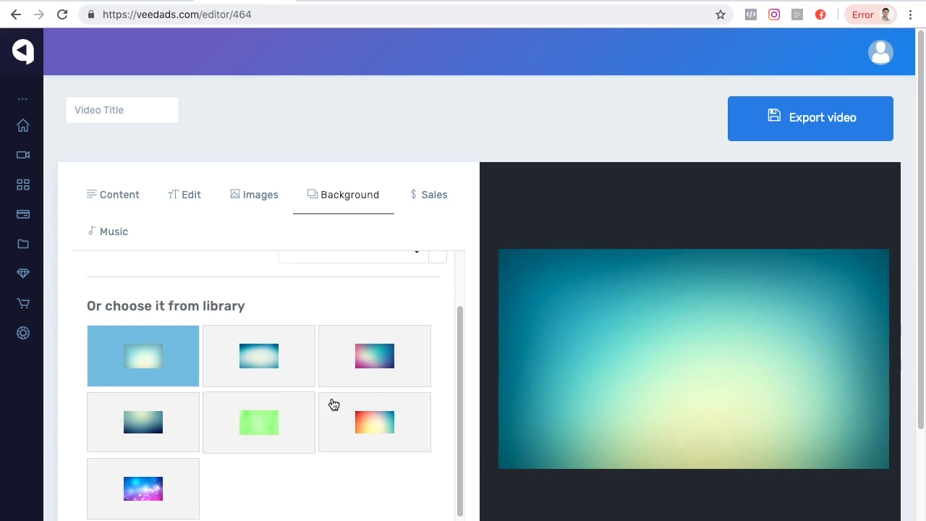
pyautogui.click(148, 421)
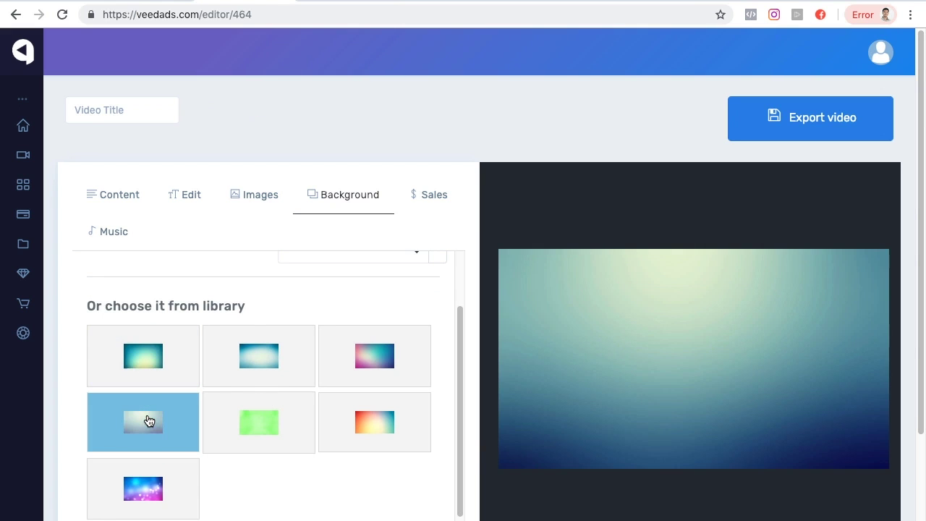
pyautogui.click(138, 499)
pyautogui.click(265, 430)
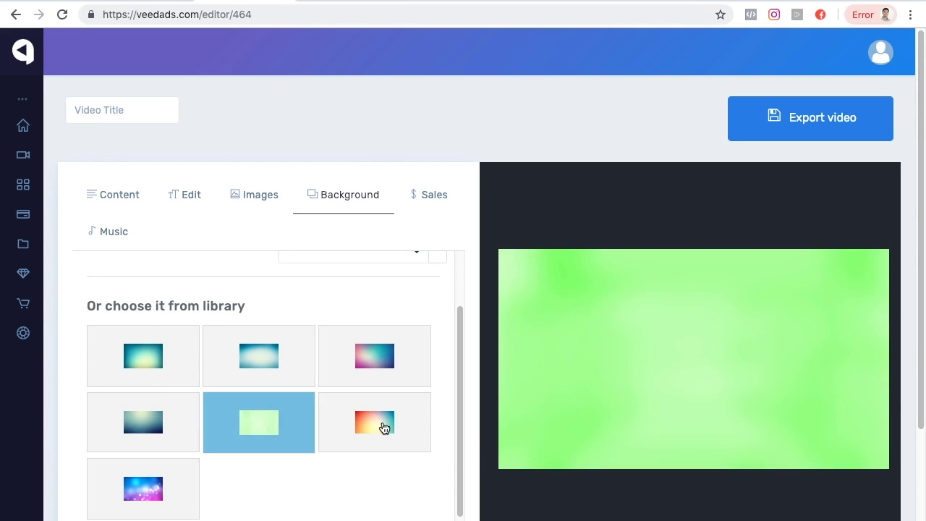
pyautogui.click(383, 424)
pyautogui.click(259, 356)
pyautogui.scroll(3, 355, 331)
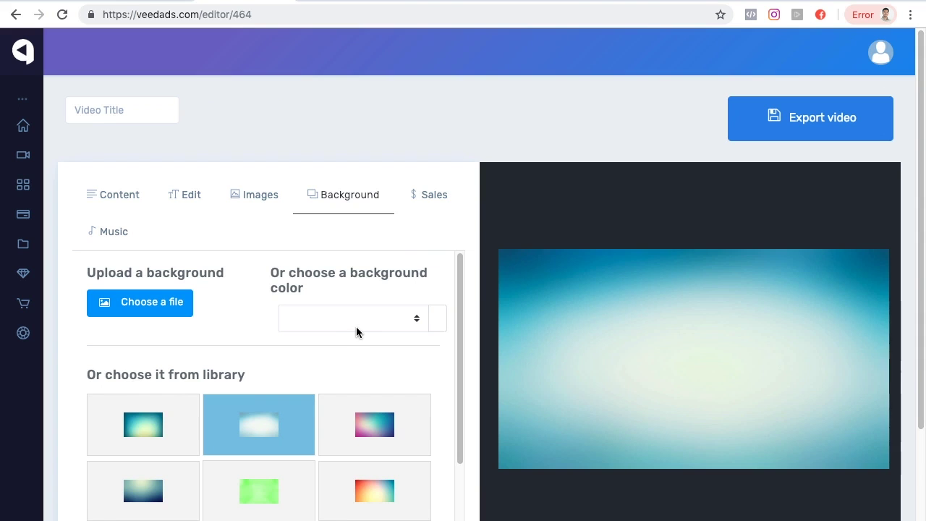
# Step: Set the video's background colour to orange
pyautogui.click(368, 327)
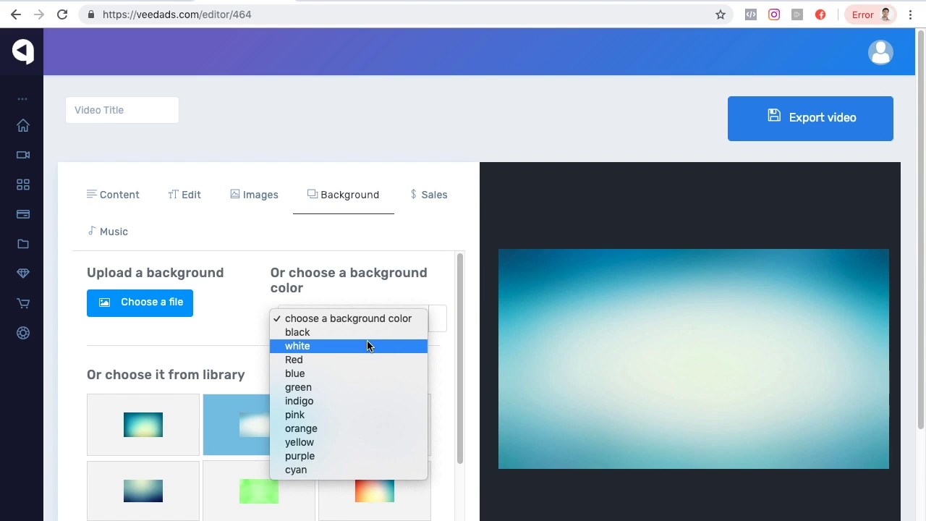
pyautogui.click(353, 429)
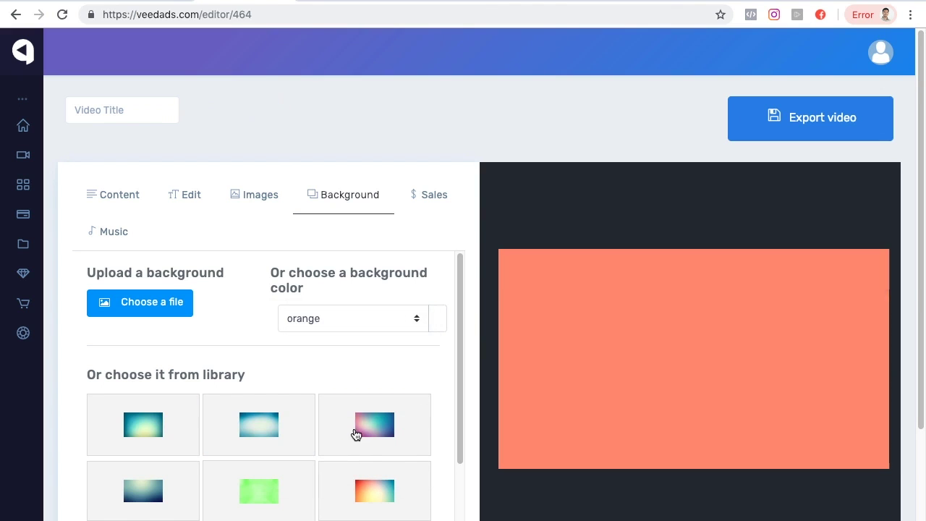
# Step: Add a text element reading "VeedAds Demo" and centre it horizontally, slightly above the middle of the video
pyautogui.click(128, 198)
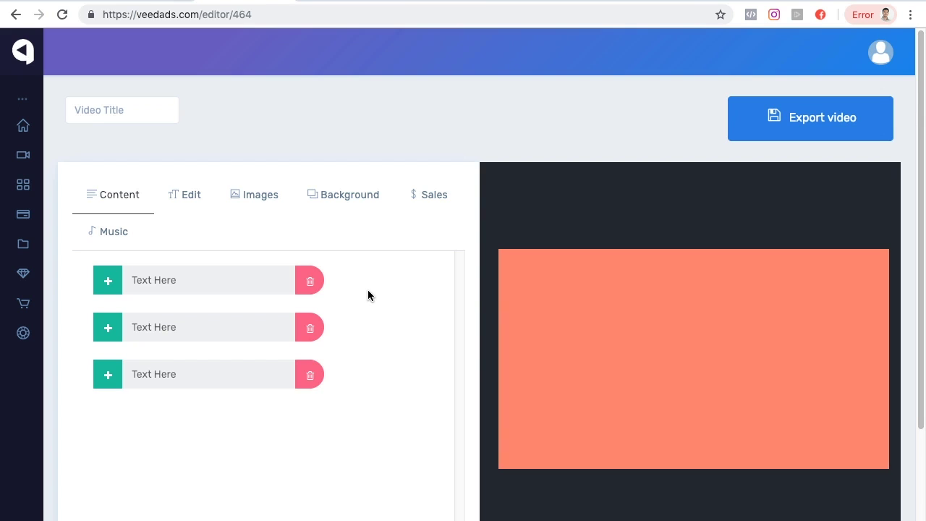
pyautogui.click(110, 287)
pyautogui.click(705, 316)
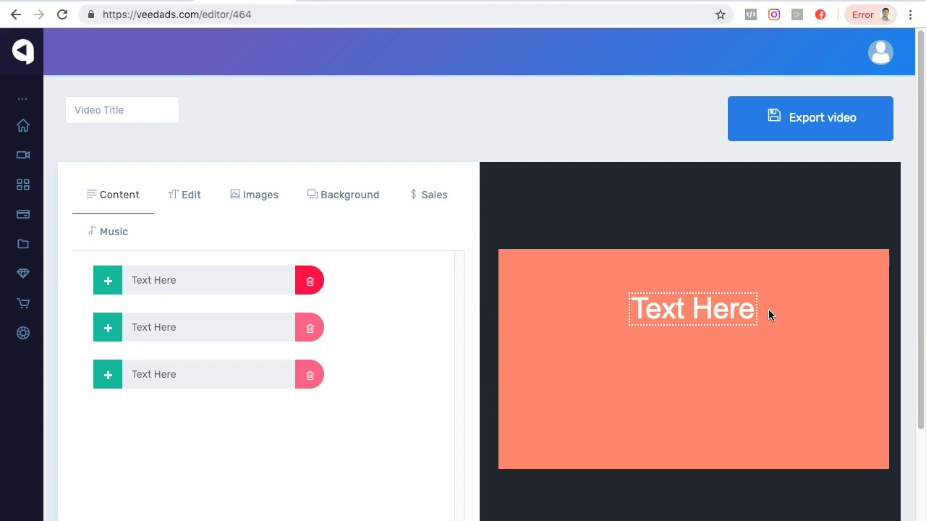
pyautogui.press('BackSpace')
pyautogui.press('BackSpace')
pyautogui.press('BackSpace')
pyautogui.press('BackSpace')
pyautogui.press('BackSpace')
pyautogui.press('BackSpace')
pyautogui.press('BackSpace')
pyautogui.press('BackSpace')
pyautogui.press('BackSpace')
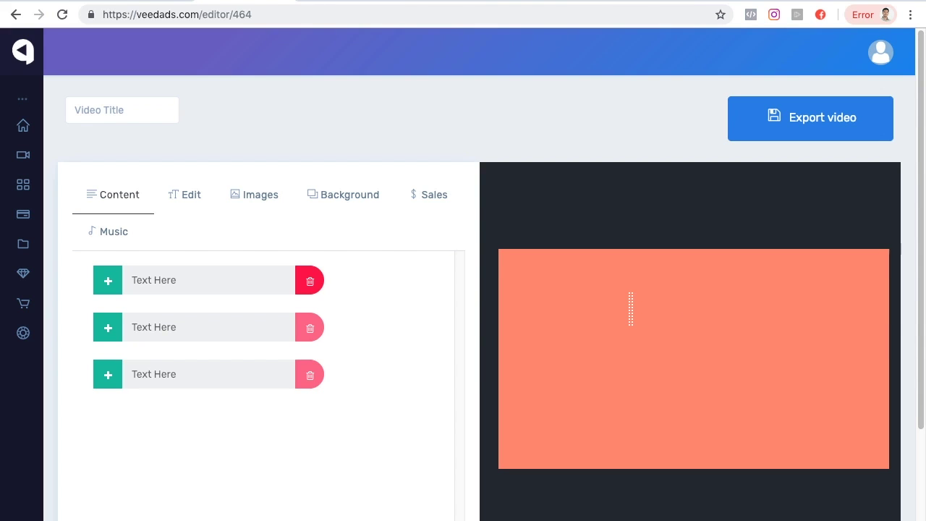
pyautogui.write('VeedAd')
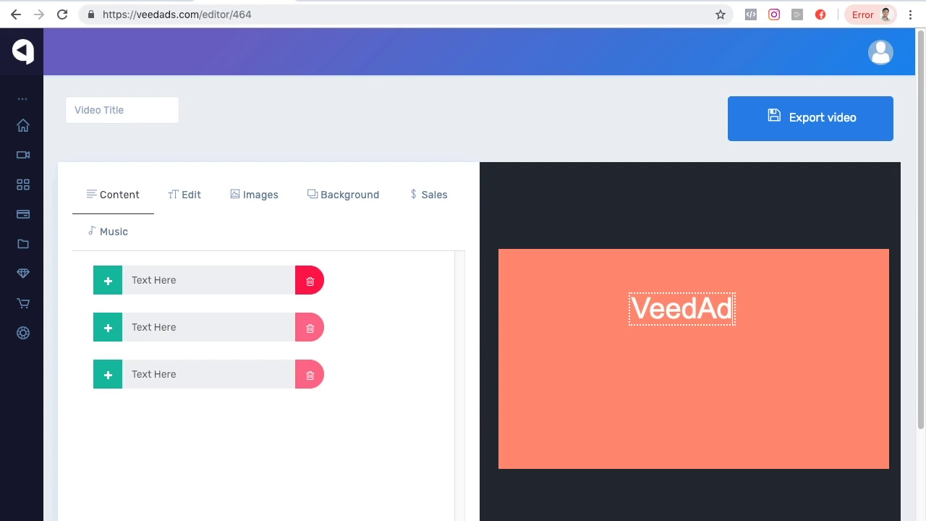
pyautogui.write('s Demo')
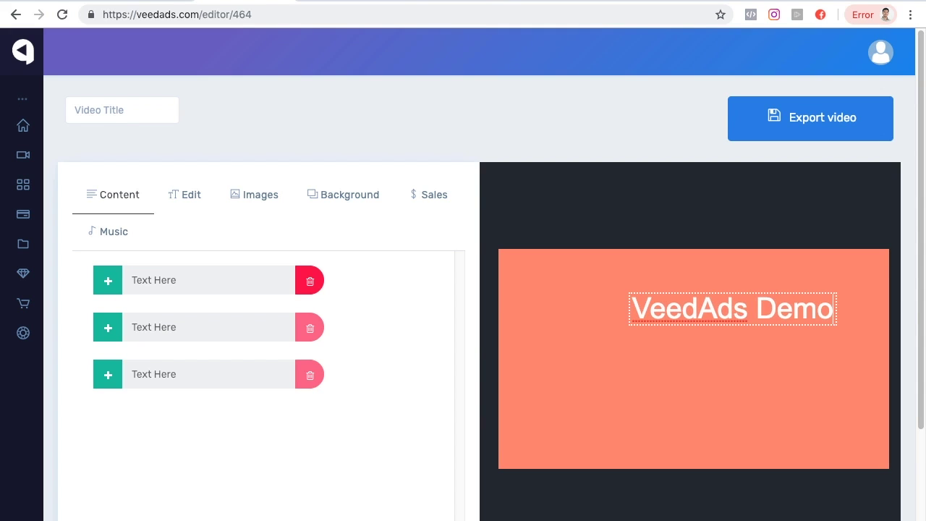
pyautogui.moveTo(782, 312); pyautogui.dragTo(761, 327)
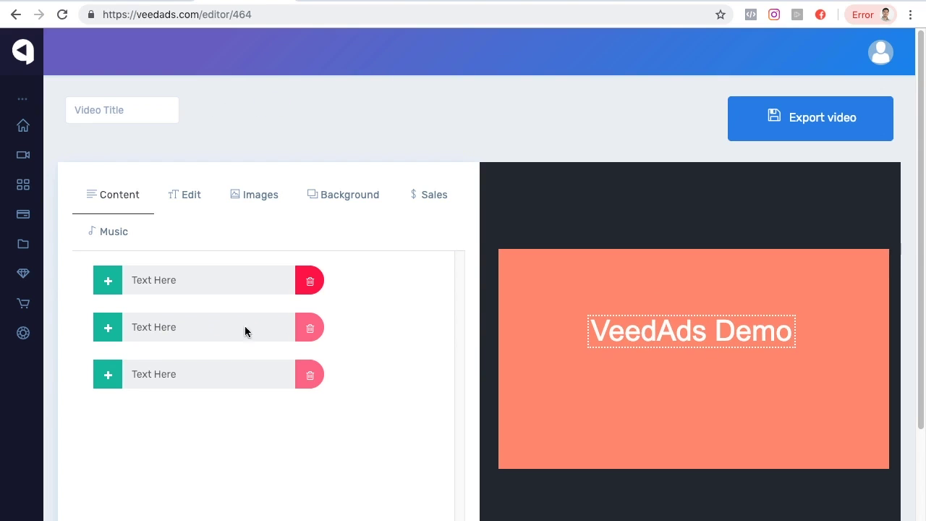
# Step: Add a second text element directly below the title and replace its text with a byline naming the author
pyautogui.click(109, 330)
pyautogui.moveTo(693, 376)
pyautogui.mouseDown()
pyautogui.moveTo(705, 372)
pyautogui.moveTo(693, 379)
pyautogui.mouseUp()
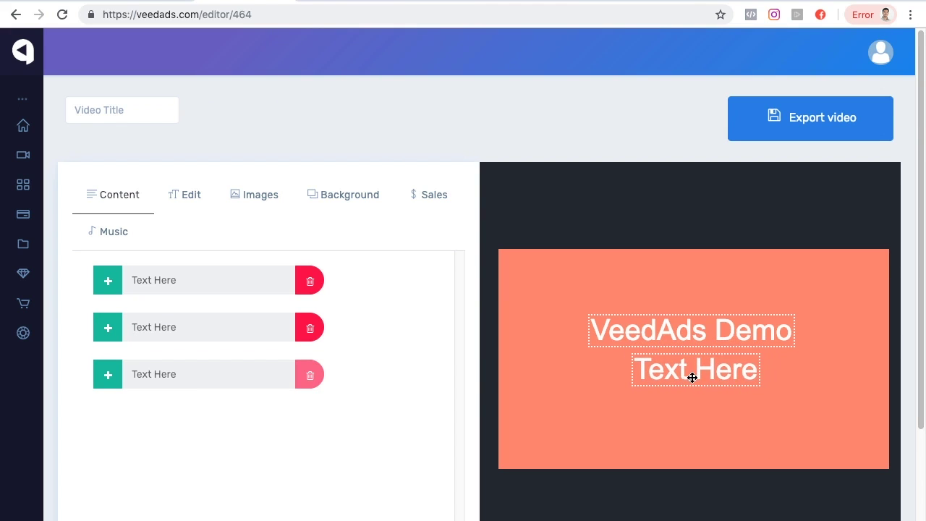
pyautogui.click(747, 372)
pyautogui.press('BackSpace')
pyautogui.press('BackSpace')
pyautogui.press('BackSpace')
pyautogui.press('BackSpace')
pyautogui.press('BackSpace')
pyautogui.press('BackSpace')
pyautogui.press('BackSpace')
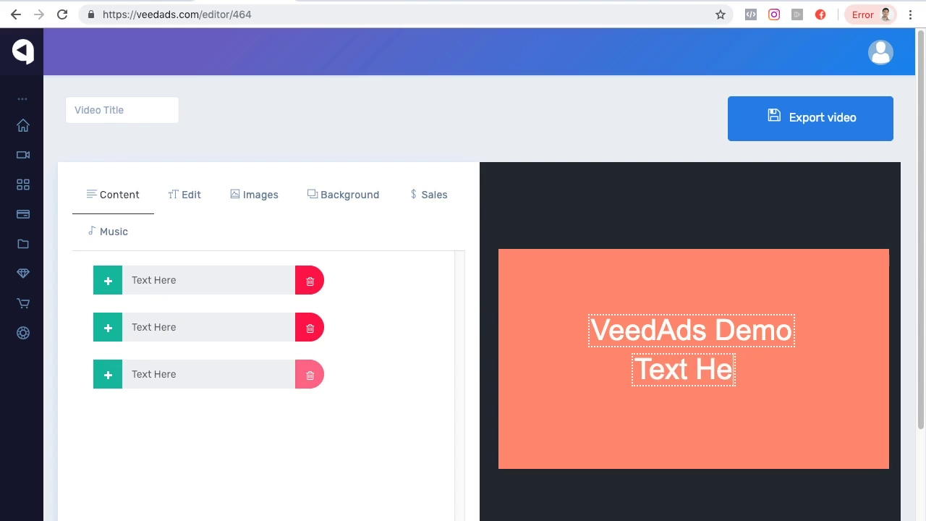
pyautogui.press('BackSpace')
pyautogui.press('BackSpace')
pyautogui.write('by Cham')
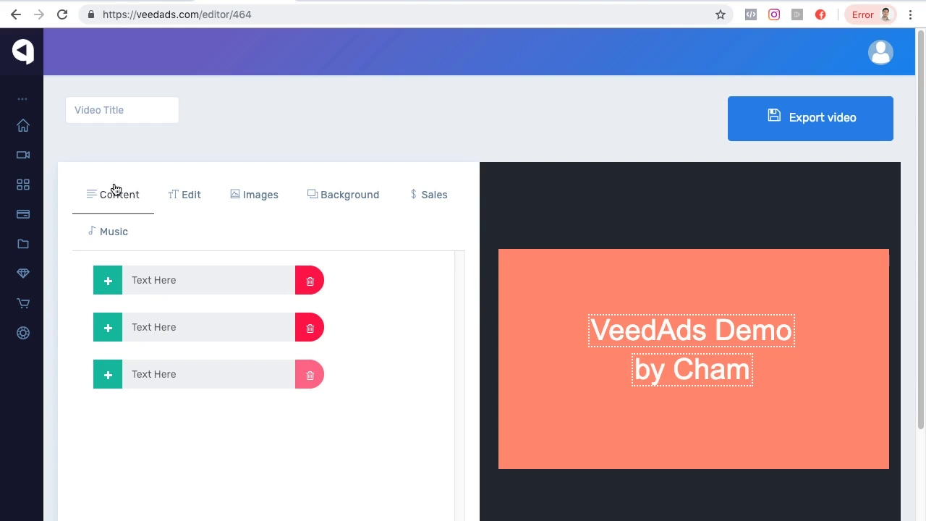
# Step: Try the Capture it font on the byline and return it to Arial
pyautogui.click(191, 201)
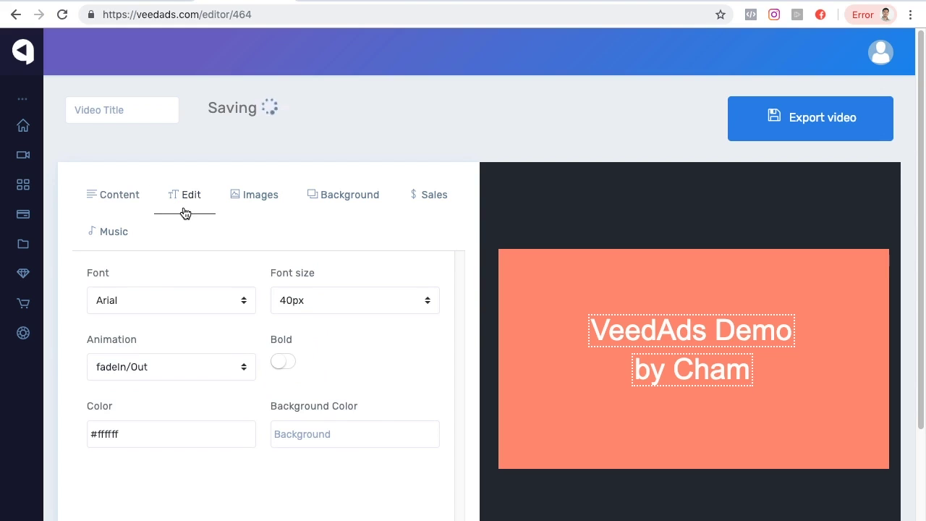
pyautogui.click(182, 300)
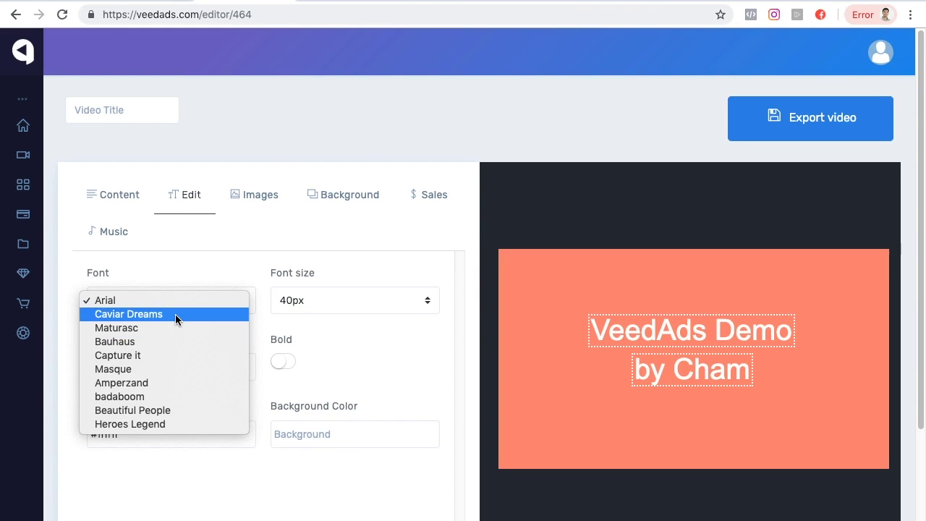
pyautogui.click(175, 314)
pyautogui.press('c')
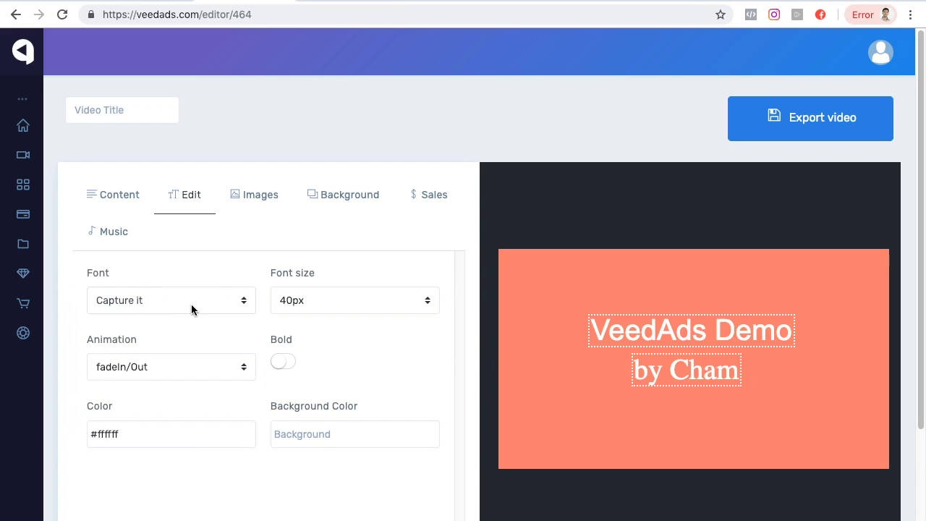
pyautogui.click(191, 303)
pyautogui.click(171, 245)
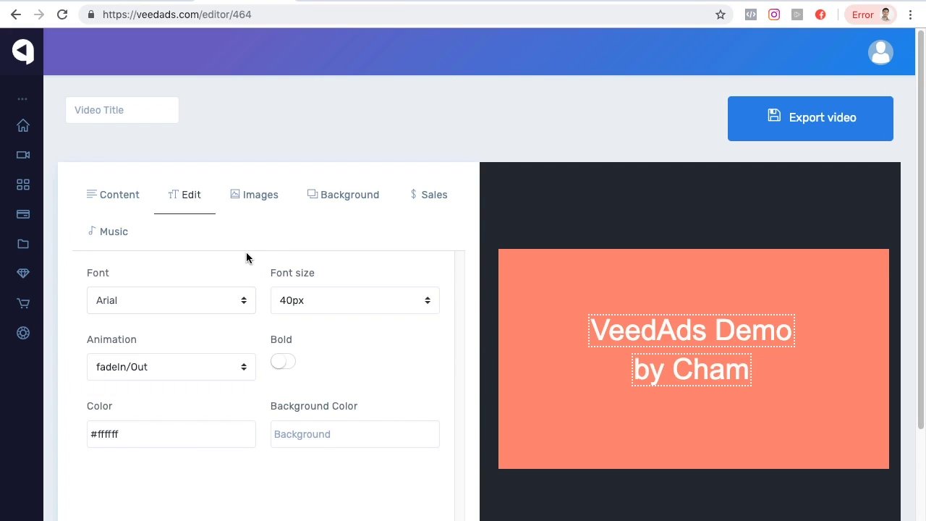
# Step: Format the "VeedAds Demo" title as bold 60px text and recentre it on the video
pyautogui.click(666, 330)
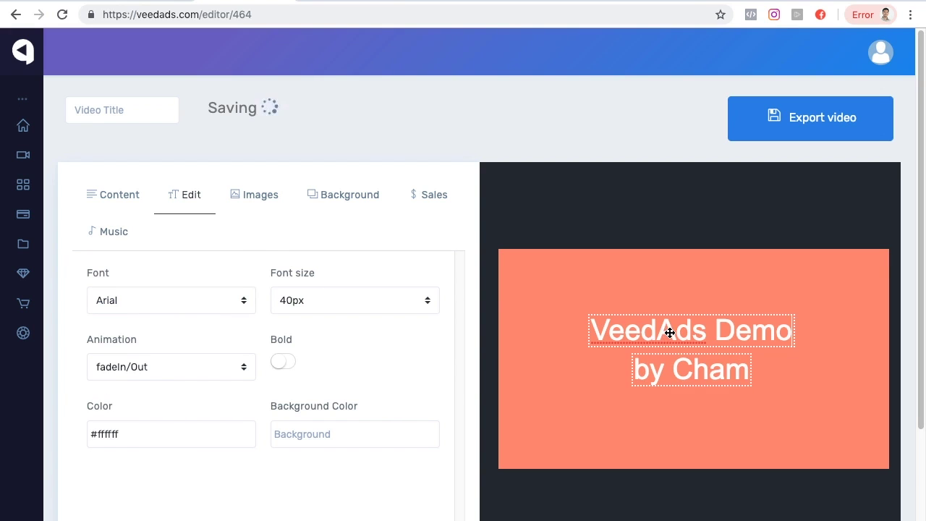
pyautogui.click(357, 302)
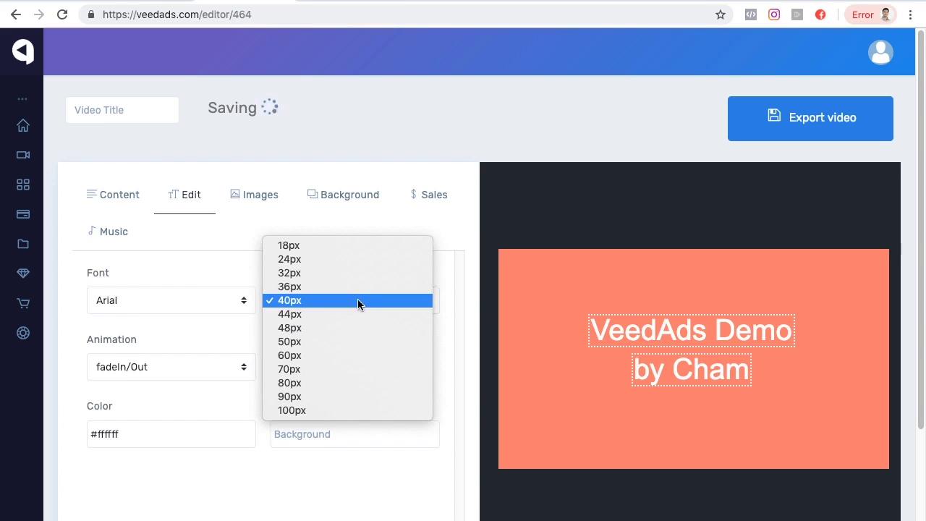
pyautogui.click(334, 354)
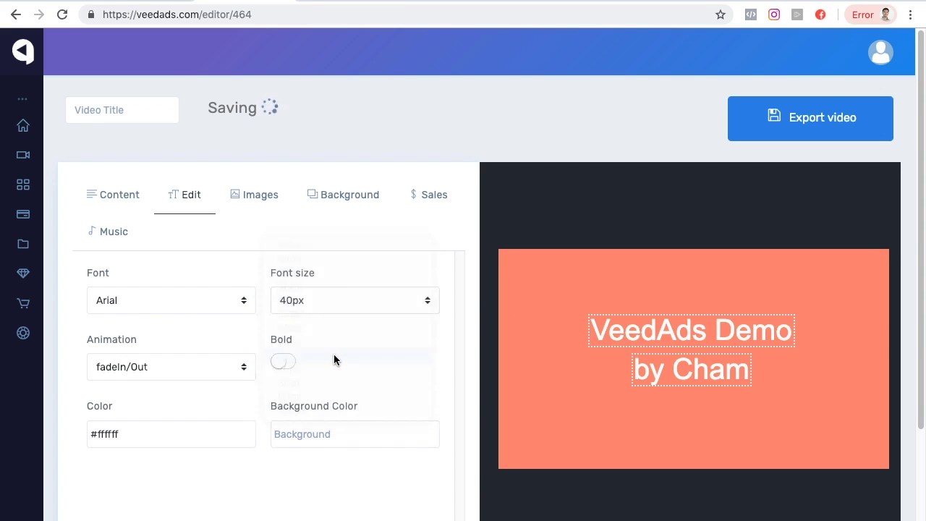
pyautogui.moveTo(662, 331); pyautogui.dragTo(621, 328)
pyautogui.click(294, 368)
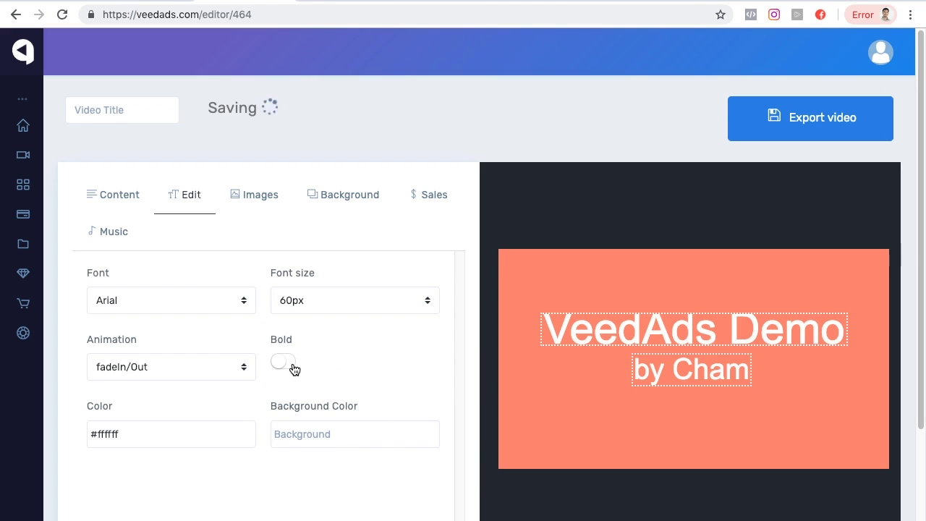
# Step: Set the byline's font size to 24px and recentre it below the title
pyautogui.click(716, 371)
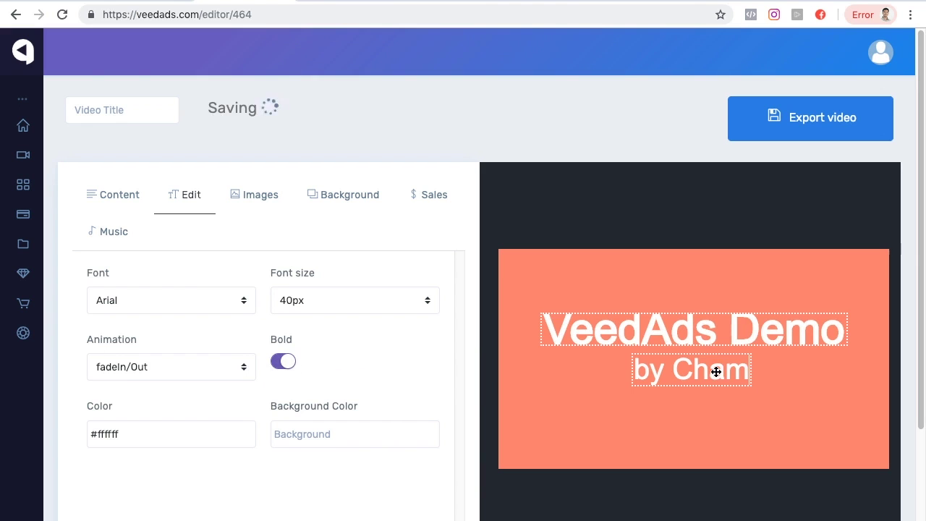
pyautogui.click(376, 302)
pyautogui.click(344, 279)
pyautogui.moveTo(686, 372); pyautogui.dragTo(704, 372)
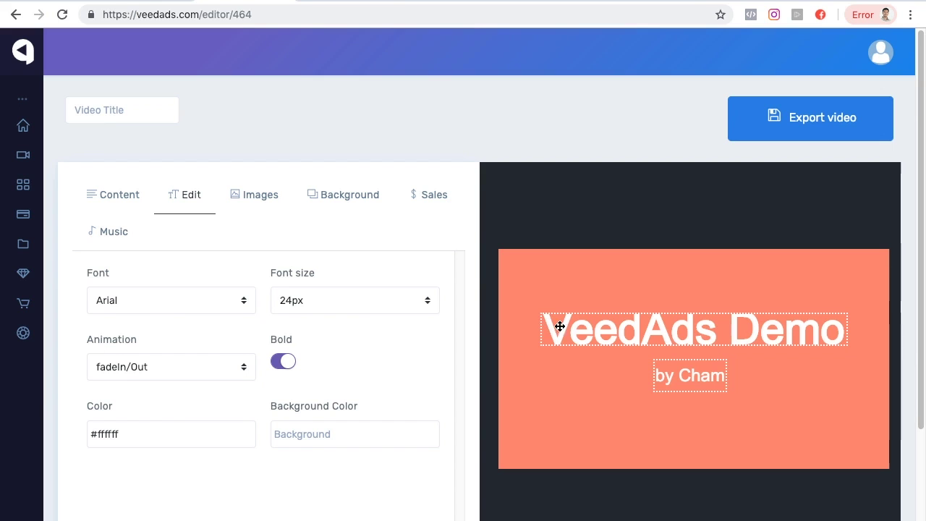
# Step: Give the byline and the title dark text background colours, using #383836 for the title
pyautogui.click(307, 436)
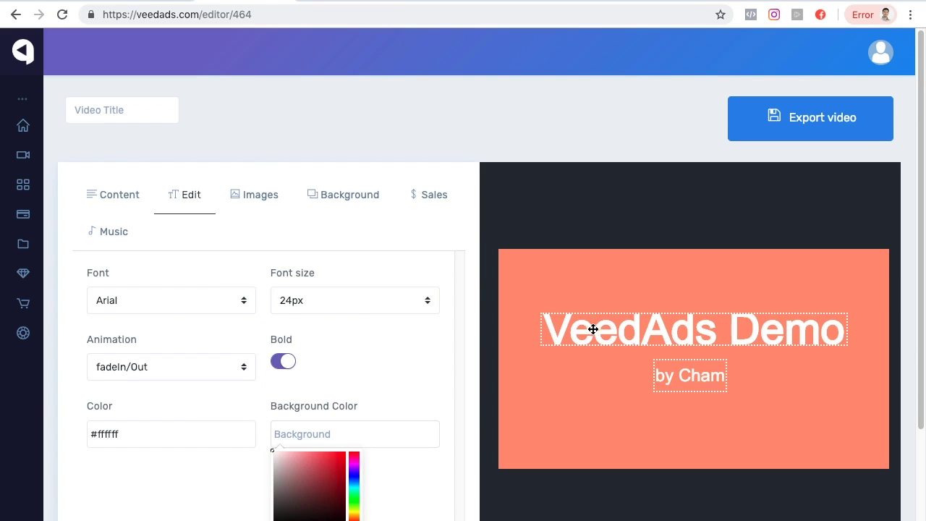
pyautogui.click(356, 509)
pyautogui.moveTo(289, 494); pyautogui.dragTo(295, 502)
pyautogui.click(461, 396)
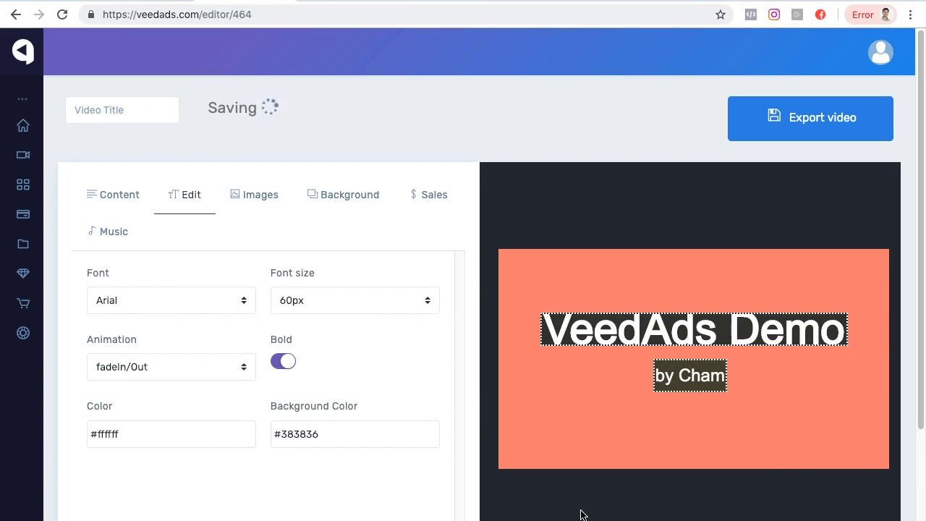
# Step: Upload the image "AnimationKIT Box smaller.jpg" to the slide
pyautogui.click(263, 200)
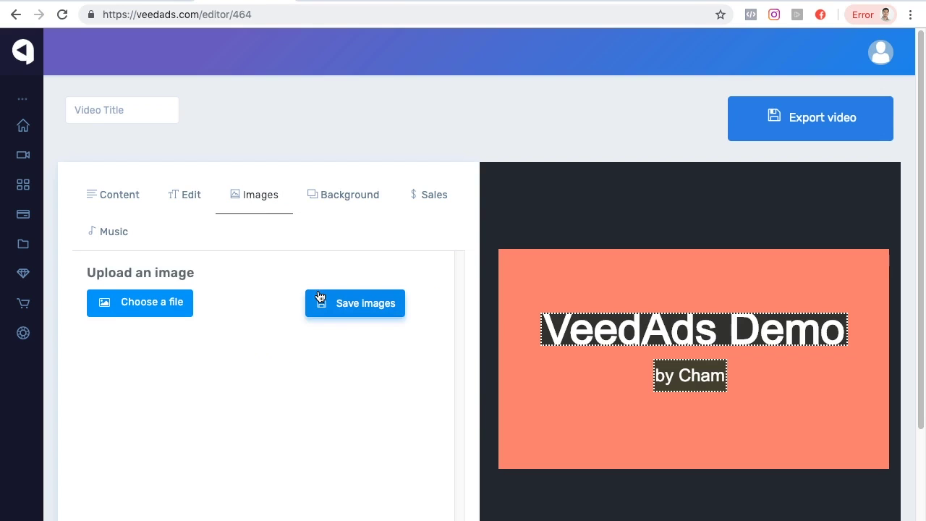
pyautogui.click(142, 305)
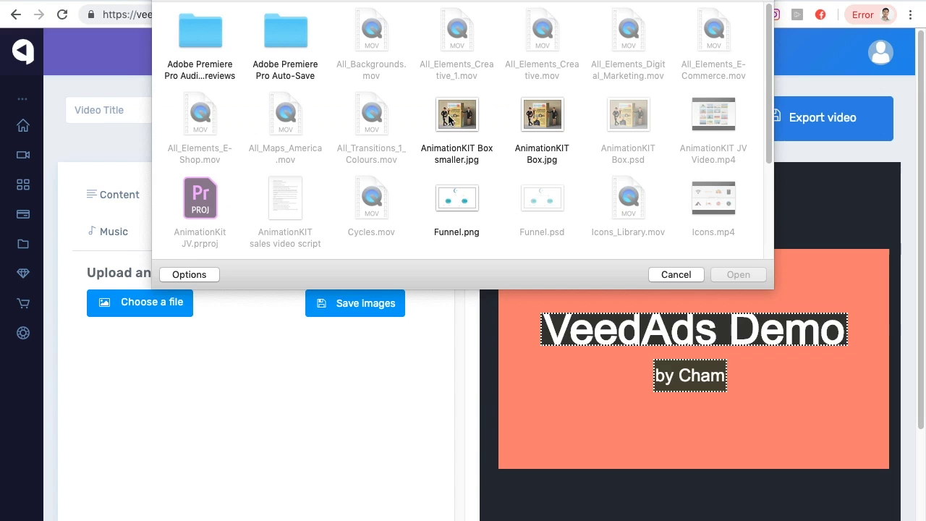
pyautogui.click(467, 122)
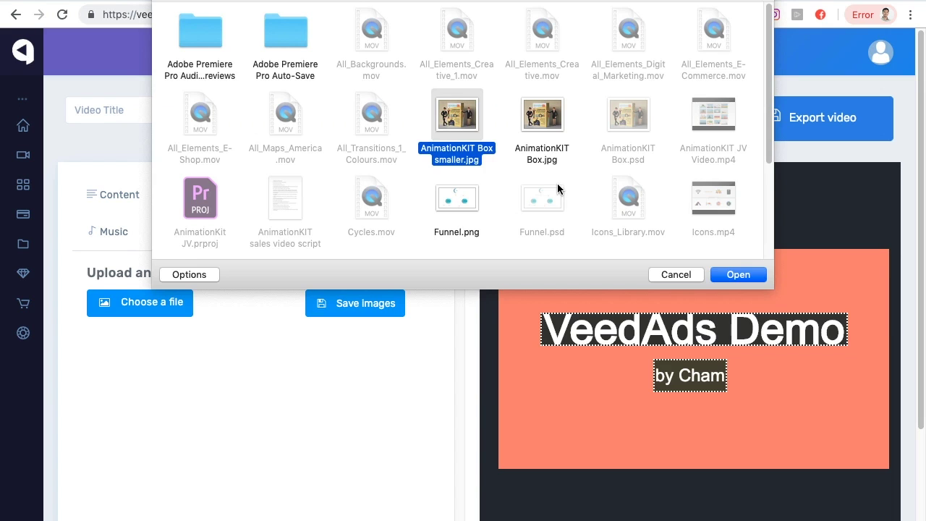
pyautogui.click(738, 275)
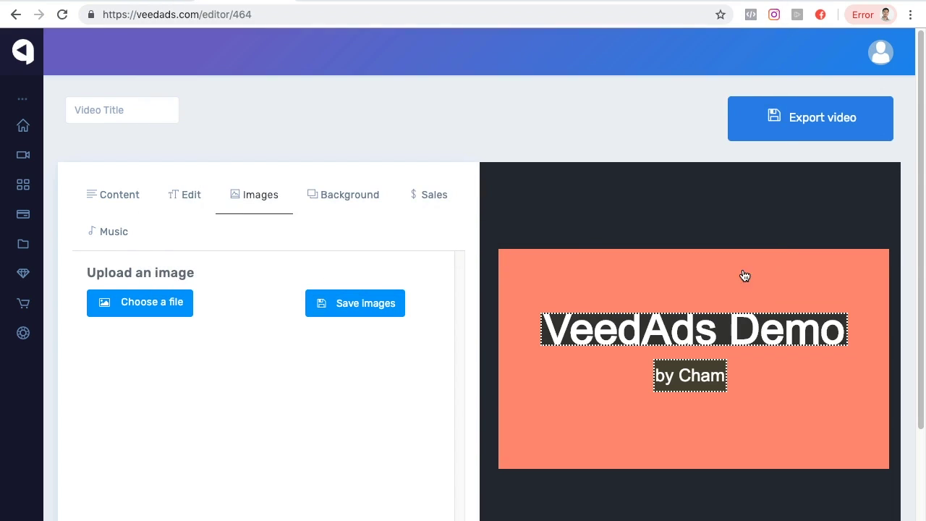
# Step: Try enlarging and repositioning the uploaded box image over the title, and delete it from the slide
pyautogui.moveTo(654, 293); pyautogui.dragTo(652, 323)
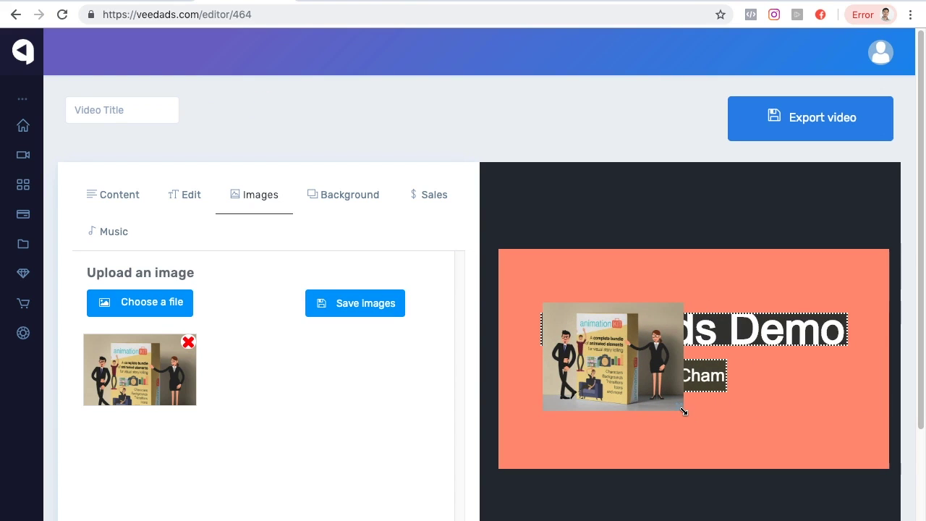
pyautogui.moveTo(683, 410); pyautogui.dragTo(757, 442)
pyautogui.moveTo(701, 360); pyautogui.dragTo(657, 365)
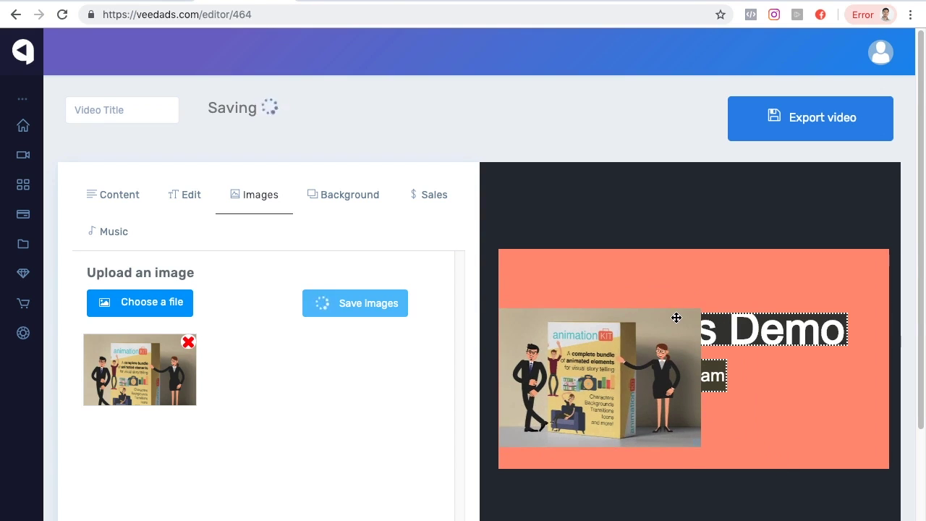
pyautogui.moveTo(640, 330); pyautogui.dragTo(678, 311)
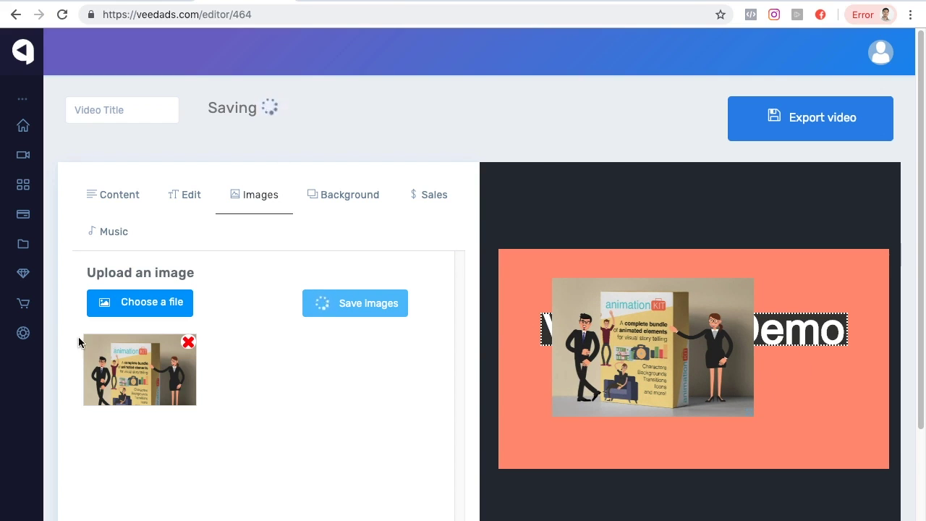
pyautogui.click(188, 342)
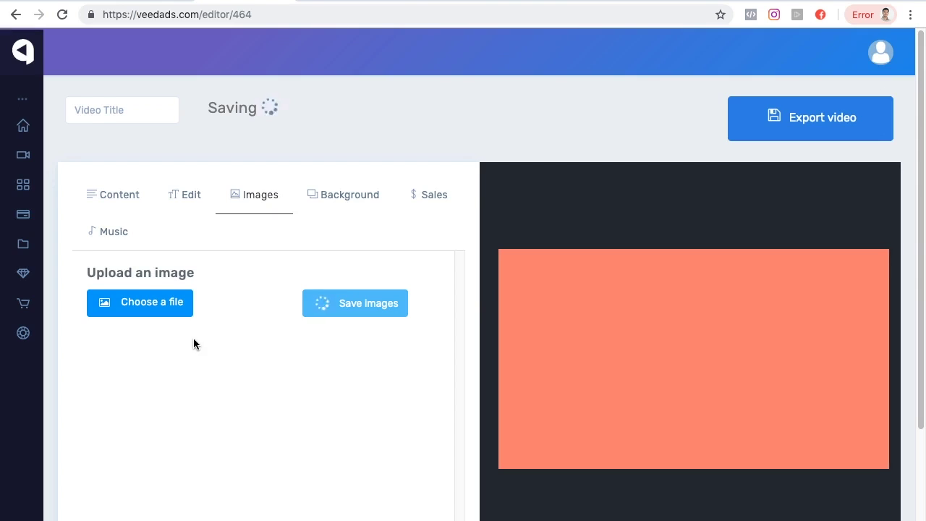
pyautogui.scroll(-1, 363, 412)
pyautogui.scroll(1, 362, 411)
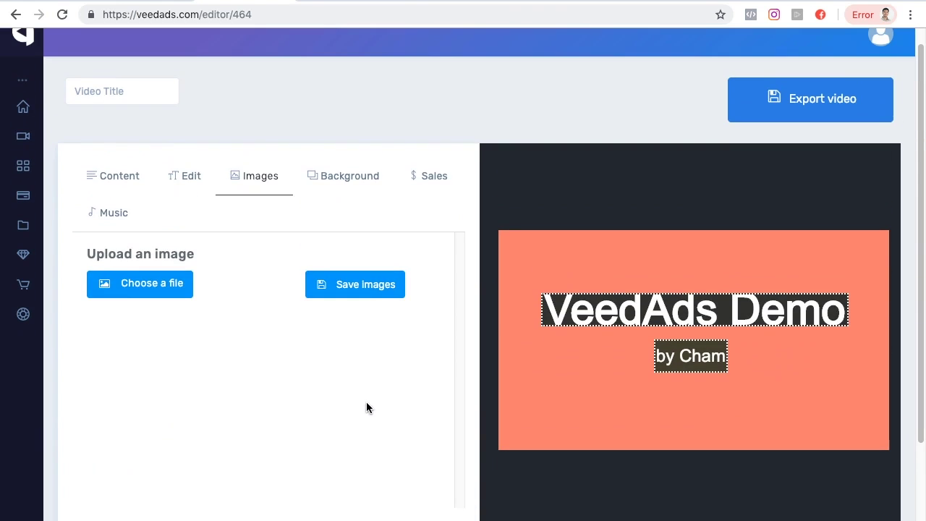
# Step: Look through the sales icon categories, including Characters, Buttons and Icons, for elements that suit the slide
pyautogui.click(432, 181)
pyautogui.scroll(-1, 362, 336)
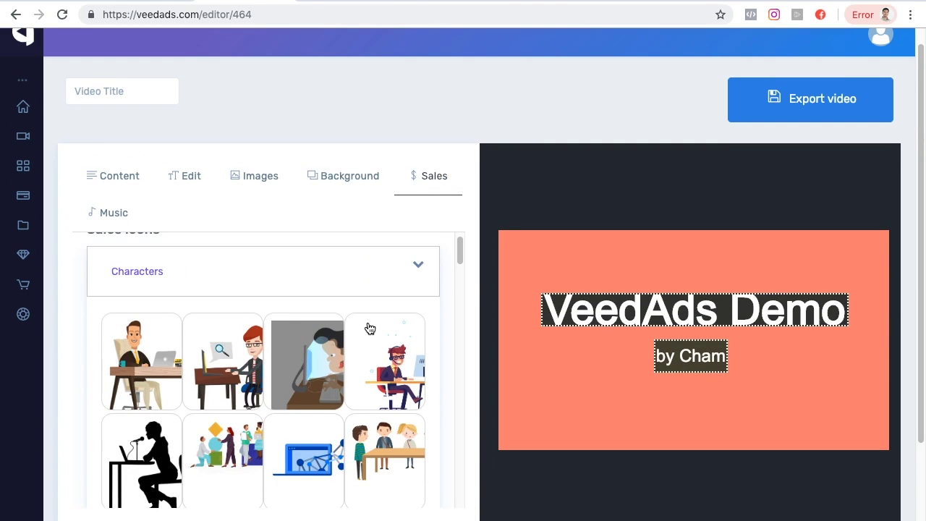
pyautogui.scroll(1, 364, 336)
pyautogui.scroll(-10, 365, 344)
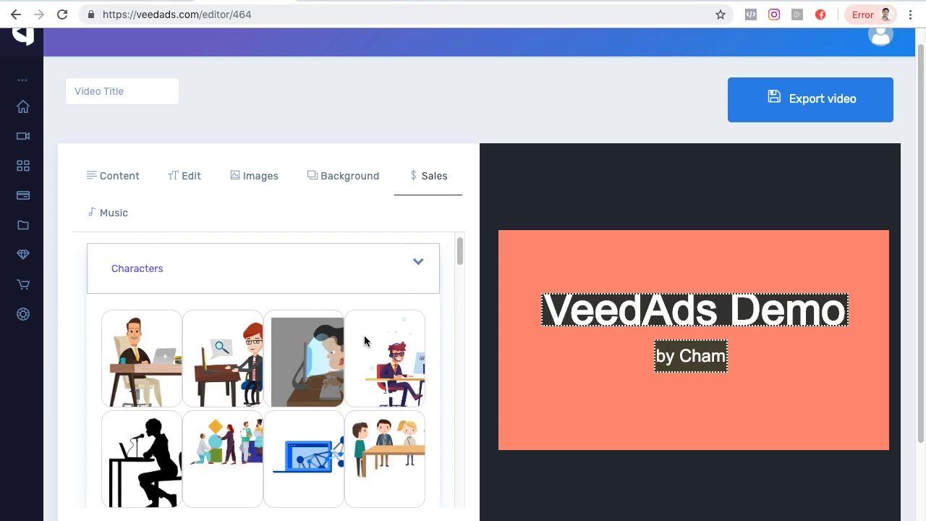
pyautogui.scroll(-15, 369, 352)
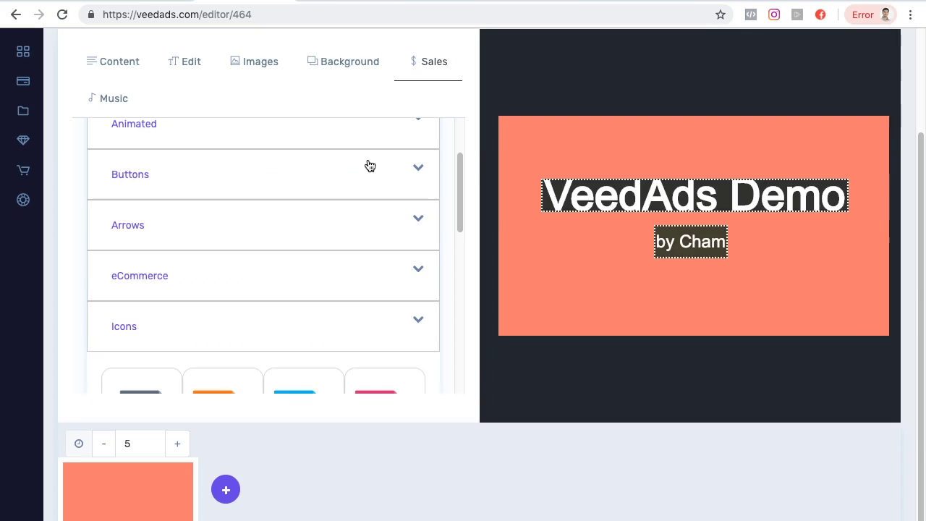
pyautogui.click(370, 170)
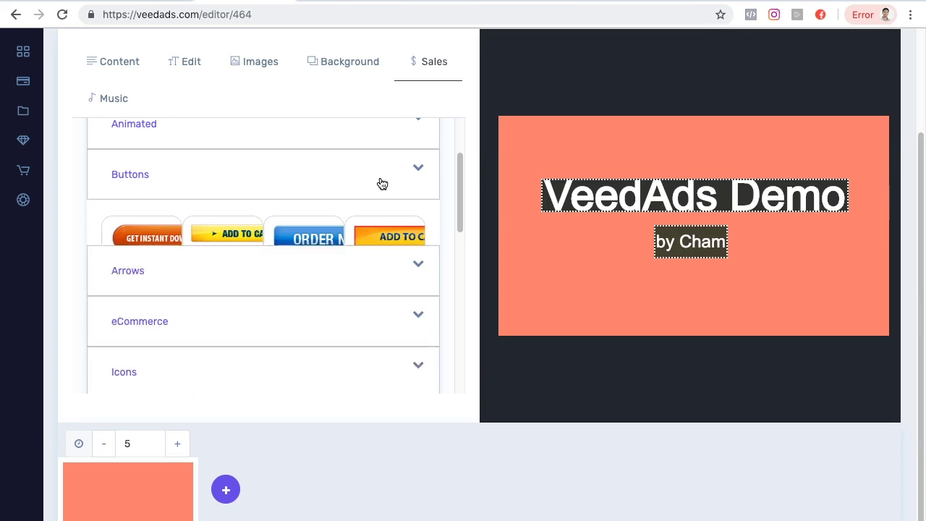
pyautogui.scroll(-5, 381, 265)
pyautogui.scroll(-2, 402, 255)
pyautogui.click(398, 282)
pyautogui.scroll(-5, 385, 286)
pyautogui.click(412, 339)
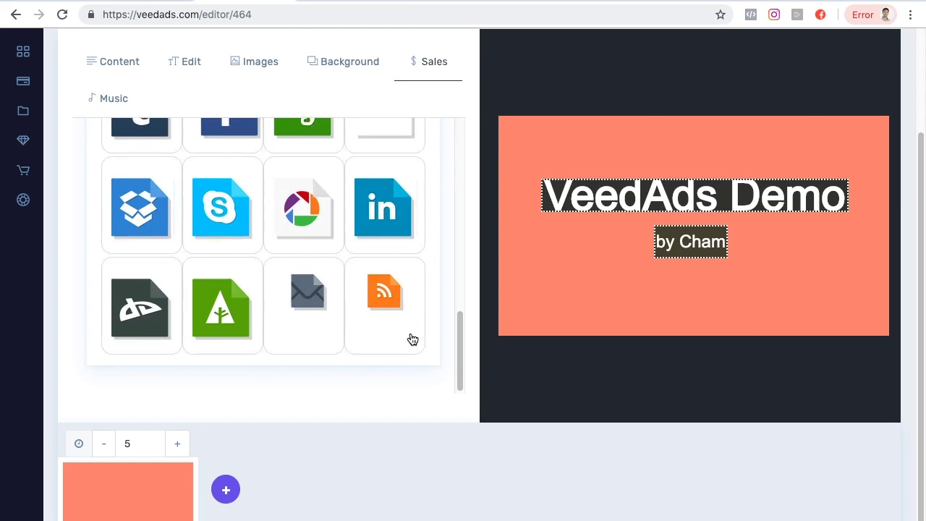
pyautogui.scroll(5, 392, 308)
pyautogui.scroll(5, 387, 312)
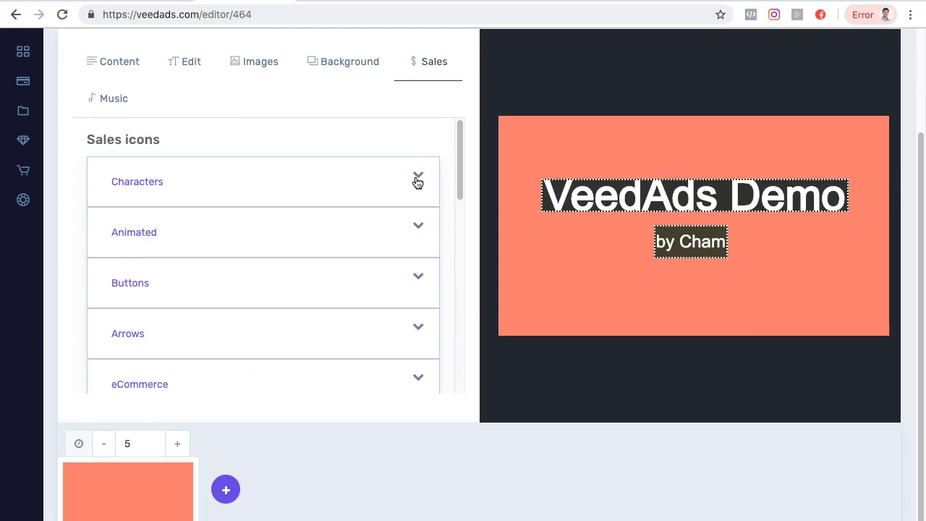
# Step: Add the Characters sales icon of the businessman sitting at a desk to the slide and enlarge it
pyautogui.click(413, 180)
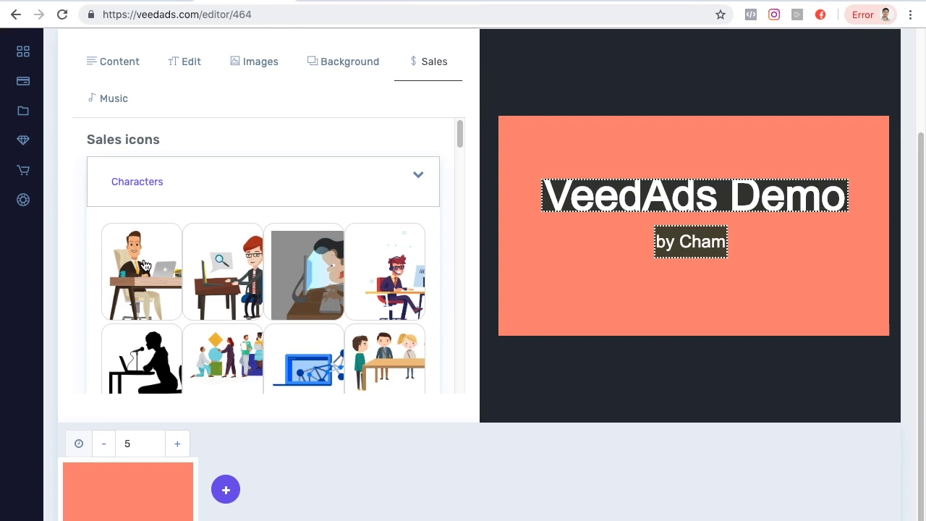
pyautogui.click(142, 266)
pyautogui.moveTo(583, 217); pyautogui.dragTo(723, 335)
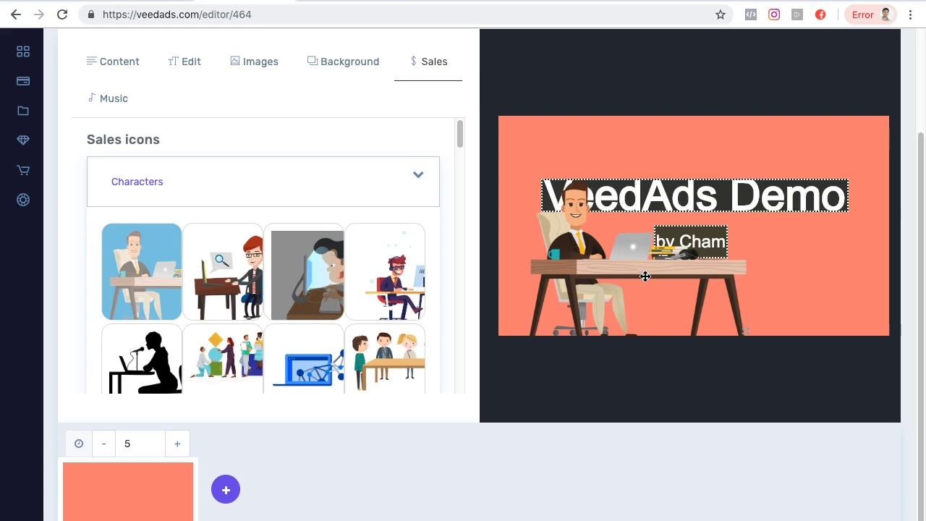
# Step: Shrink the desk character and rearrange the text, with the title above it and the byline to its right
pyautogui.moveTo(696, 199); pyautogui.dragTo(719, 166)
pyautogui.moveTo(808, 191); pyautogui.dragTo(815, 142)
pyautogui.moveTo(741, 331); pyautogui.dragTo(649, 298)
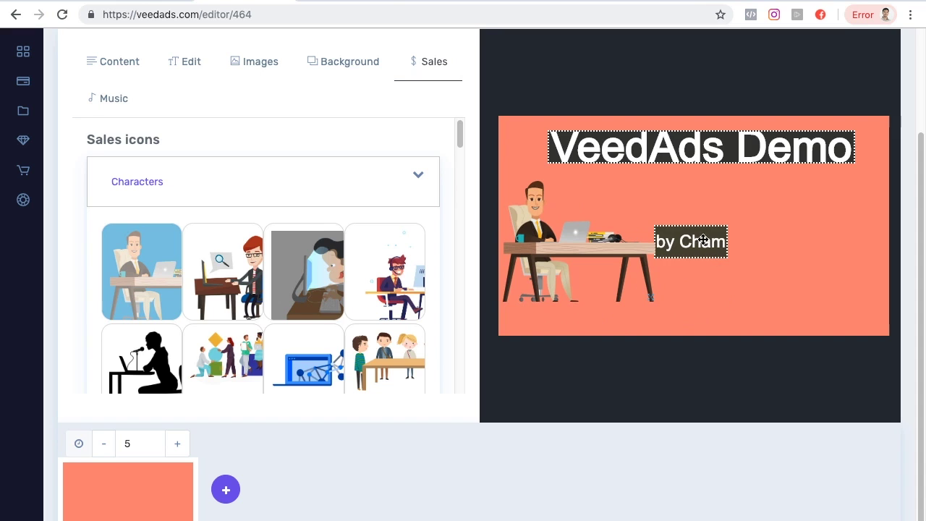
pyautogui.moveTo(706, 241); pyautogui.dragTo(808, 230)
# Step: Enlarge the desk character in the slide's lower left area and shift the title down and right beside its head
pyautogui.moveTo(567, 245); pyautogui.dragTo(597, 252)
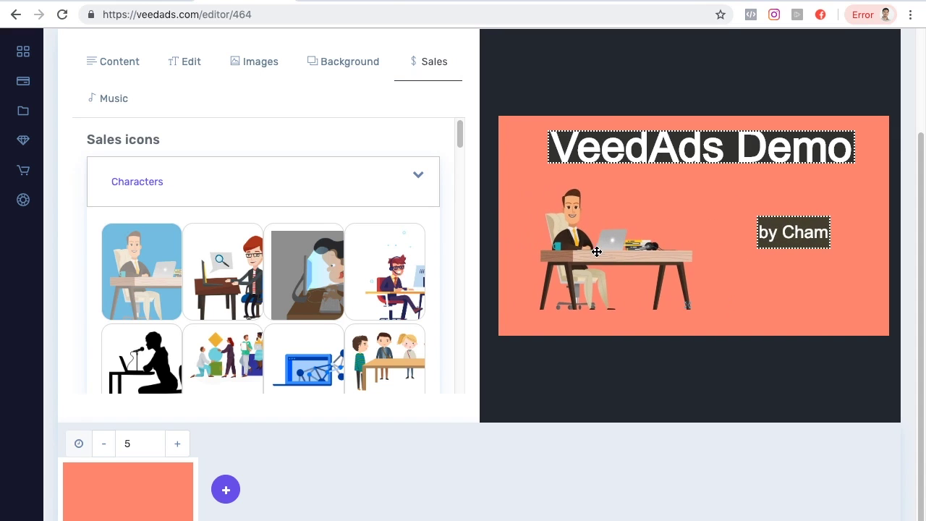
pyautogui.moveTo(690, 309); pyautogui.dragTo(728, 332)
pyautogui.moveTo(711, 142); pyautogui.dragTo(736, 165)
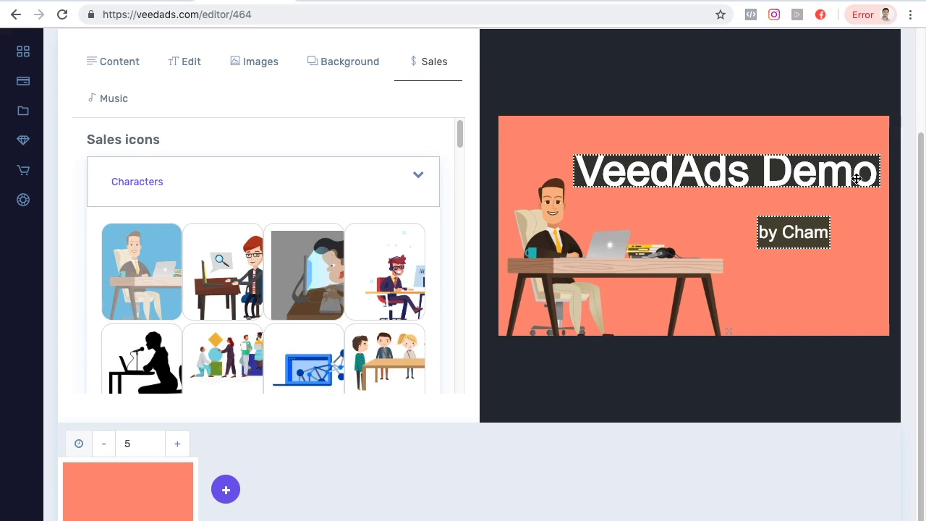
pyautogui.moveTo(806, 171); pyautogui.dragTo(804, 172)
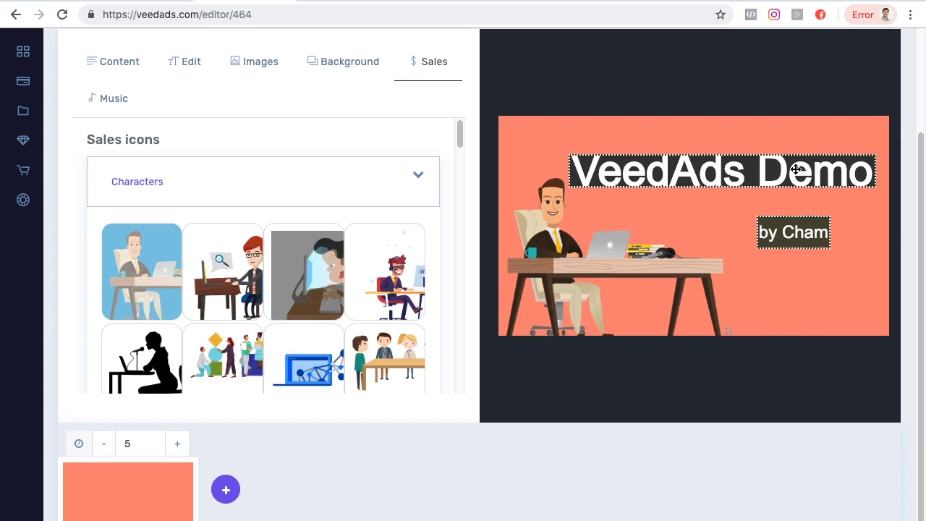
# Step: Set the "VeedAds Demo" title's font size to 50px
pyautogui.click(184, 65)
pyautogui.click(363, 176)
pyautogui.click(329, 152)
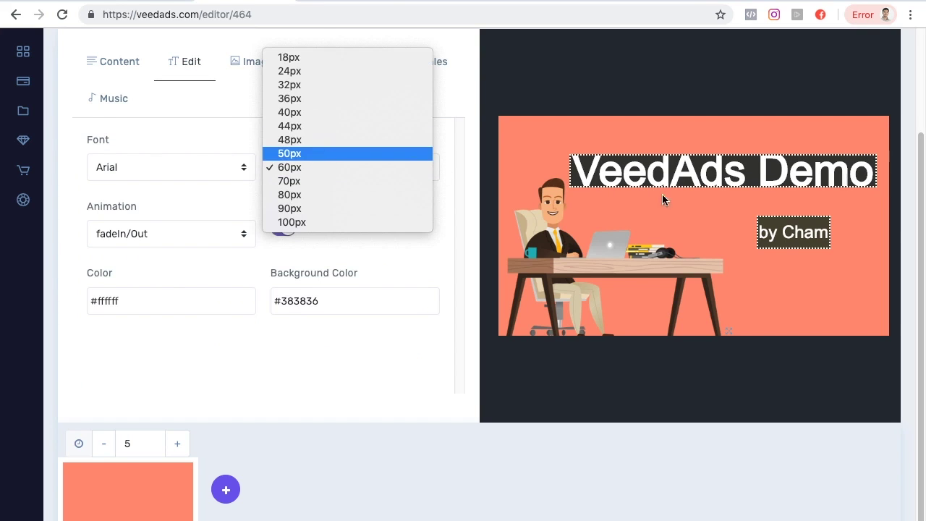
# Step: Remove the background colours from the byline and the title
pyautogui.click(346, 304)
pyautogui.moveTo(375, 302); pyautogui.dragTo(272, 289)
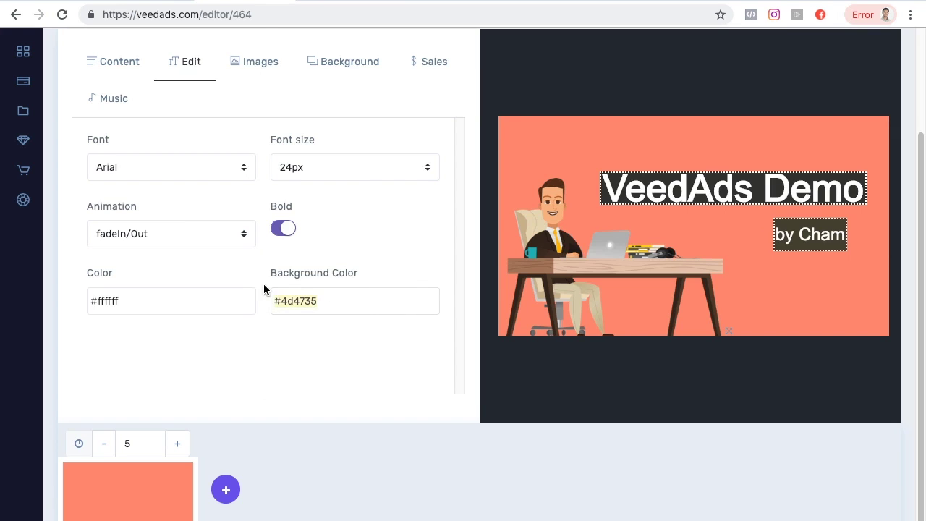
pyautogui.press('BackSpace')
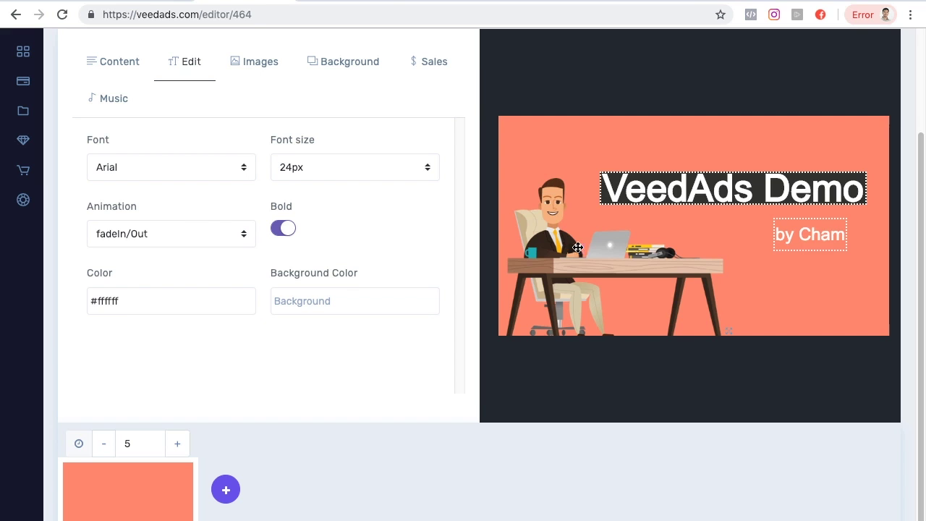
pyautogui.press('BackSpace')
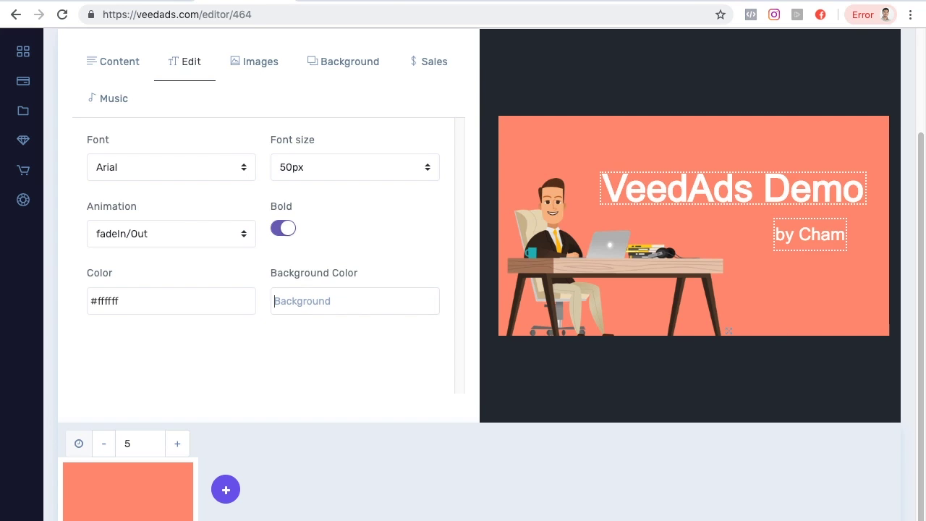
# Step: Try lengthening and shortening the first slide's duration, and add a second slide to the video
pyautogui.scroll(1, 363, 351)
pyautogui.scroll(-2, 364, 354)
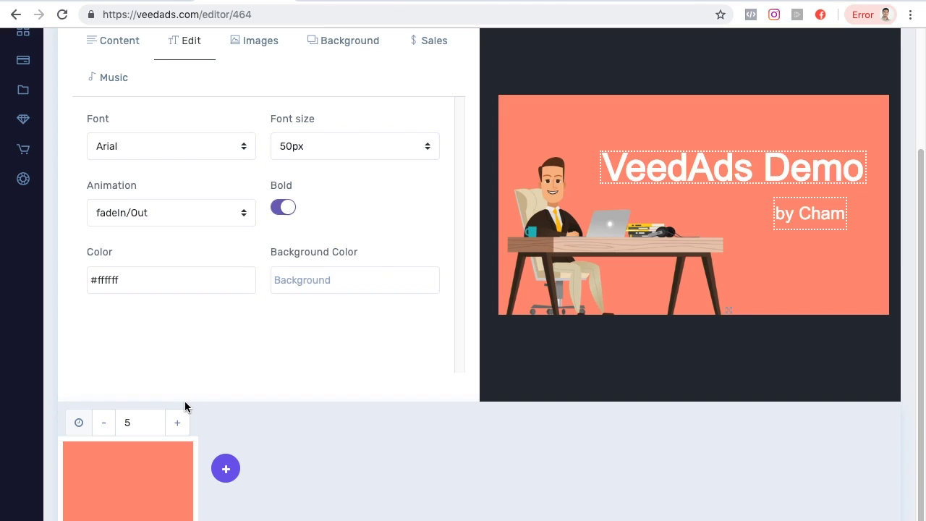
pyautogui.click(179, 427)
pyautogui.click(105, 430)
pyautogui.click(226, 468)
# Step: Set the second slide's background colour to orange
pyautogui.scroll(2, 329, 241)
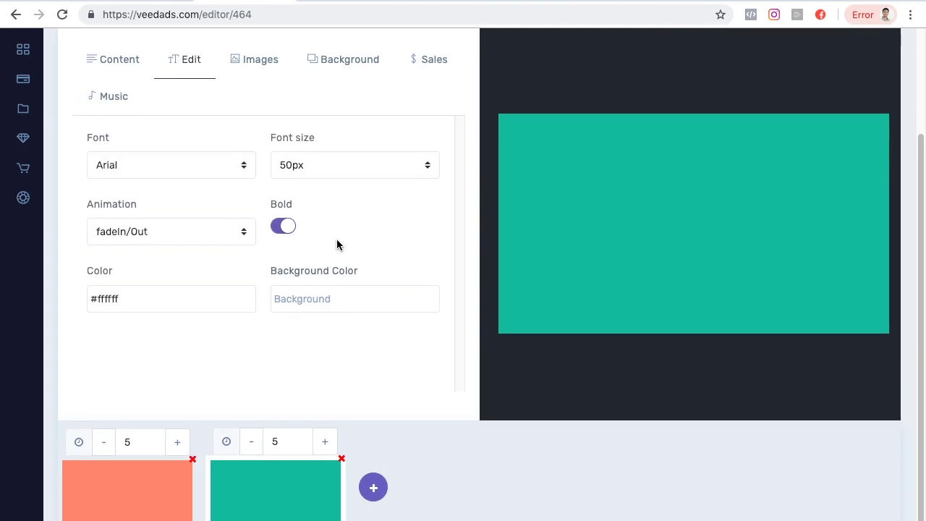
pyautogui.scroll(1, 347, 217)
pyautogui.click(350, 81)
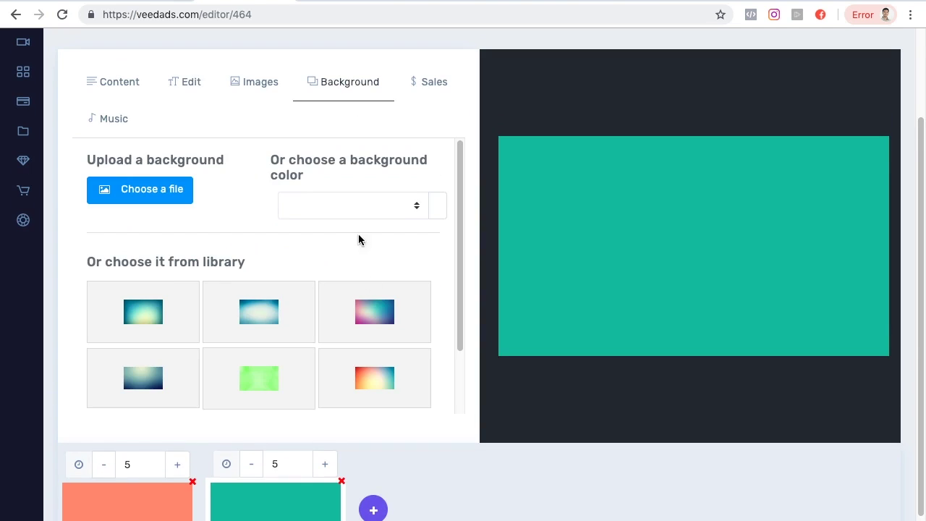
pyautogui.click(367, 207)
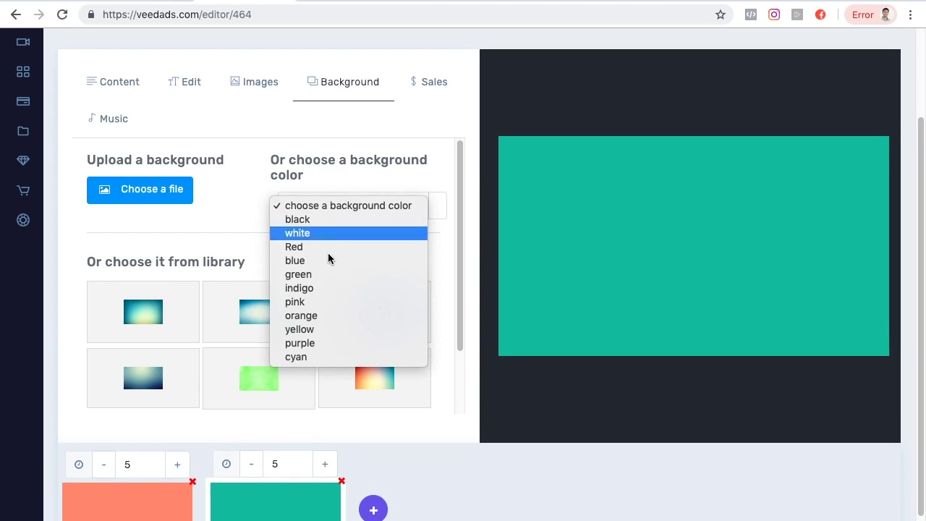
pyautogui.click(317, 315)
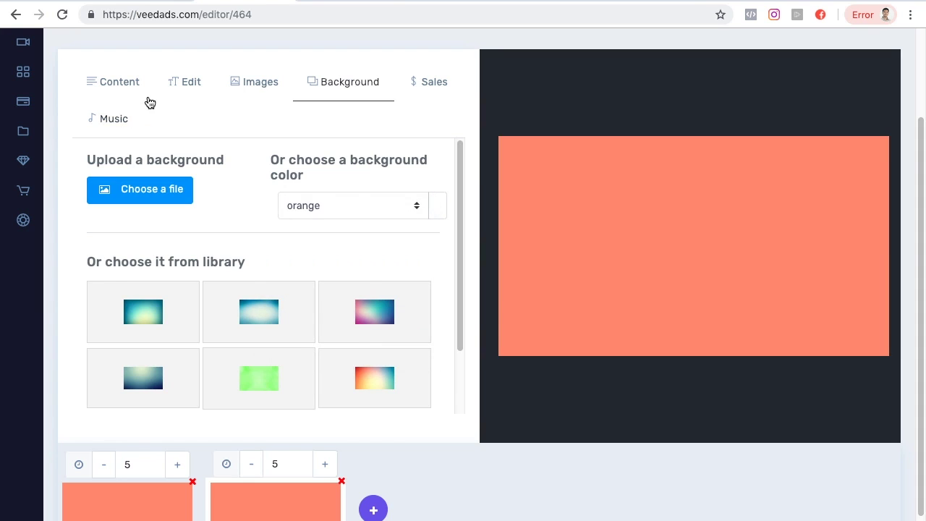
# Step: Add the first "Text Here" text element to the second slide
pyautogui.click(123, 87)
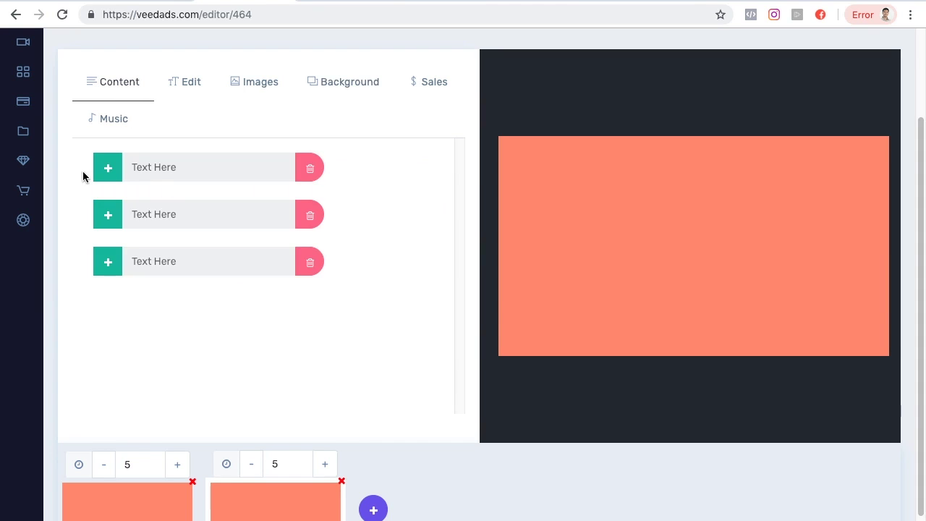
pyautogui.click(109, 168)
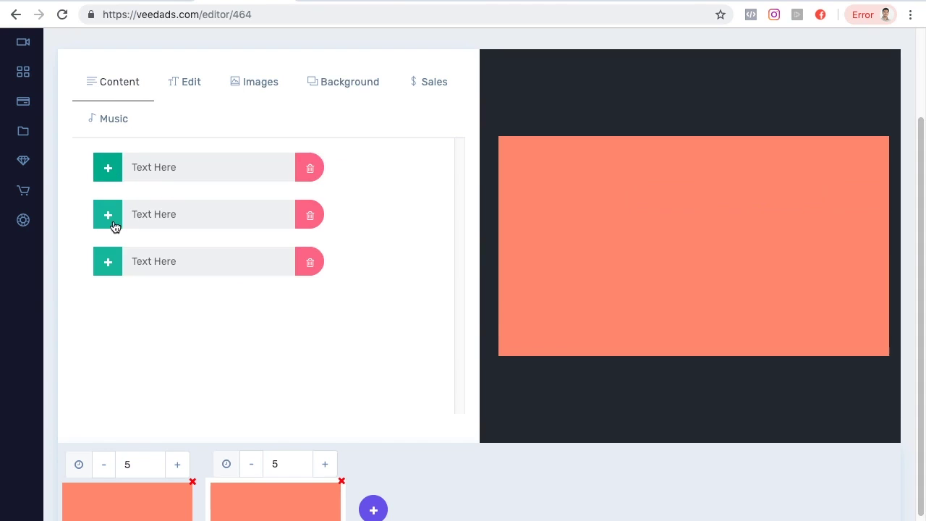
pyautogui.click(265, 92)
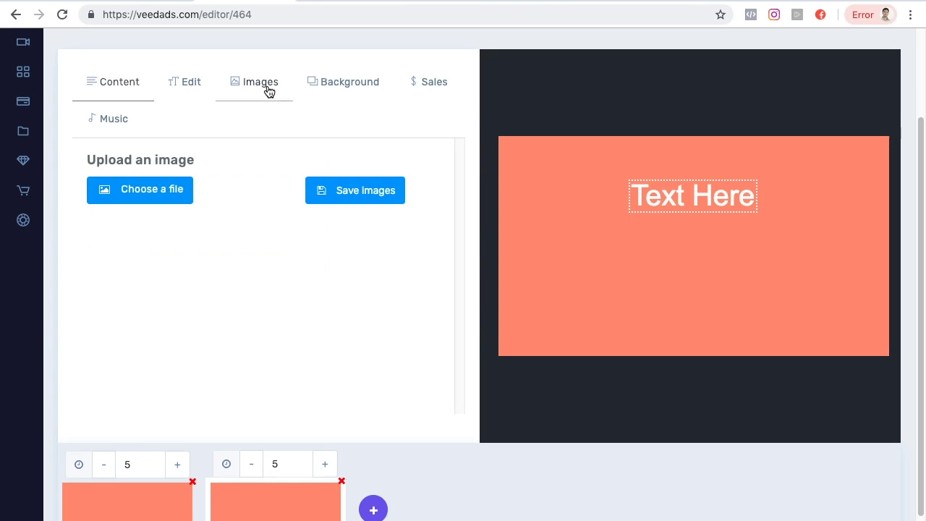
pyautogui.click(186, 85)
# Step: Browse the character illustrations and other sales icon categories available for the second slide
pyautogui.click(430, 89)
pyautogui.scroll(-5, 283, 291)
pyautogui.scroll(-15, 287, 296)
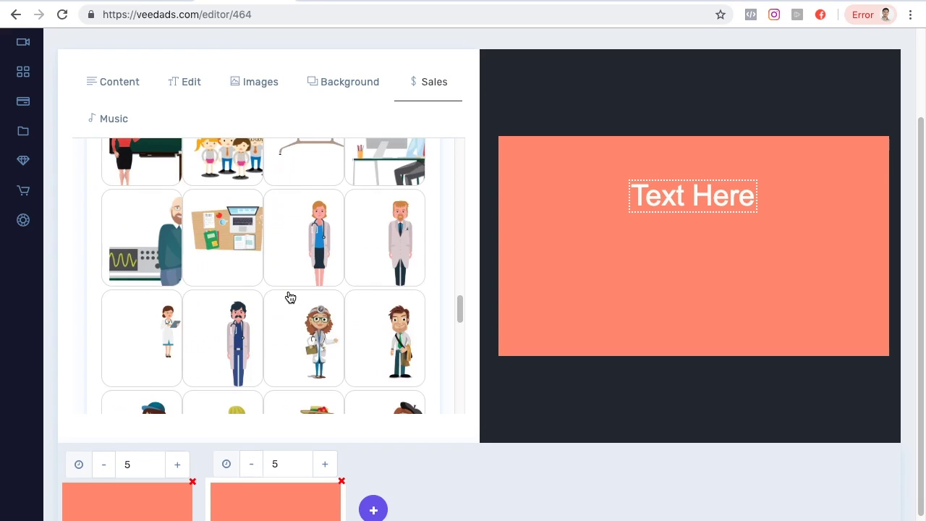
pyautogui.scroll(1, 433, 460)
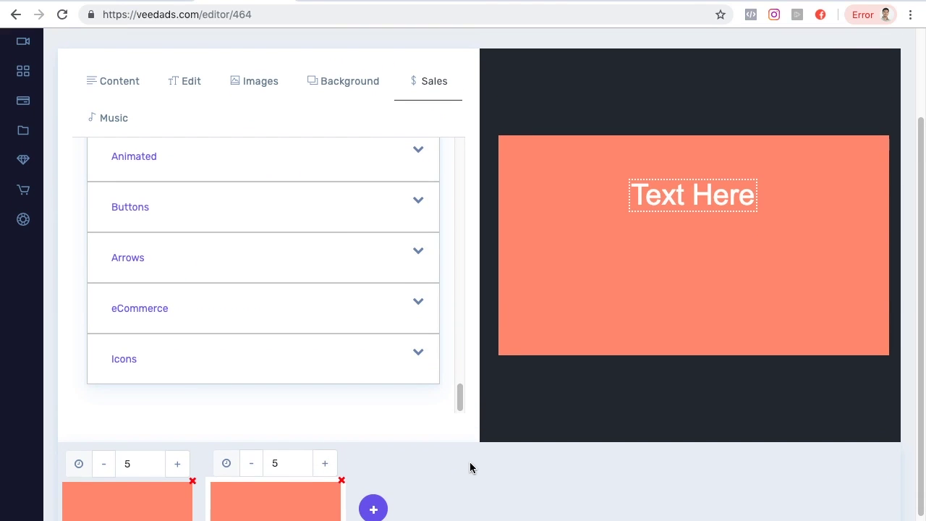
# Step: Play a preview of Music 1 from the music library and choose it as the video's soundtrack
pyautogui.scroll(2, 343, 355)
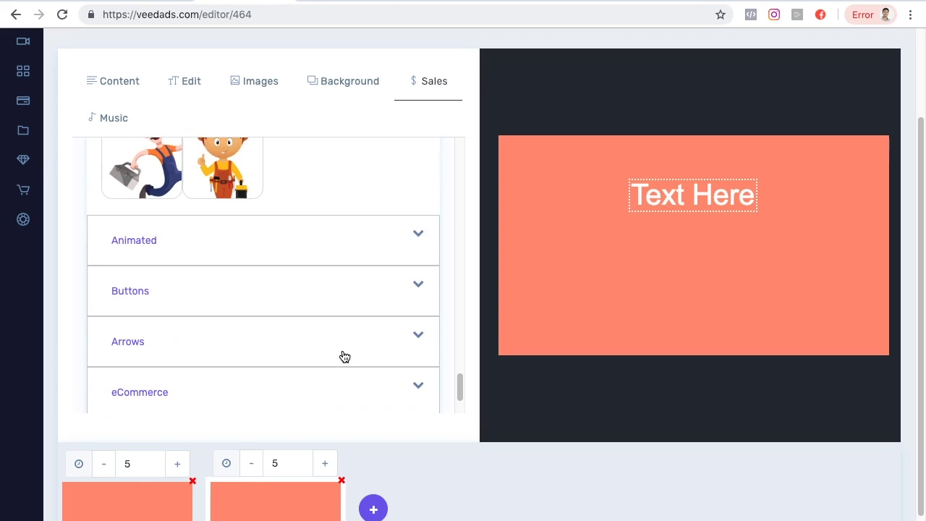
pyautogui.click(114, 123)
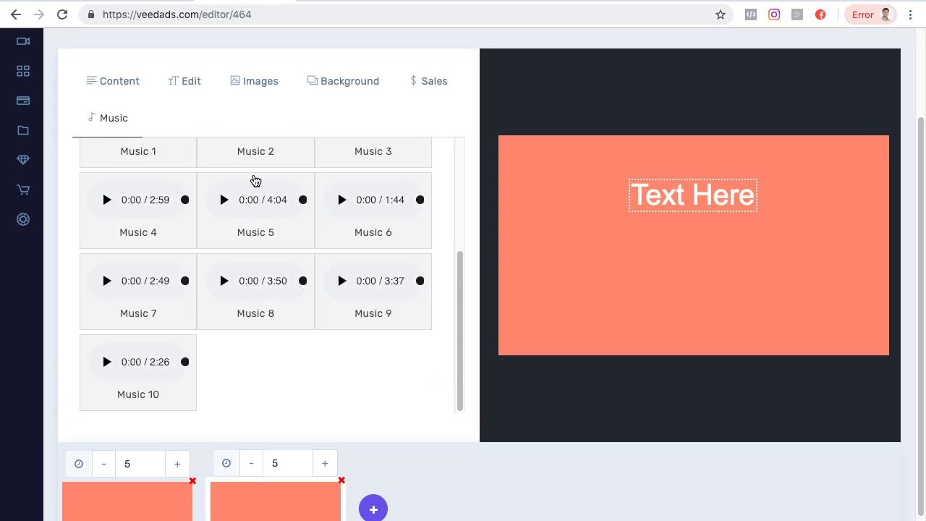
pyautogui.scroll(3, 217, 285)
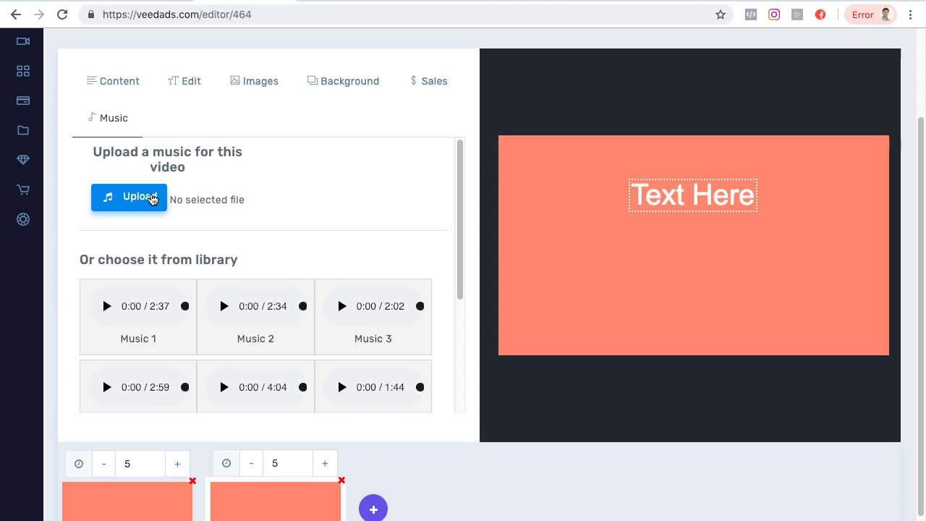
pyautogui.scroll(-1, 182, 306)
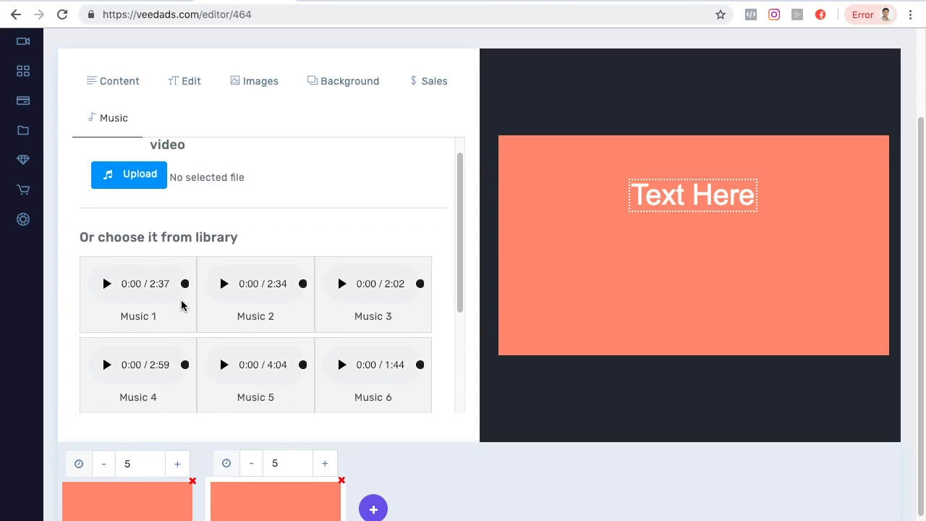
pyautogui.scroll(-1, 181, 306)
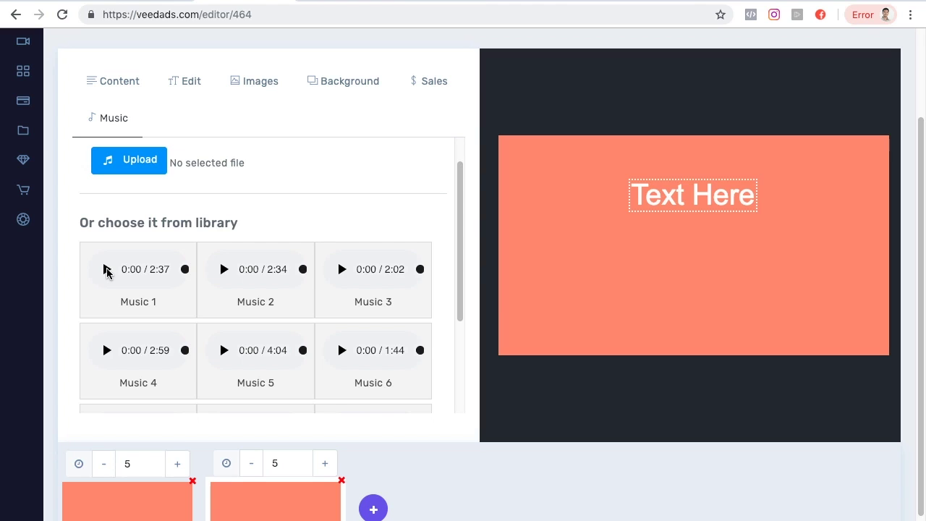
pyautogui.click(107, 270)
pyautogui.click(106, 269)
pyautogui.click(189, 253)
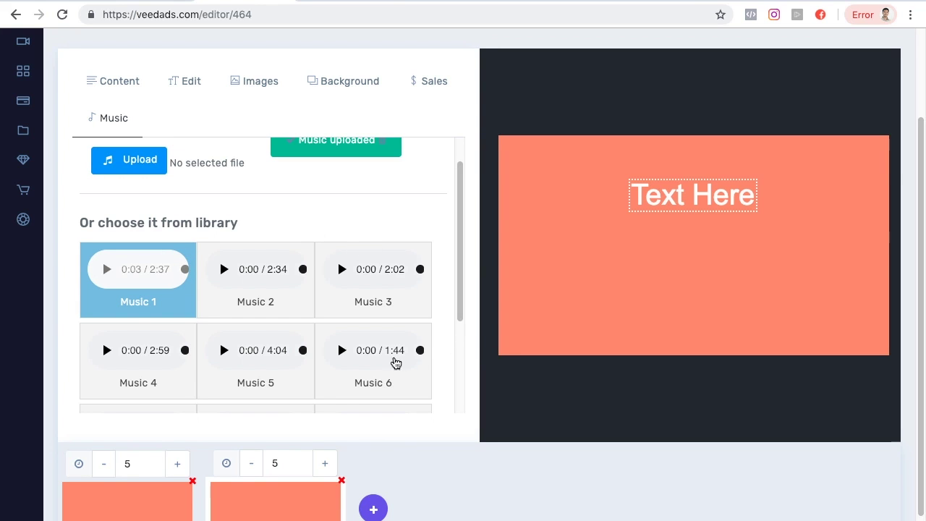
pyautogui.scroll(2, 918, 423)
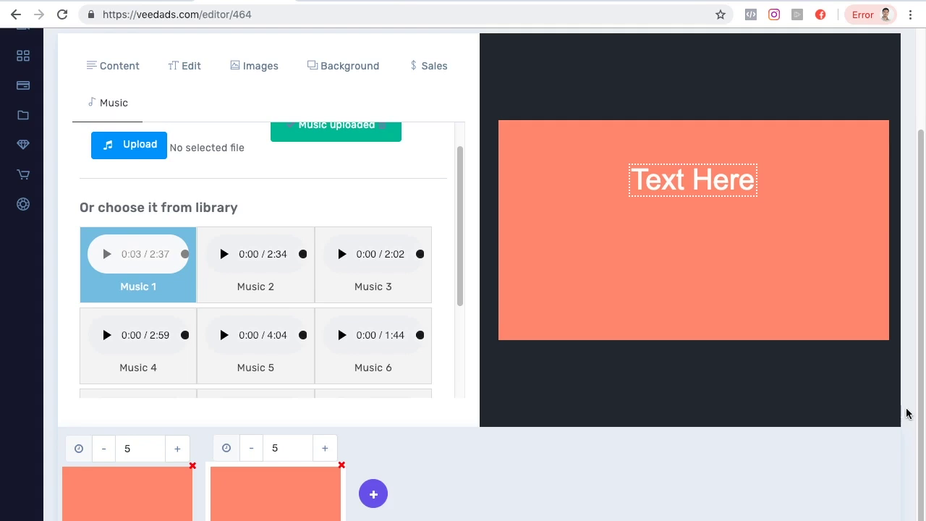
pyautogui.scroll(1, 882, 332)
pyautogui.scroll(1, 439, 312)
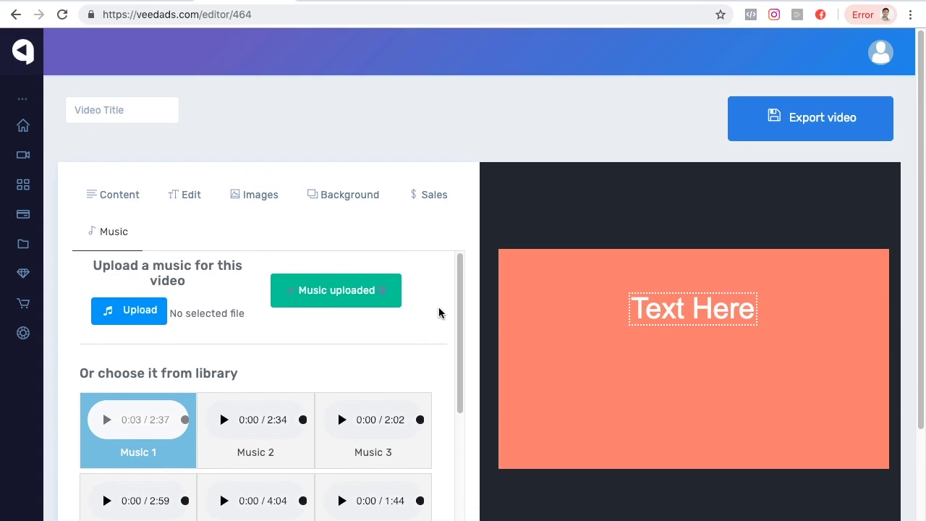
pyautogui.scroll(-3, 463, 250)
pyautogui.scroll(1, 457, 252)
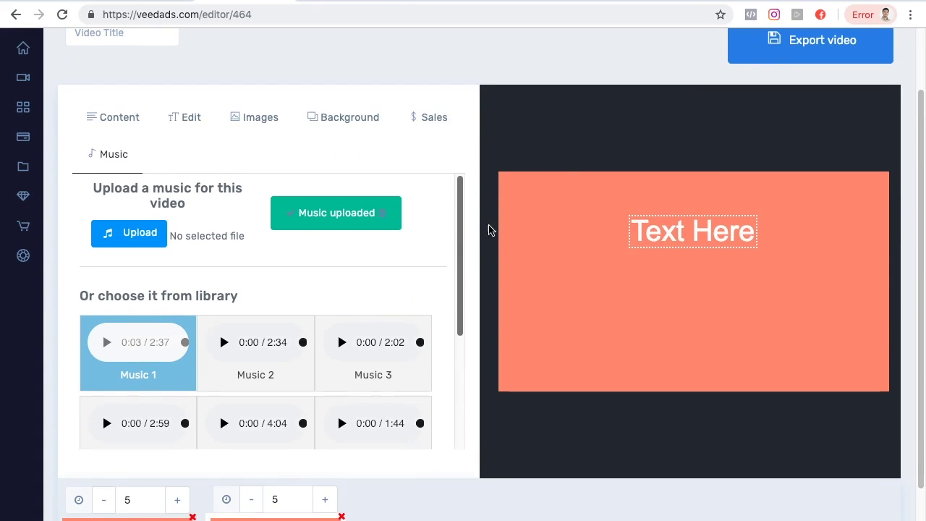
pyautogui.scroll(1, 640, 150)
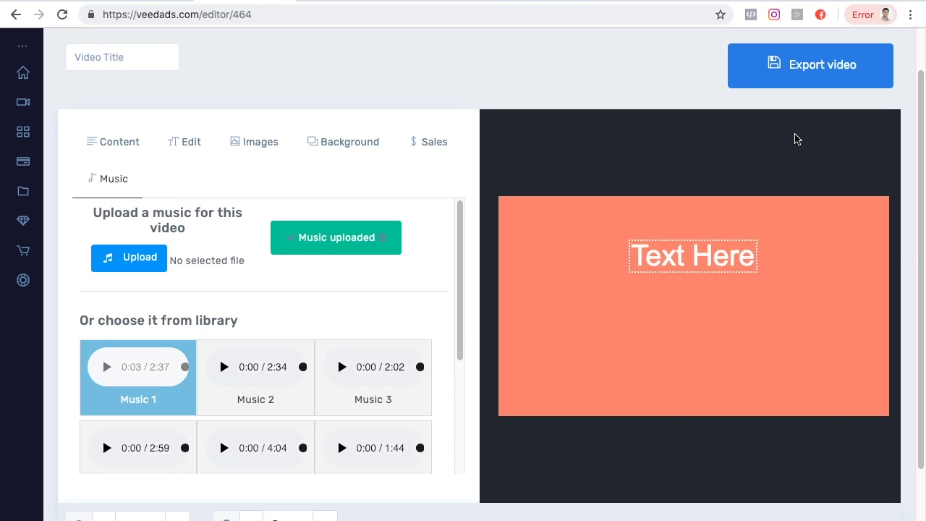
pyautogui.scroll(2, 795, 139)
pyautogui.scroll(-1, 802, 148)
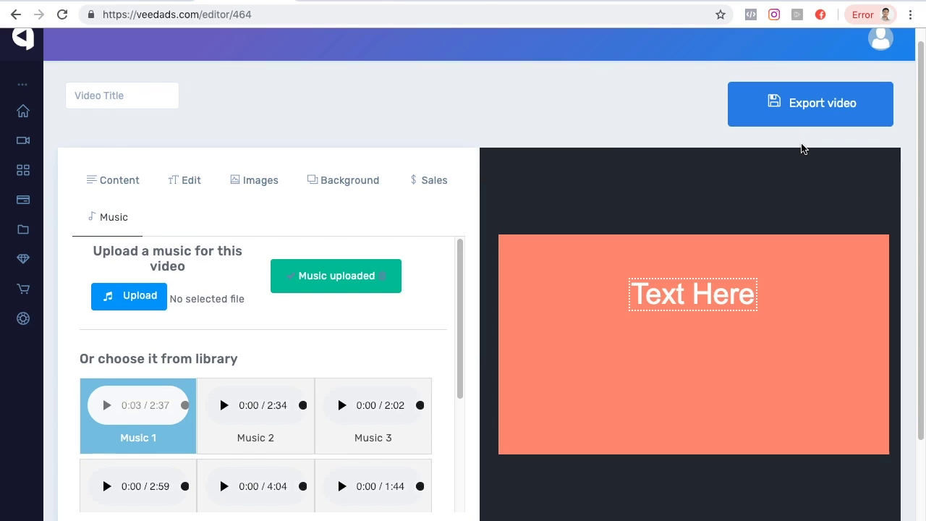
pyautogui.scroll(-2, 694, 314)
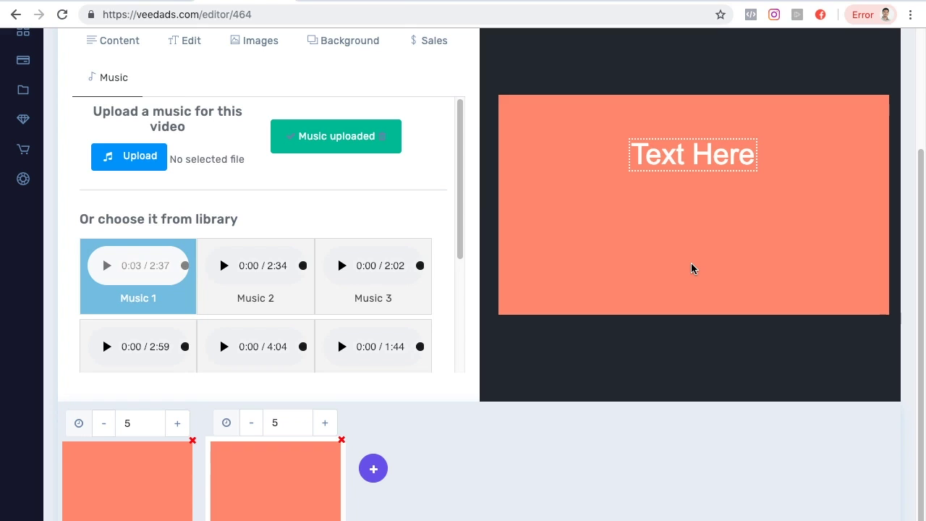
pyautogui.scroll(2, 698, 257)
pyautogui.scroll(1, 702, 259)
pyautogui.scroll(3, 706, 261)
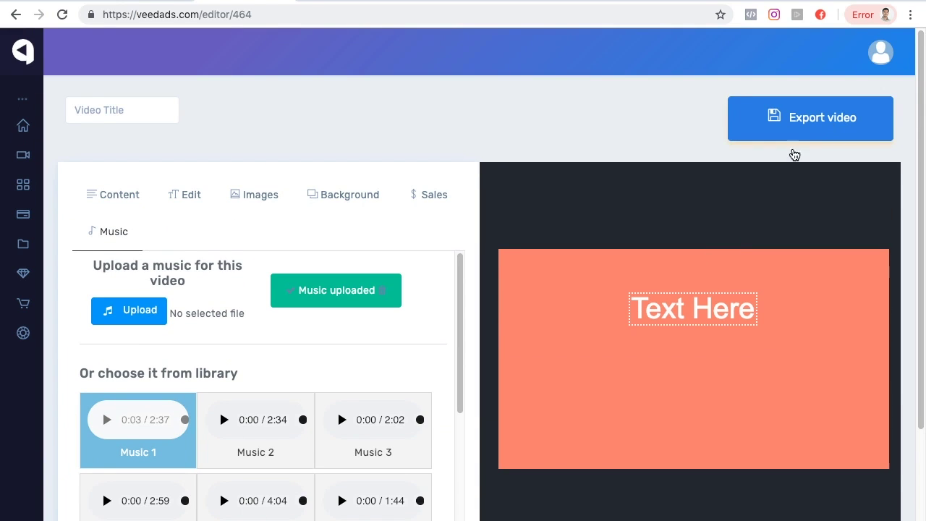
pyautogui.scroll(-4, 720, 208)
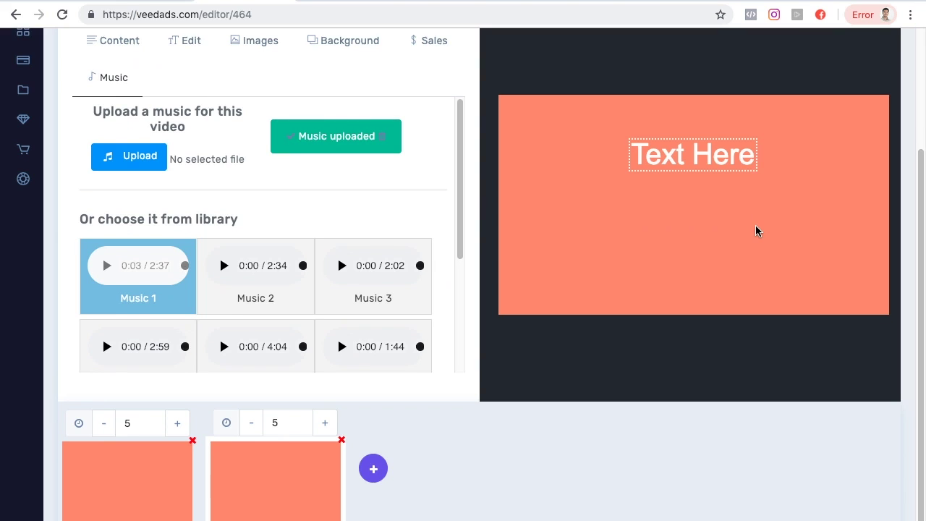
pyautogui.scroll(2, 756, 231)
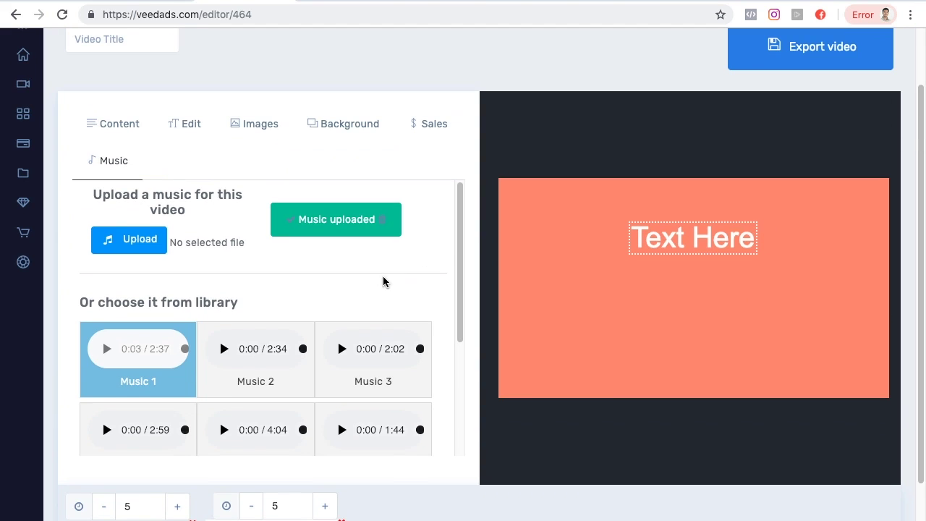
pyautogui.scroll(-3, 376, 304)
pyautogui.scroll(-2, 535, 334)
pyautogui.scroll(3, 554, 337)
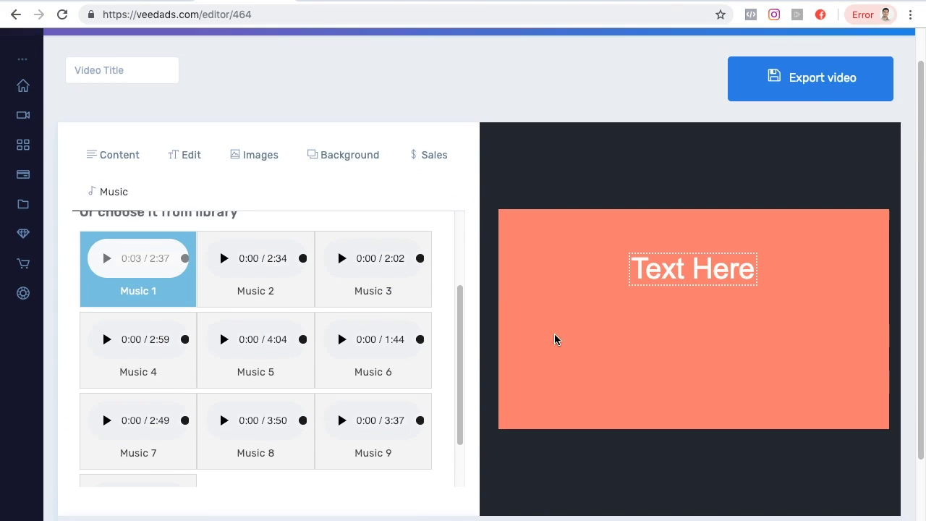
pyautogui.scroll(1, 760, 157)
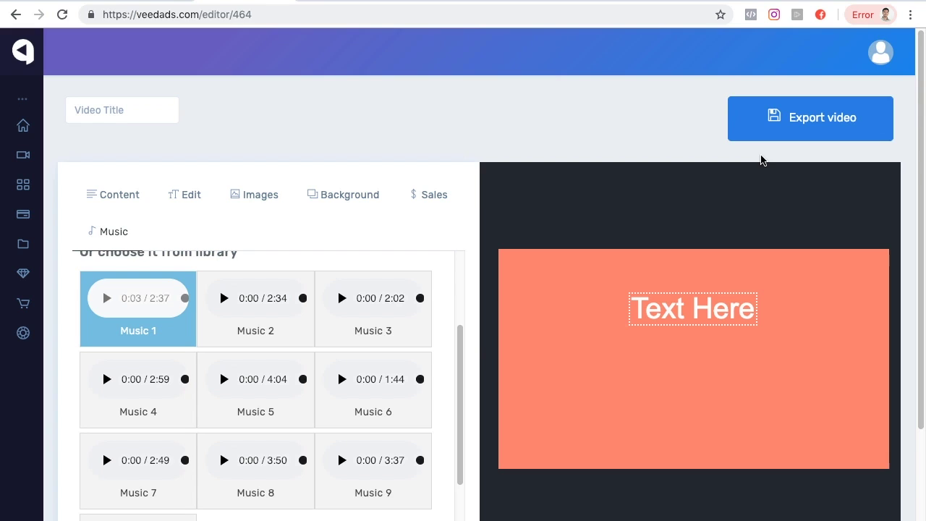
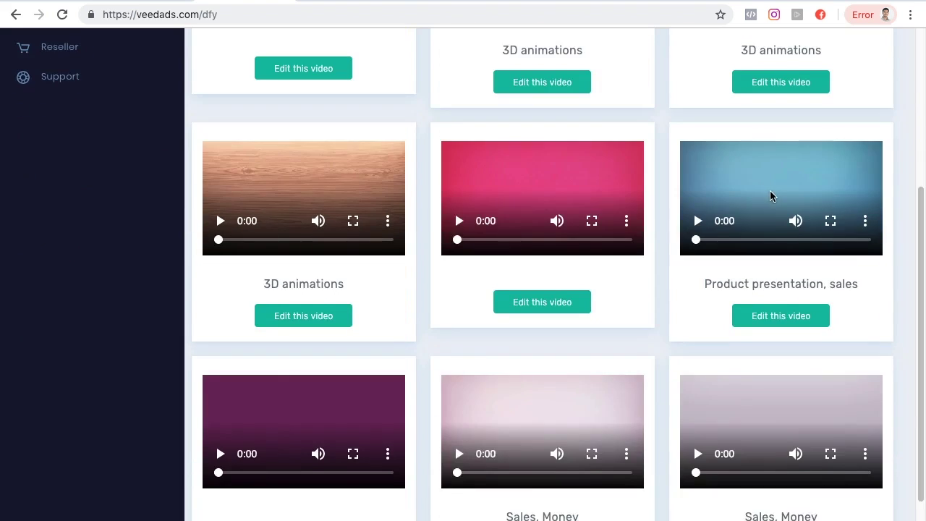
# Step: Browse the Done For You templates, preview the untitled template with the pink background, and open it for editing
pyautogui.scroll(4, 779, 203)
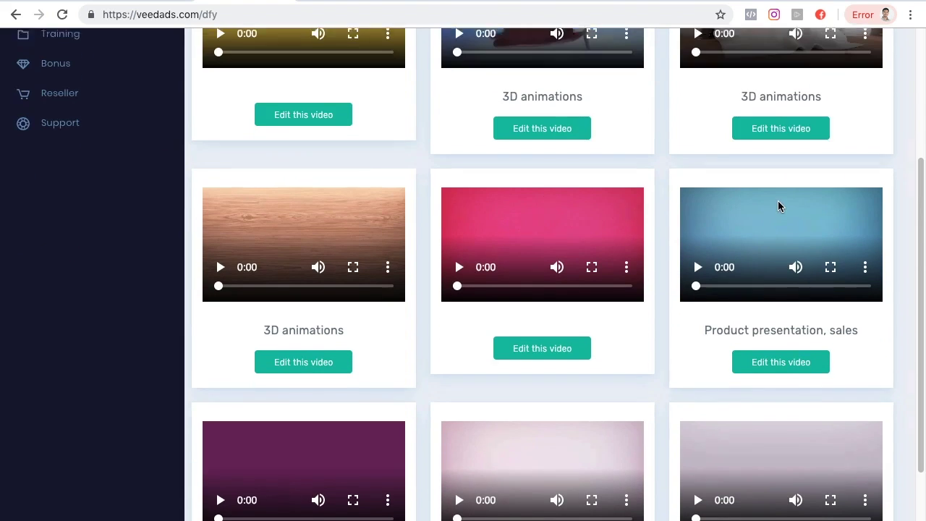
pyautogui.scroll(-3, 735, 209)
pyautogui.scroll(-2, 668, 463)
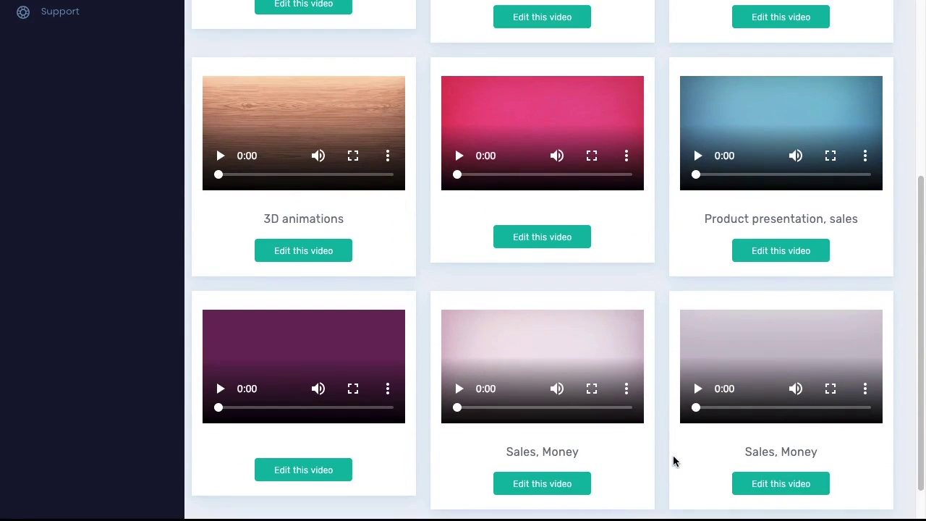
pyautogui.scroll(5, 846, 398)
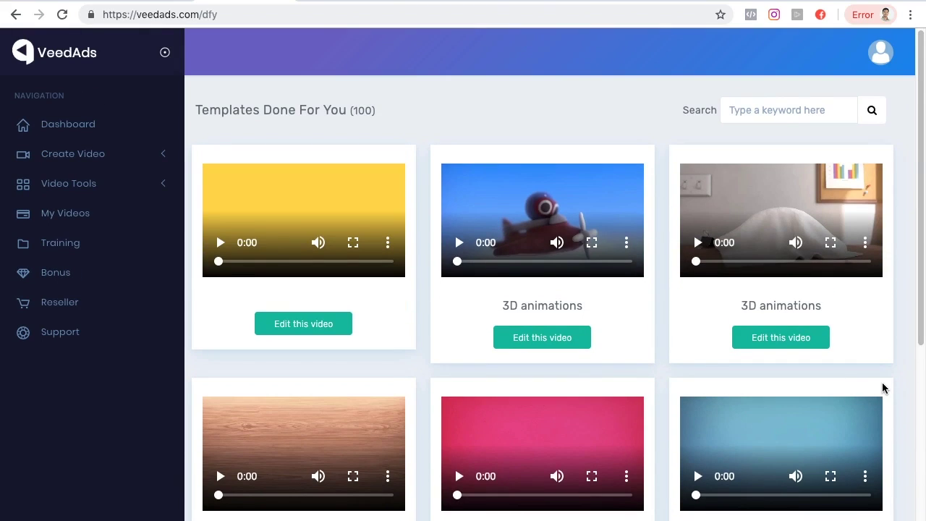
pyautogui.scroll(-3, 884, 385)
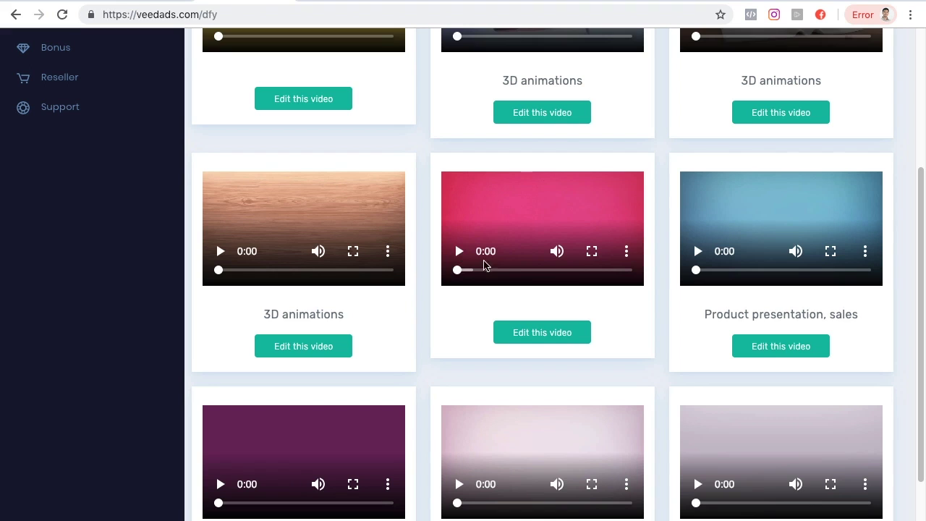
pyautogui.click(459, 253)
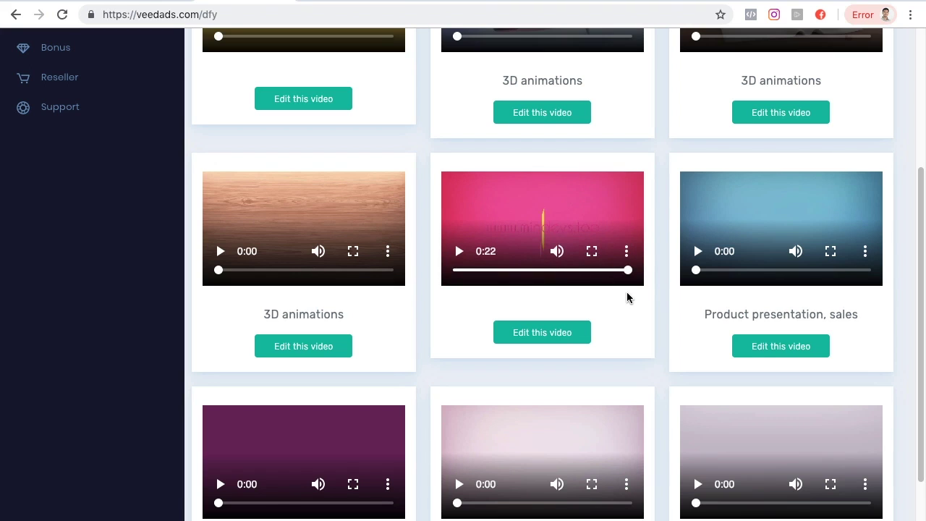
pyautogui.click(547, 341)
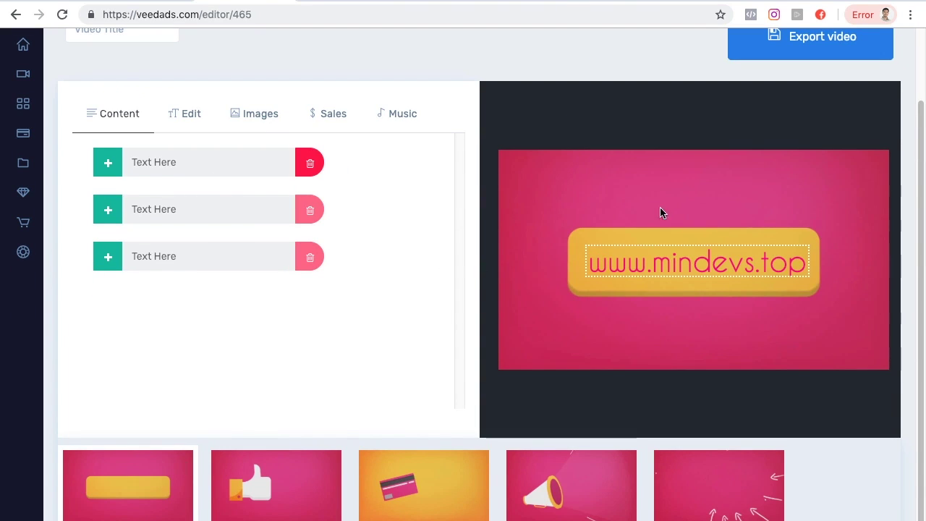
# Step: Replace the sample web address on the first slide's yellow button with the presenter's own website address
pyautogui.click(141, 465)
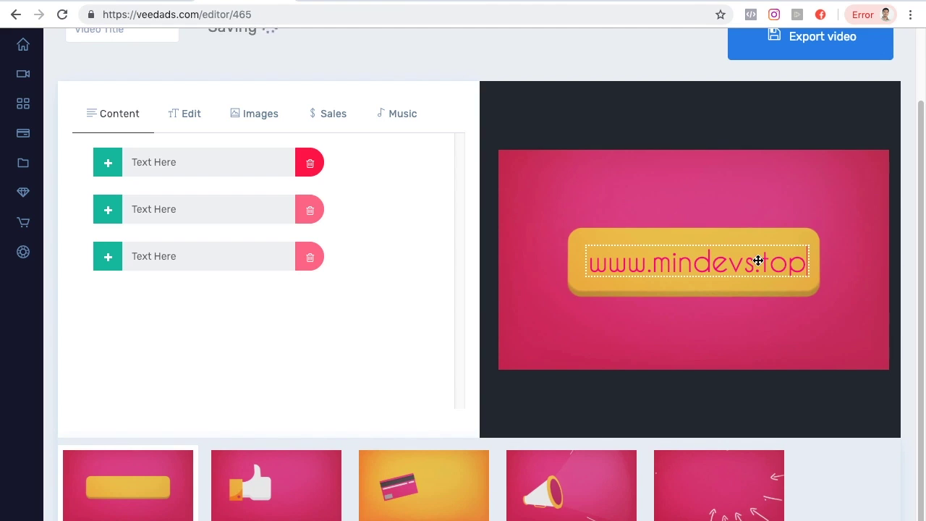
pyautogui.press('BackSpace')
pyautogui.press('BackSpace')
pyautogui.press('BackSpace')
pyautogui.press('BackSpace')
pyautogui.press('BackSpace')
pyautogui.press('BackSpace')
pyautogui.press('BackSpace')
pyautogui.press('BackSpace')
pyautogui.press('BackSpace')
pyautogui.press('BackSpace')
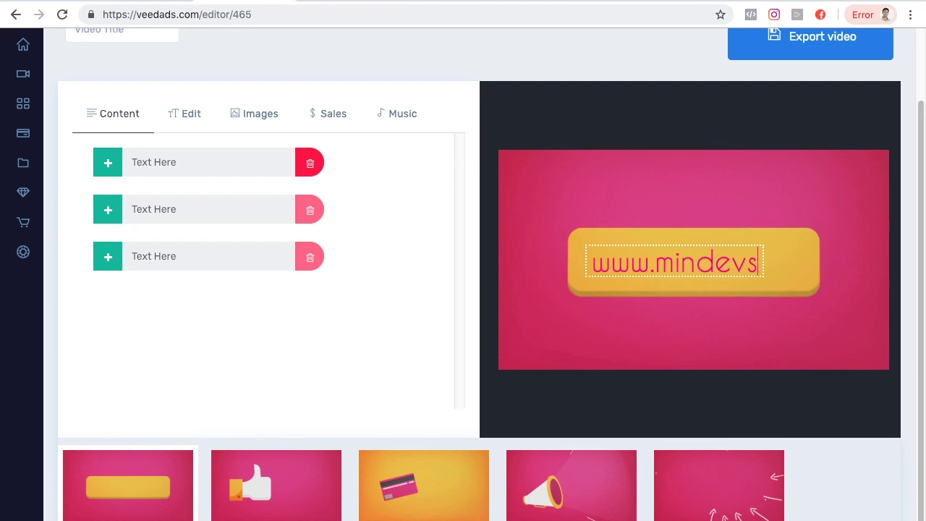
pyautogui.press('BackSpace')
pyautogui.write('cha')
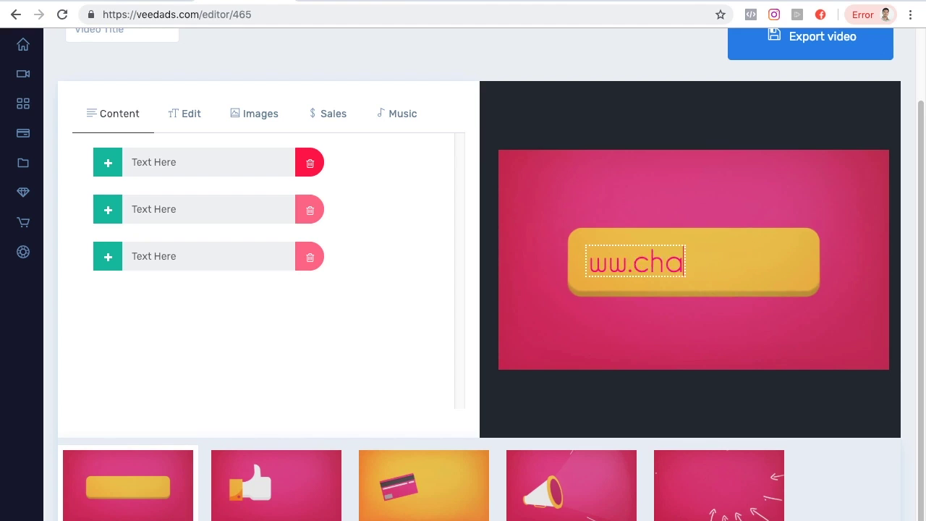
pyautogui.write('maltatis.com')
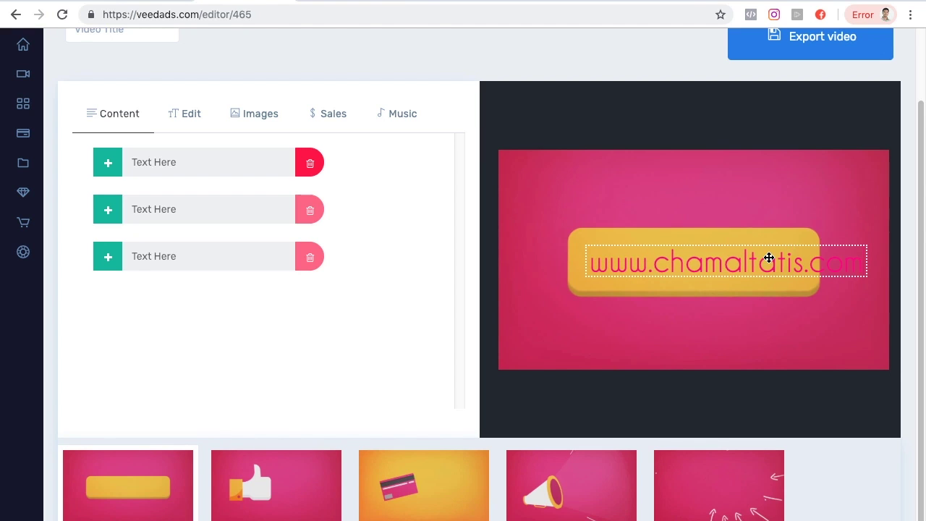
# Step: Set the font size of the first slide's web address text to 32px so it fits the yellow button
pyautogui.click(186, 114)
pyautogui.click(354, 183)
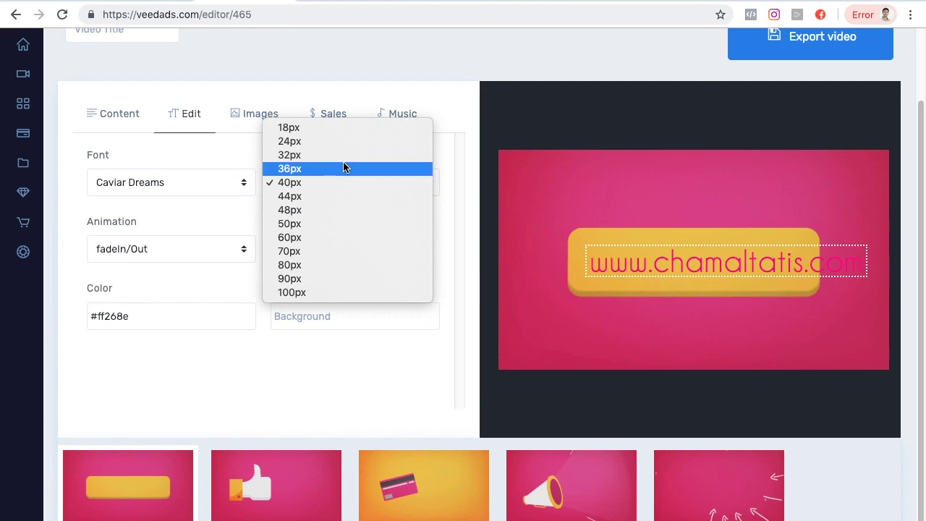
pyautogui.click(345, 154)
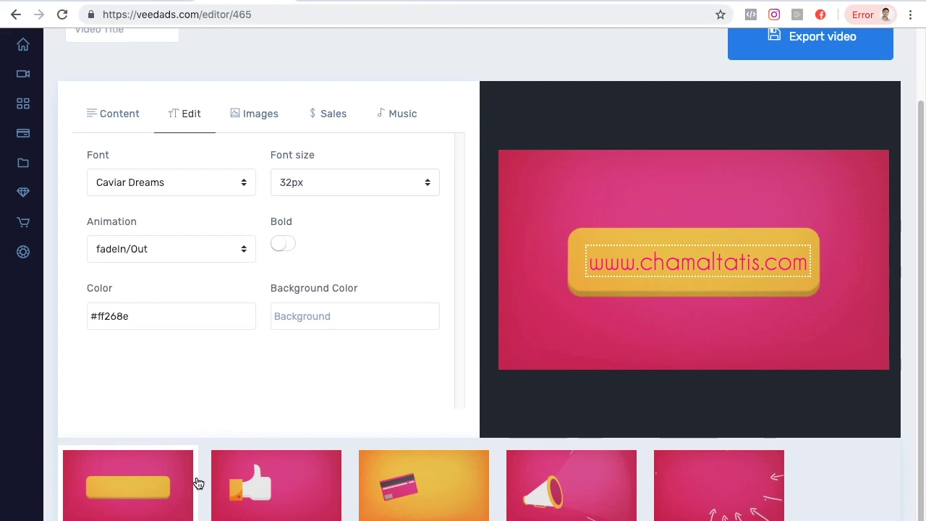
# Step: Look through the template's other four slides, the image upload options and the sales character illustrations
pyautogui.click(283, 482)
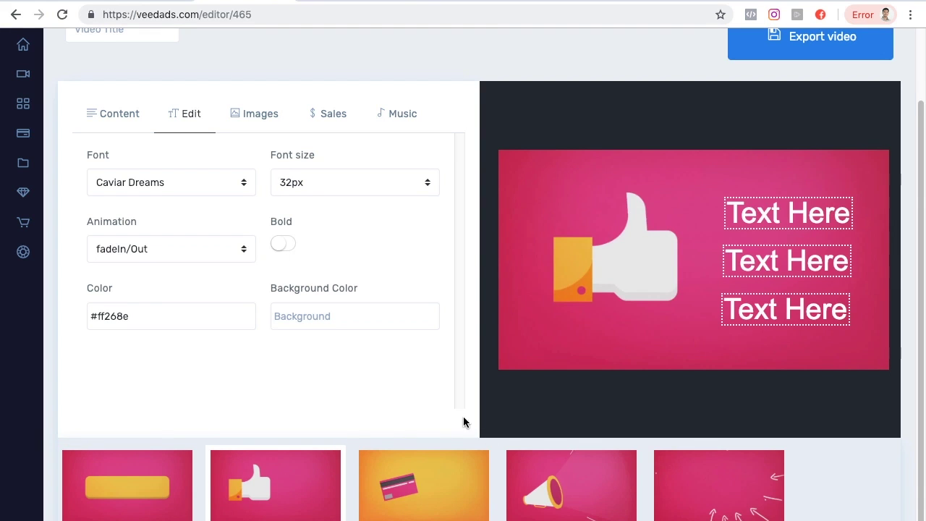
pyautogui.click(437, 479)
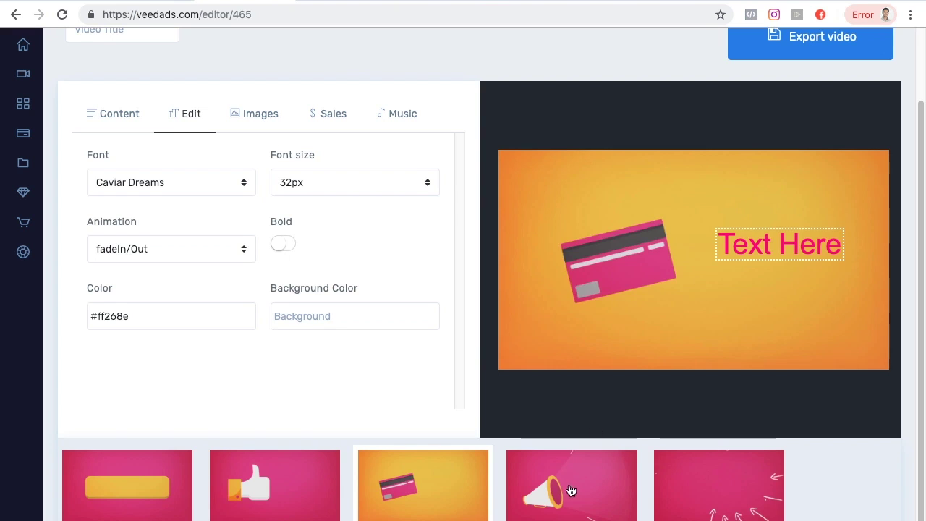
pyautogui.click(606, 466)
pyautogui.click(707, 493)
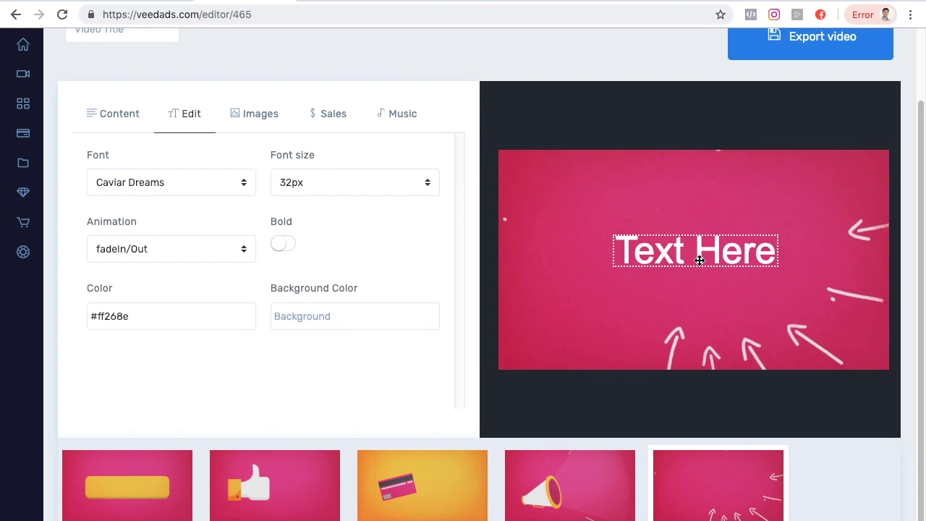
pyautogui.scroll(2, 393, 251)
pyautogui.scroll(-2, 392, 250)
pyautogui.click(263, 124)
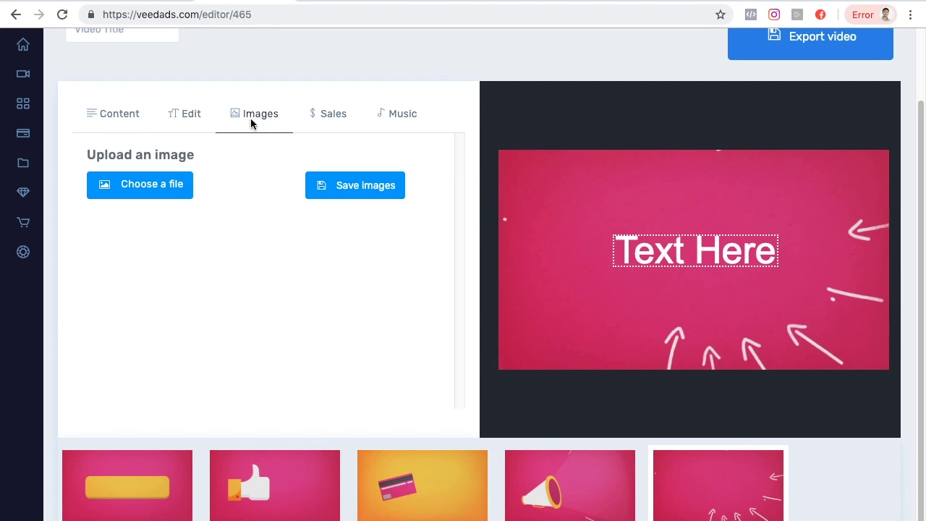
pyautogui.click(342, 118)
pyautogui.scroll(-15, 365, 229)
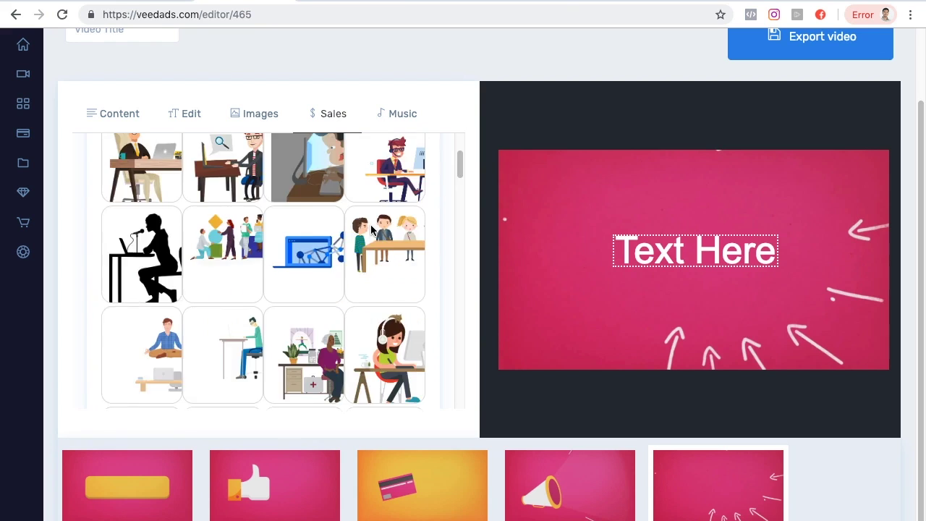
# Step: Look through the sales illustrations and the music upload option and library tracks
pyautogui.scroll(7, 377, 233)
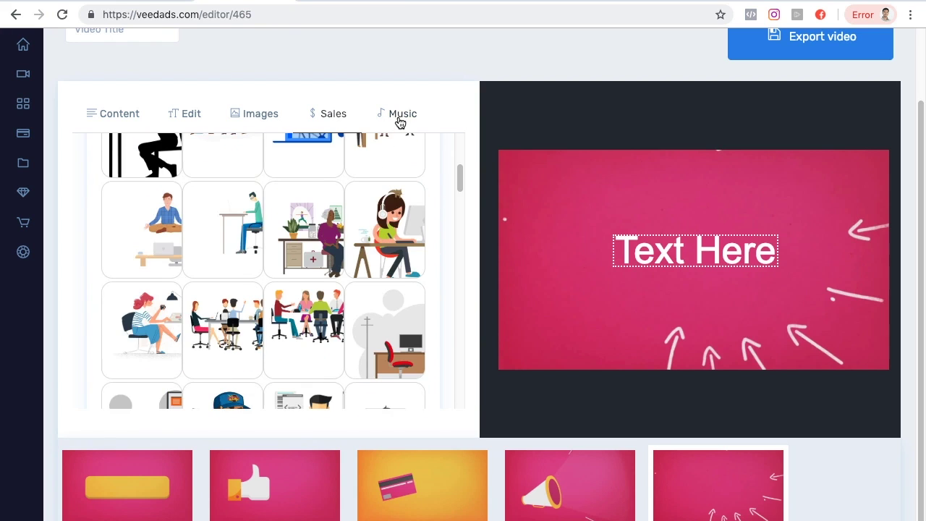
pyautogui.click(398, 118)
pyautogui.scroll(3, 302, 269)
pyautogui.scroll(3, 300, 268)
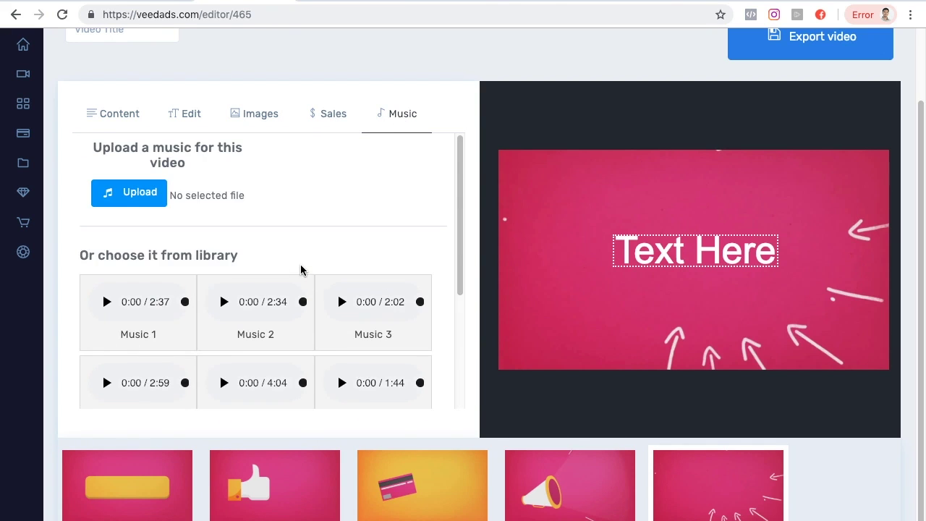
pyautogui.scroll(-5, 300, 269)
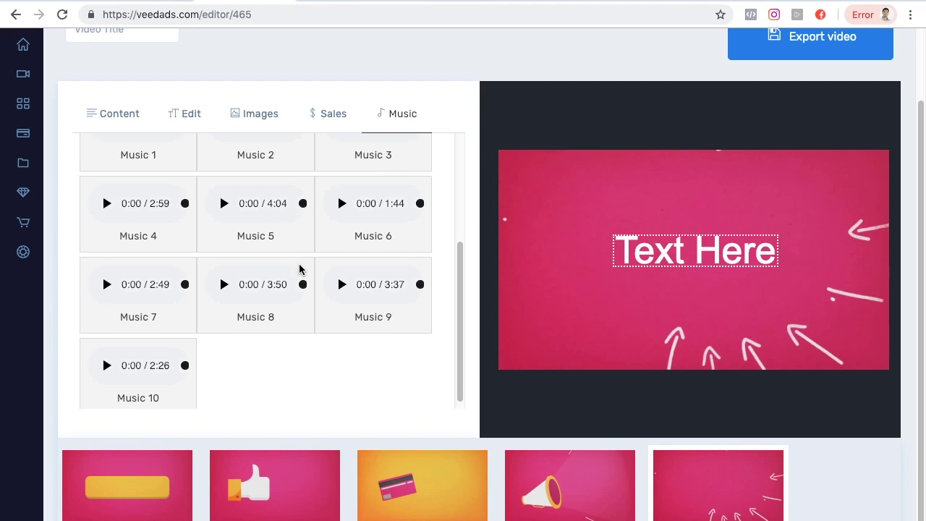
pyautogui.scroll(1, 302, 266)
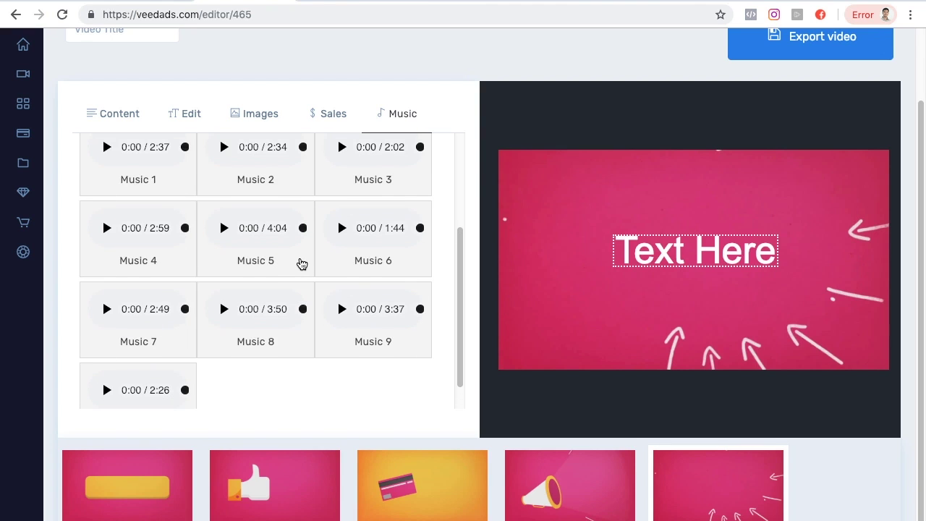
pyautogui.scroll(5, 312, 290)
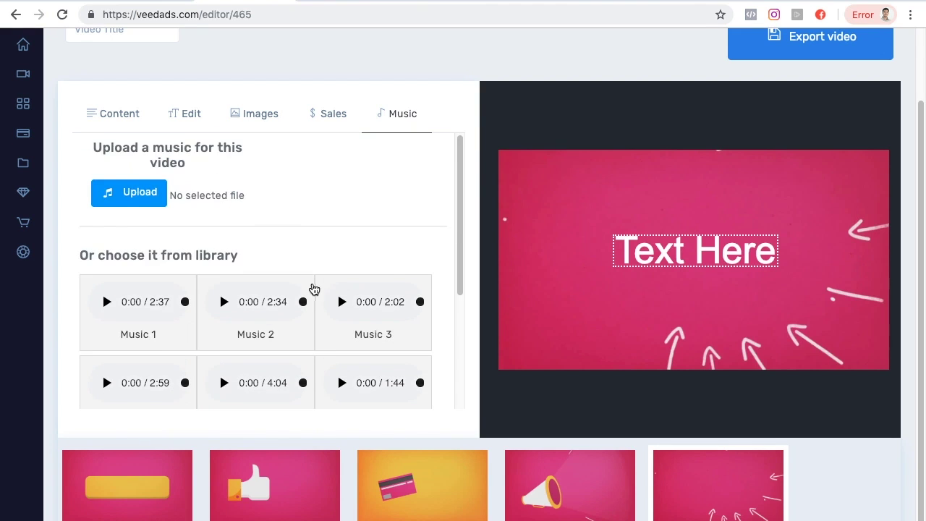
# Step: Title the template video "From Template"
pyautogui.scroll(-2, 404, 302)
pyautogui.scroll(-2, 404, 303)
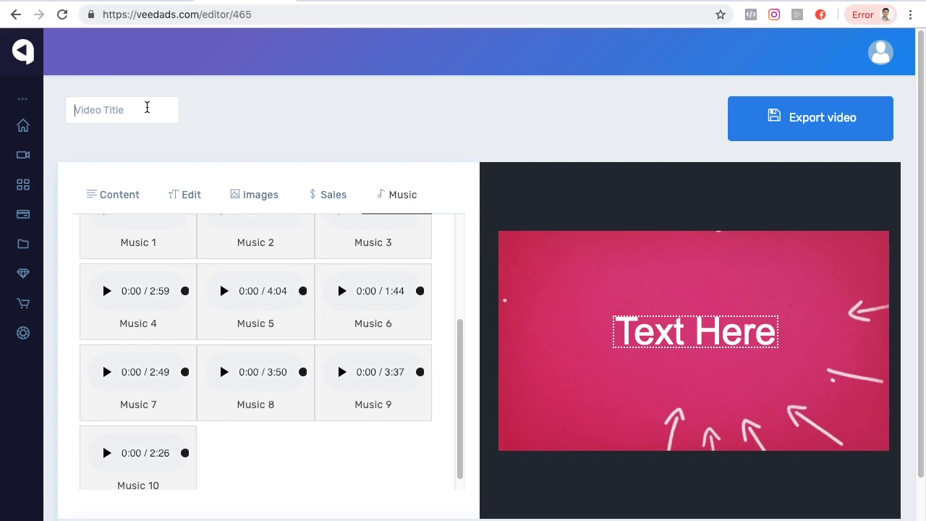
pyautogui.write('From Template')
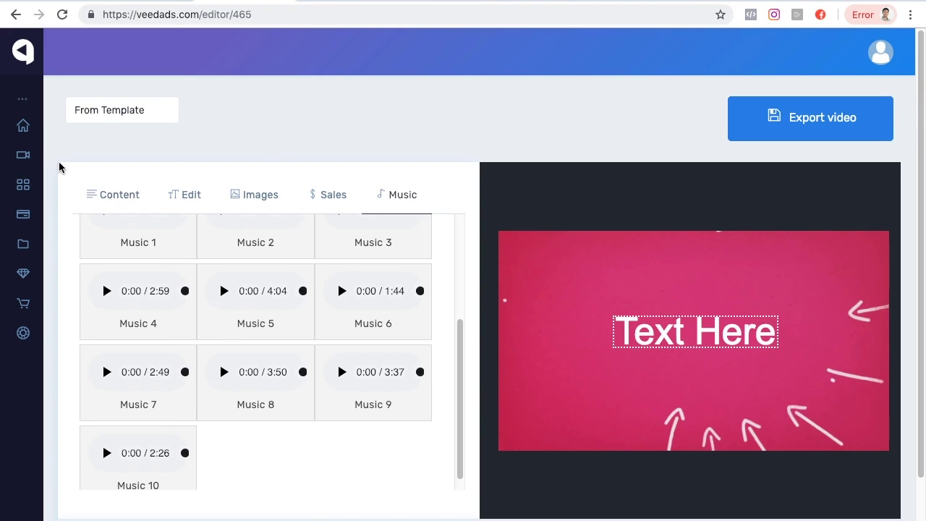
# Step: Start a new video from a product and search Amazon for "camera" in all categories
pyautogui.moveTo(25, 158)
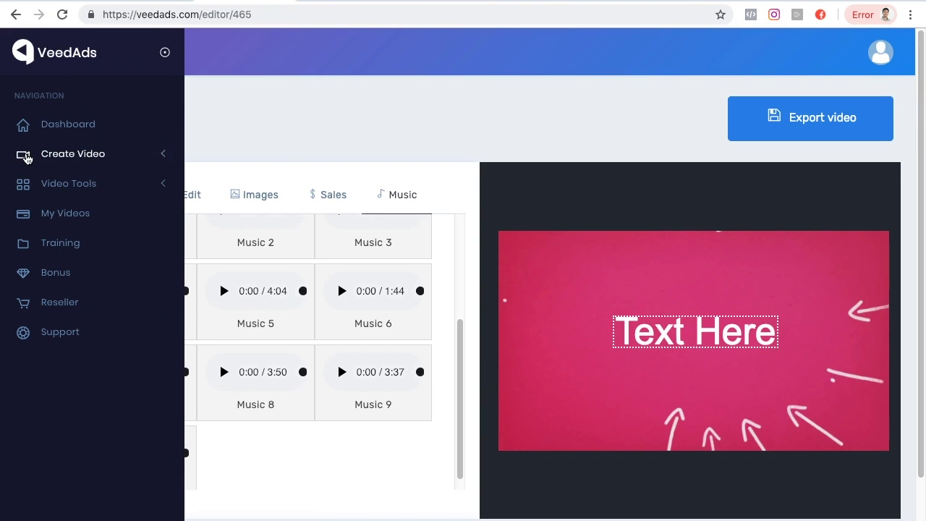
pyautogui.click(99, 158)
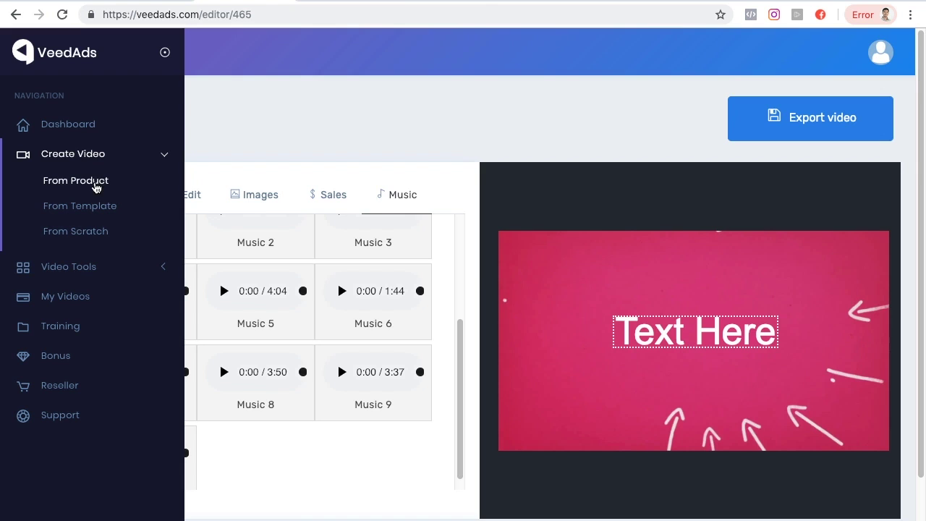
pyautogui.click(95, 185)
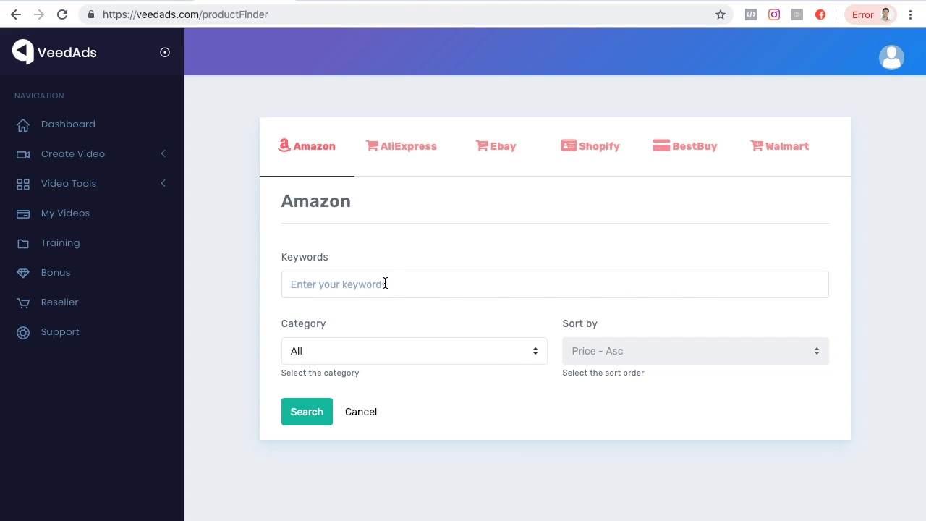
pyautogui.write('camera')
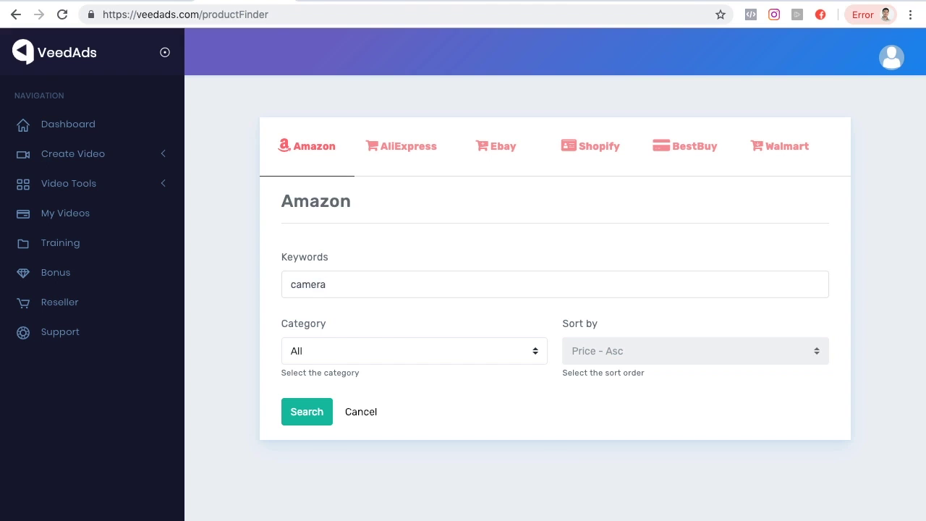
pyautogui.click(329, 363)
pyautogui.click(403, 281)
# Step: Browse the camera results and start a from-scratch video for the Canon PowerShot SX420 Digital Camera w/42x Optical Zoom - Wi-Fi & NFC Enabled (Black)
pyautogui.scroll(-10, 578, 297)
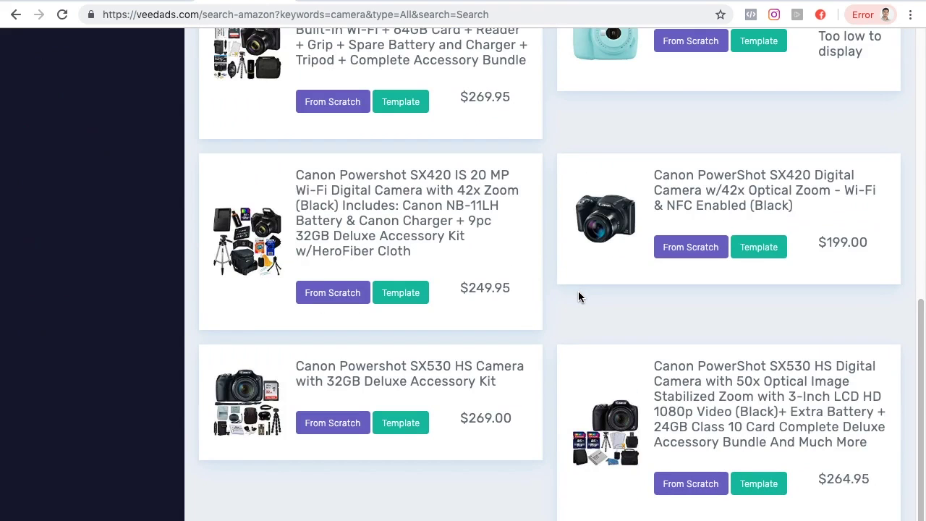
pyautogui.scroll(4, 578, 295)
pyautogui.scroll(-3, 577, 296)
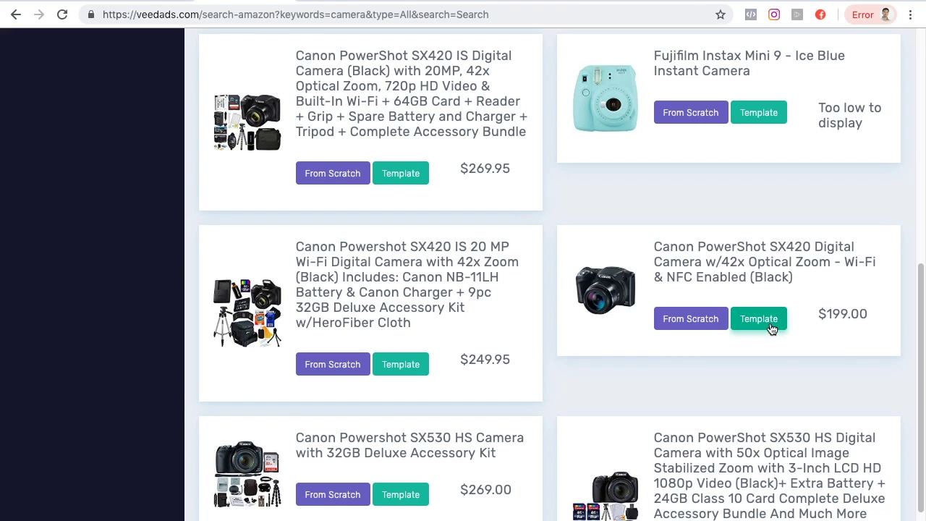
pyautogui.scroll(-1, 778, 375)
pyautogui.scroll(-1, 779, 375)
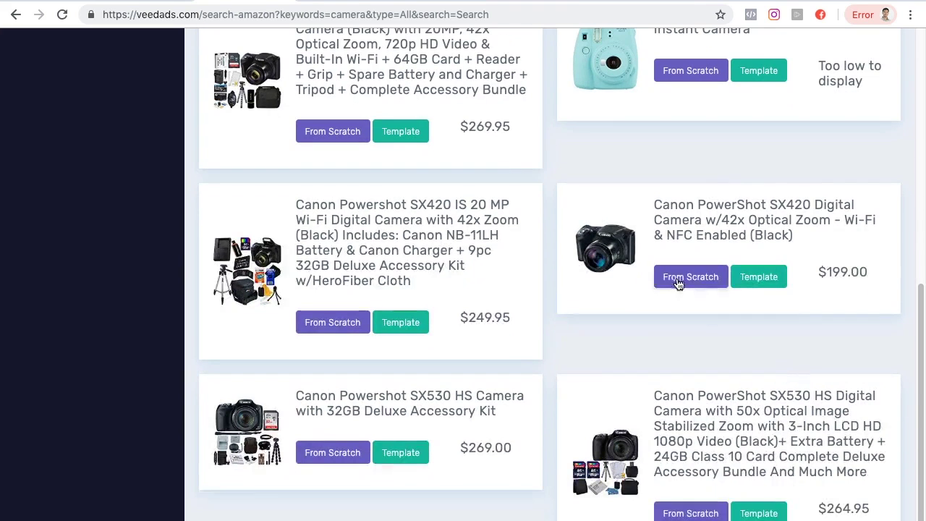
pyautogui.click(687, 277)
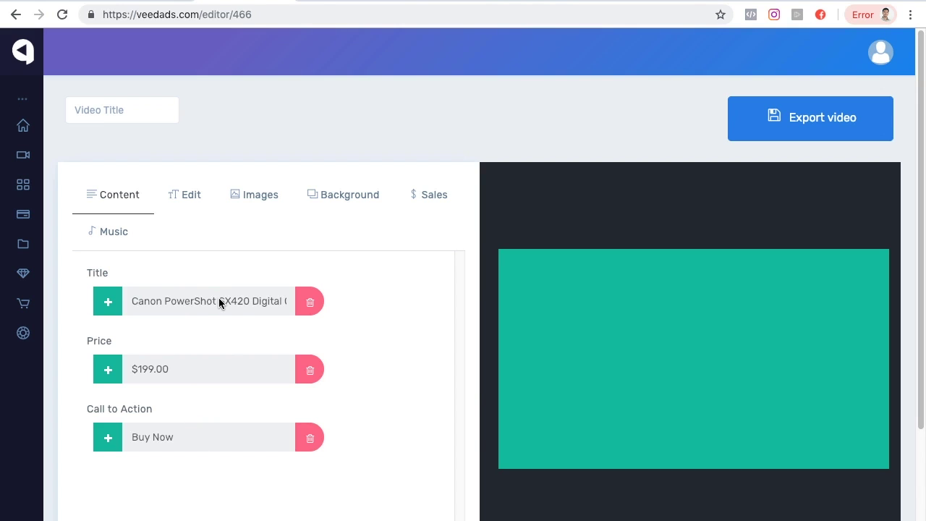
# Step: Check the imported product image and text formatting options, and add the product title to the slide
pyautogui.click(253, 206)
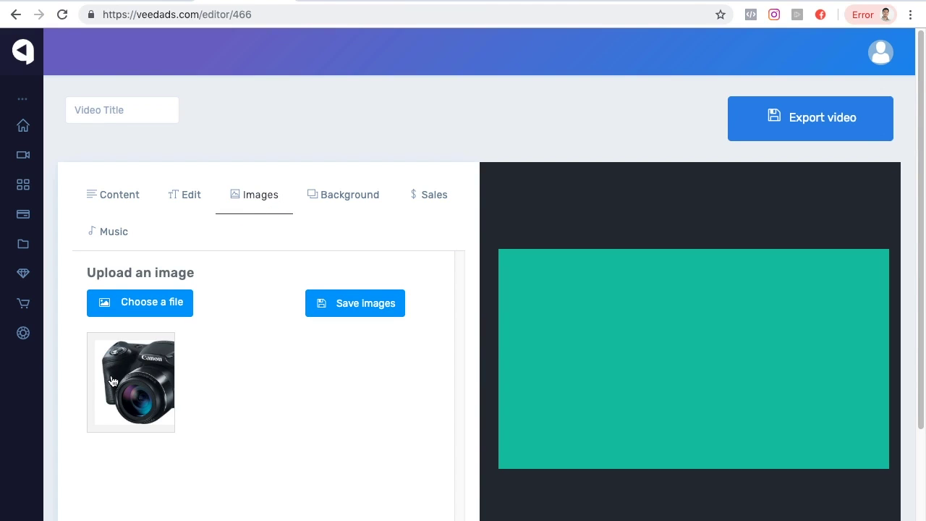
pyautogui.click(177, 207)
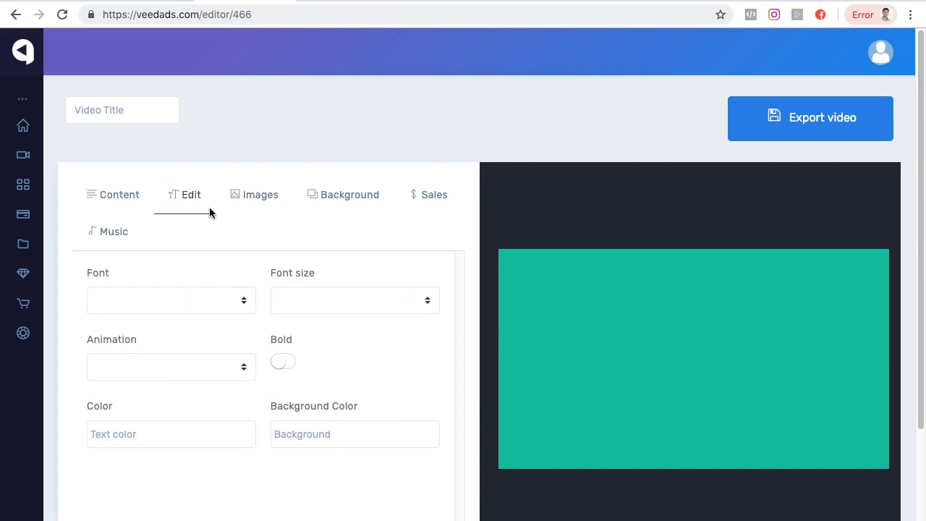
pyautogui.click(120, 200)
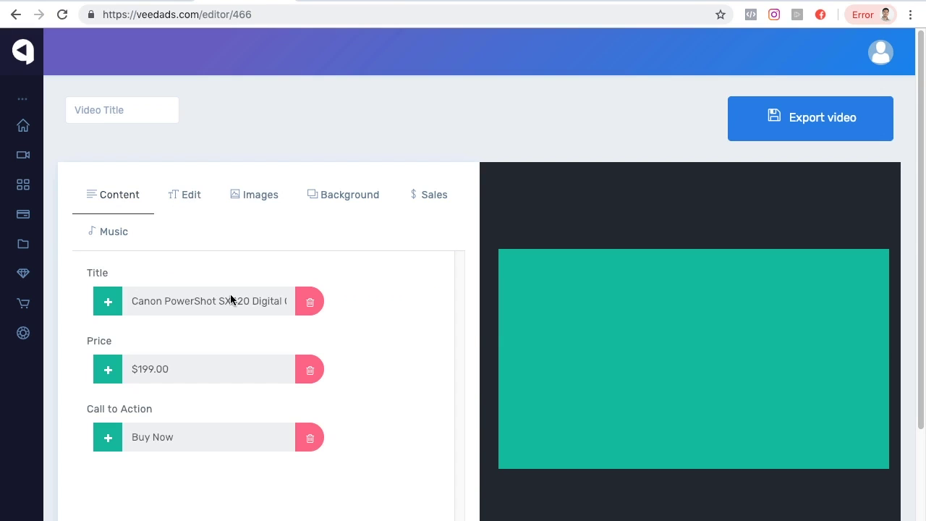
pyautogui.click(108, 301)
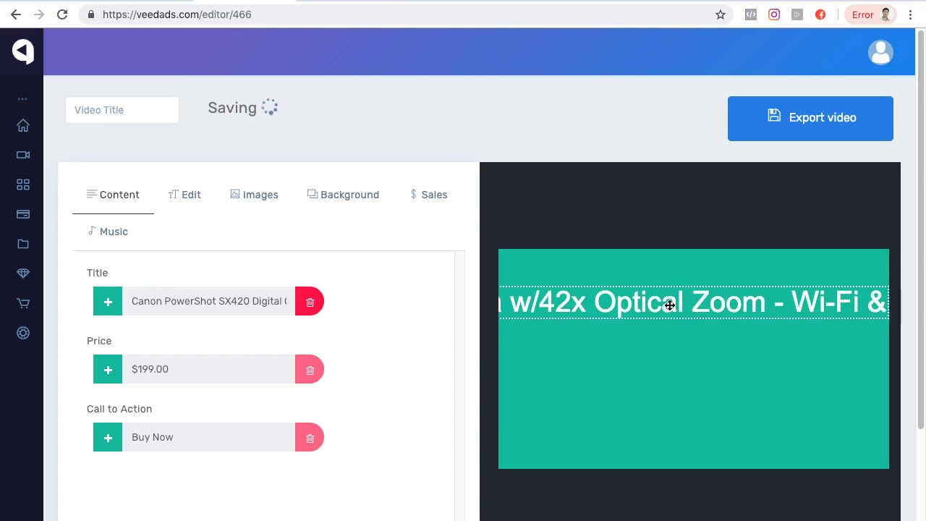
# Step: Delete the end of the slide's title text so that it stops at "Camera w/42x Optical Zoom"
pyautogui.click(821, 314)
pyautogui.press('Left')
pyautogui.press('Left')
pyautogui.press('Left')
pyautogui.press('Left')
pyautogui.press('Left')
pyautogui.press('Left')
pyautogui.press('Left')
pyautogui.press('Left')
pyautogui.press('Left')
pyautogui.press('Left')
pyautogui.press('Left')
pyautogui.press('Left')
pyautogui.press('Left')
pyautogui.press('Left')
pyautogui.press('Left')
pyautogui.press('Left')
pyautogui.press('Left')
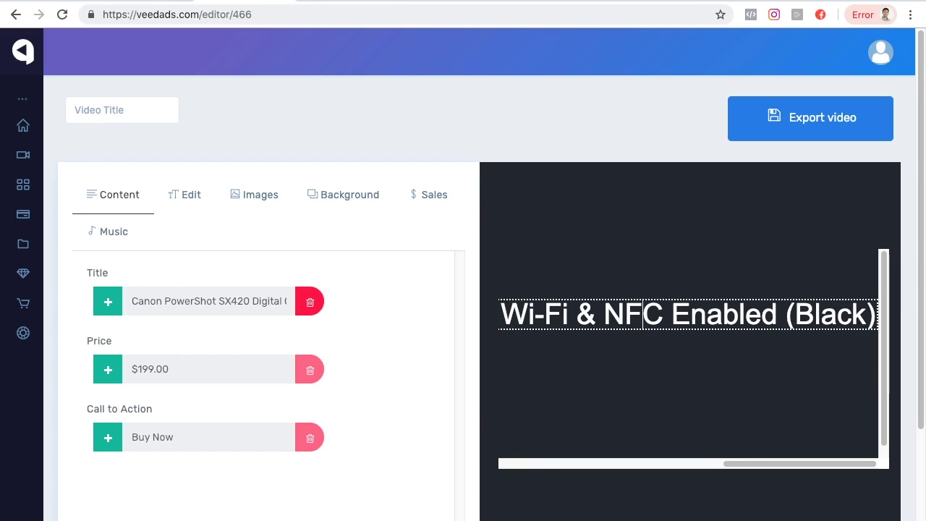
pyautogui.press('Left')
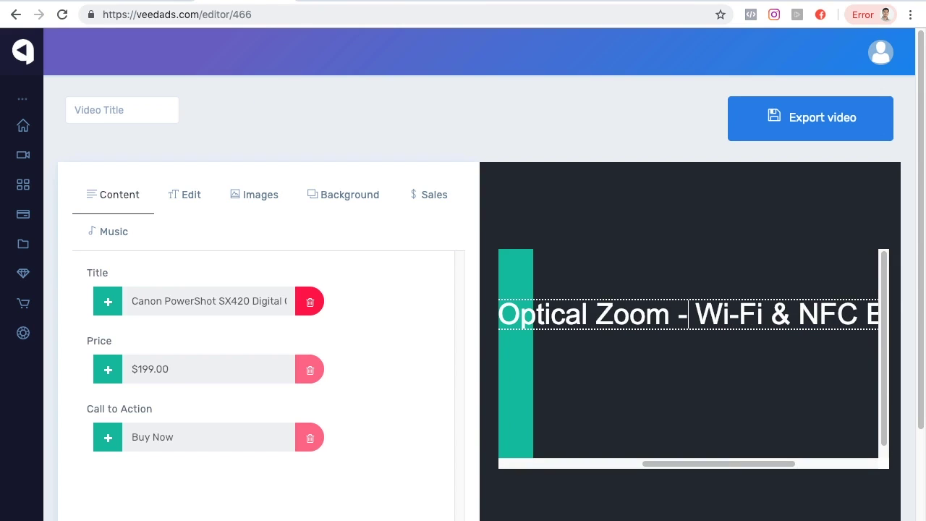
pyautogui.press('Left')
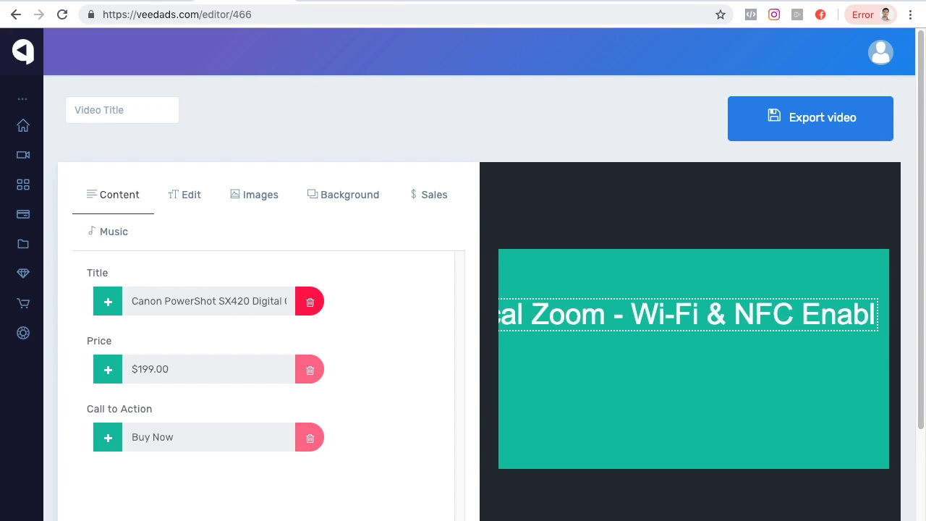
pyautogui.press('BackSpace')
pyautogui.press('BackSpace')
pyautogui.press('BackSpace')
pyautogui.press('BackSpace')
pyautogui.press('BackSpace')
pyautogui.press('BackSpace')
pyautogui.press('BackSpace')
pyautogui.press('BackSpace')
pyautogui.press('BackSpace')
pyautogui.press('BackSpace')
pyautogui.press('BackSpace')
pyautogui.press('BackSpace')
pyautogui.press('BackSpace')
pyautogui.press('BackSpace')
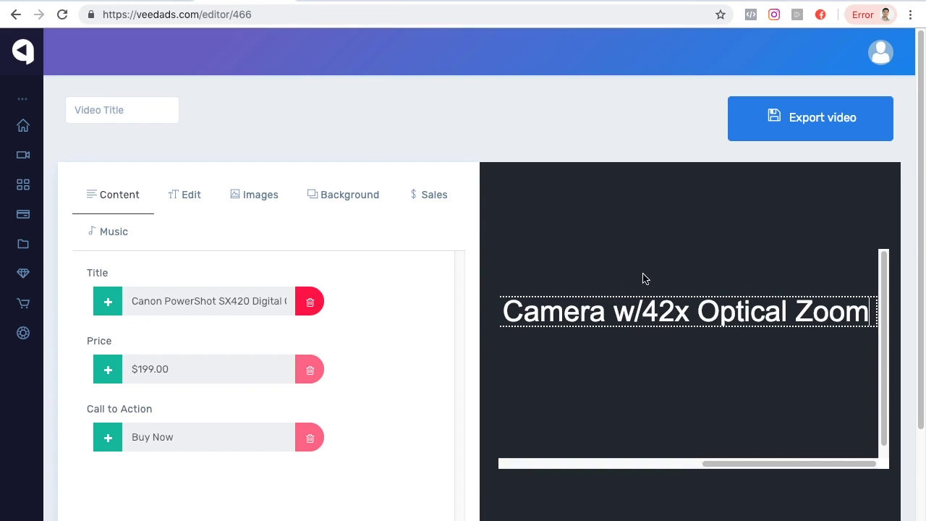
# Step: Fit the title on one line near the slide's top by reducing its font size and trimming it to "Canon PowerShot SX420 Digital Camera"
pyautogui.click(185, 196)
pyautogui.click(351, 299)
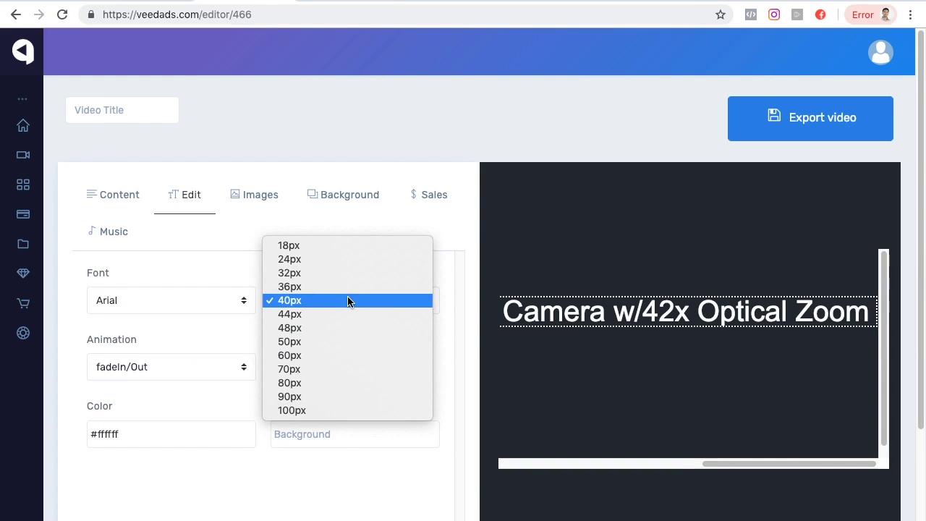
pyautogui.click(345, 273)
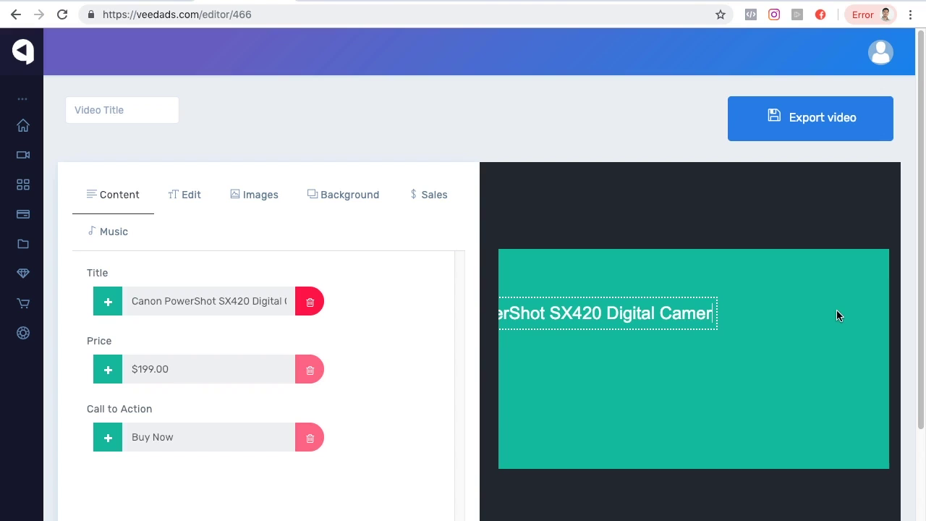
pyautogui.moveTo(593, 314); pyautogui.dragTo(721, 298)
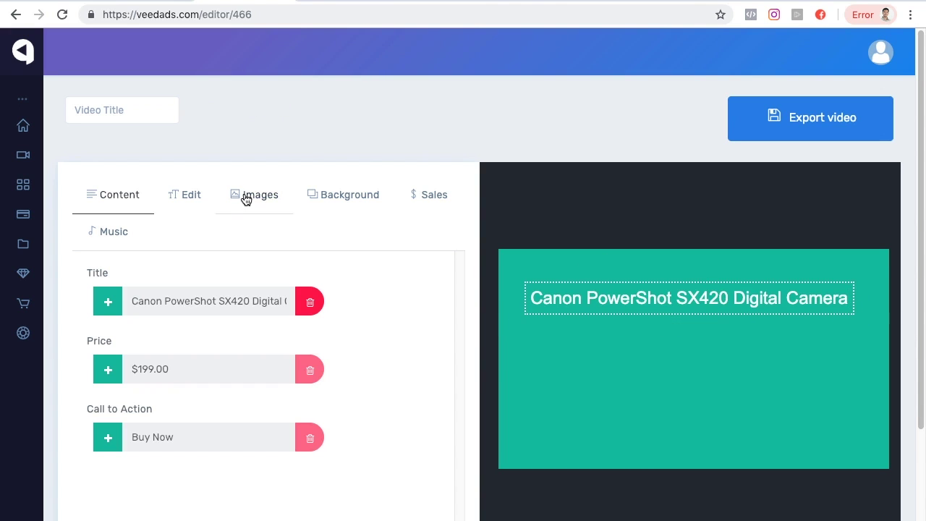
# Step: Add the product price and the "Buy Now" call to action, stacked on the slide's right side below the title
pyautogui.click(107, 369)
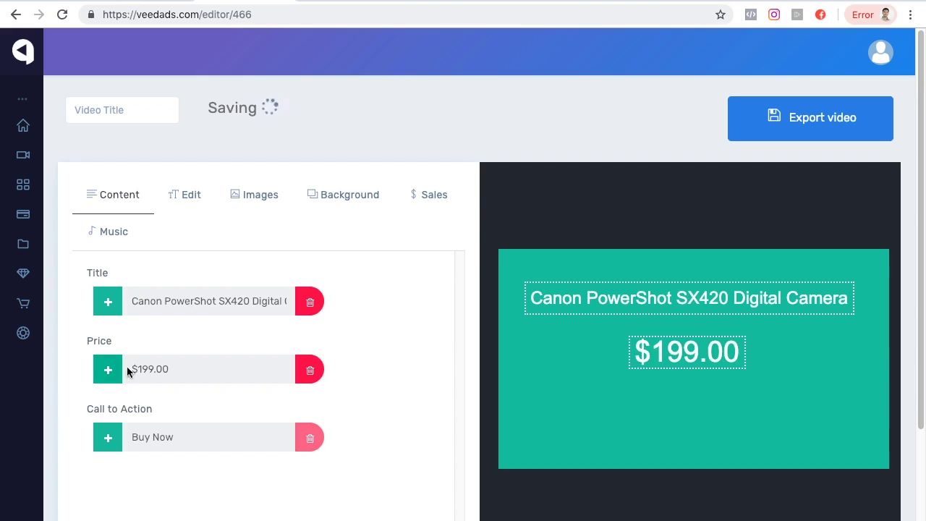
pyautogui.moveTo(673, 352); pyautogui.dragTo(782, 346)
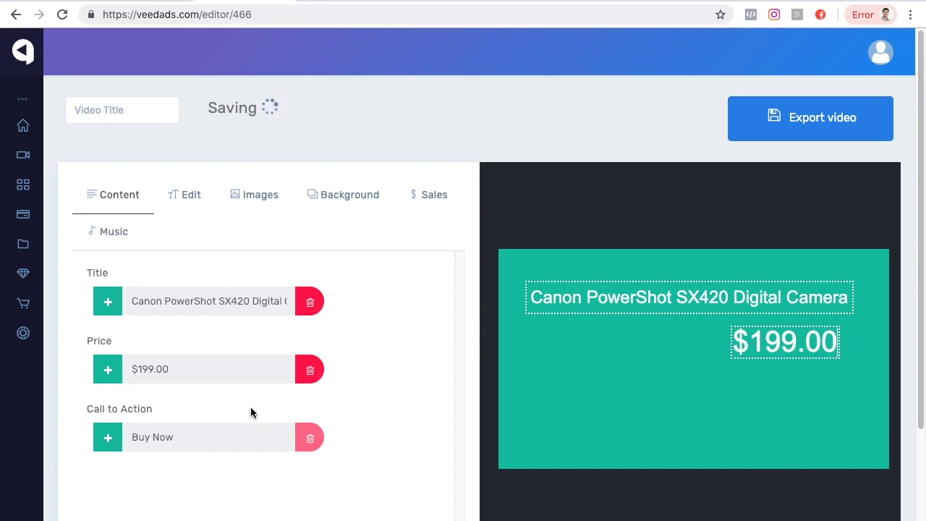
pyautogui.click(107, 438)
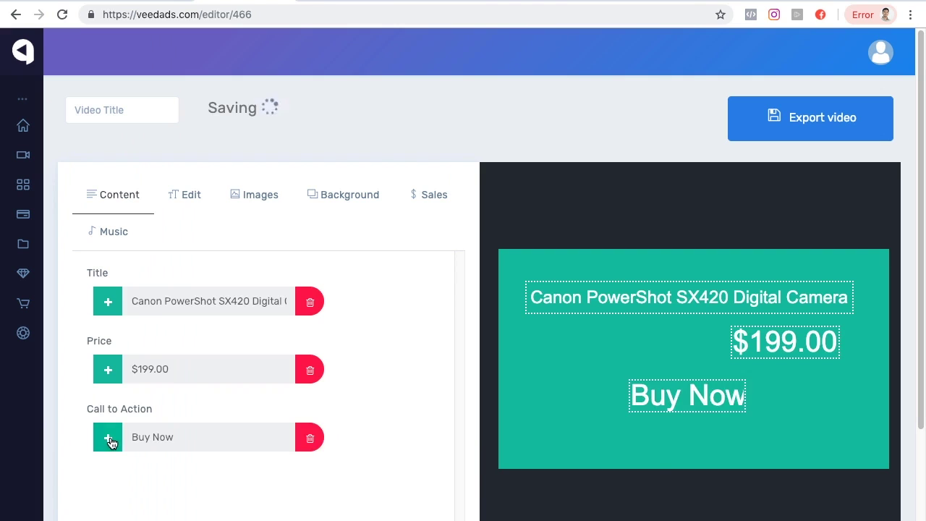
pyautogui.moveTo(672, 398); pyautogui.dragTo(772, 406)
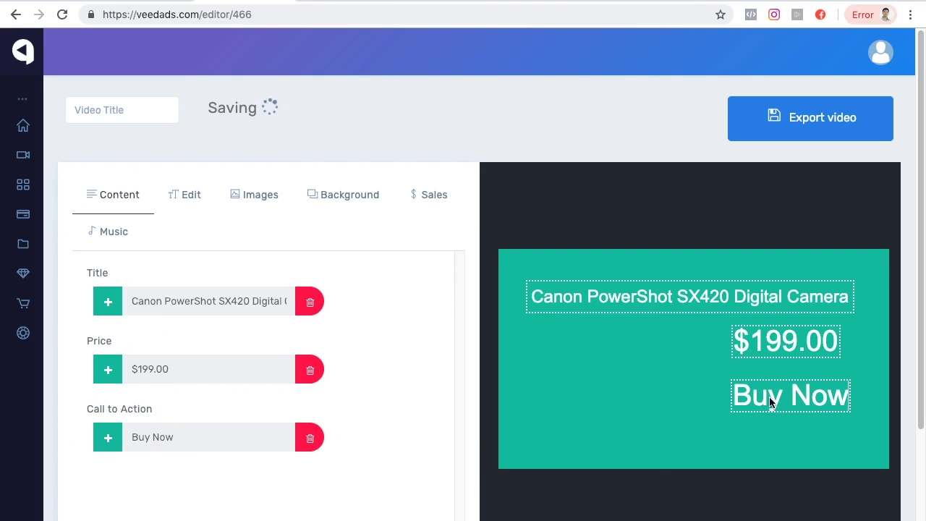
# Step: Add the camera's product image to the slide and place it below the title, left of the price
pyautogui.click(265, 198)
pyautogui.click(138, 369)
pyautogui.moveTo(628, 314); pyautogui.dragTo(633, 362)
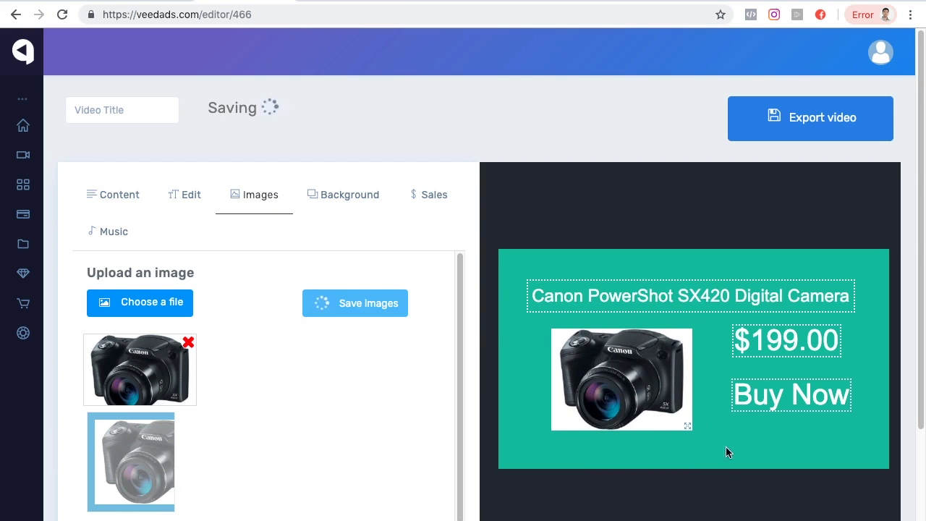
pyautogui.scroll(-3, 871, 359)
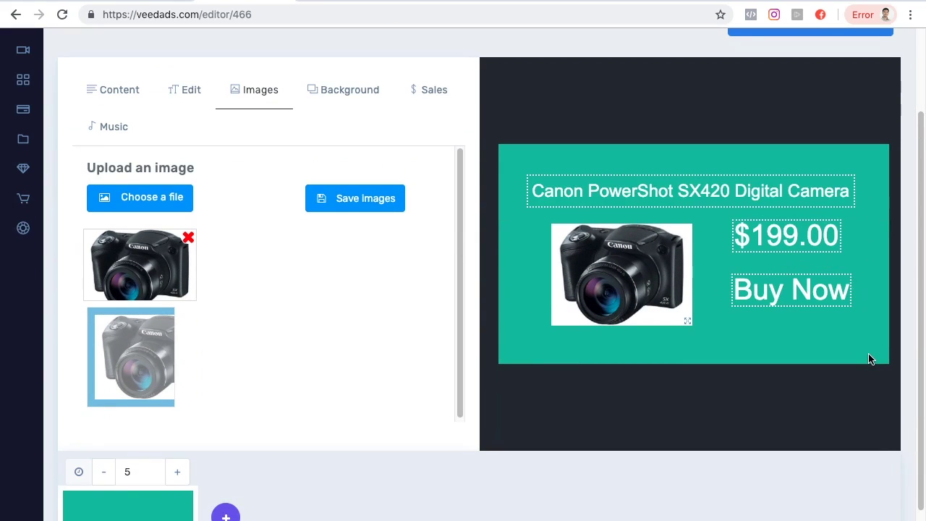
pyautogui.scroll(-1, 870, 359)
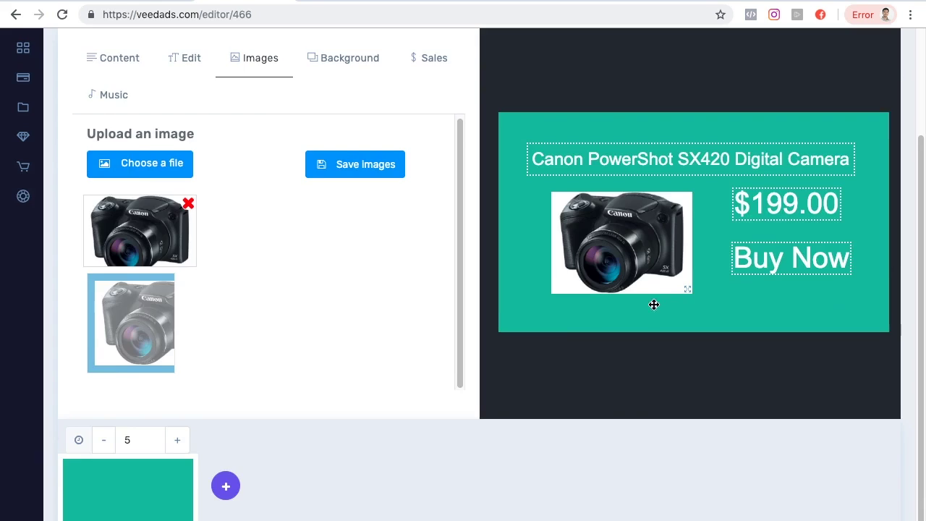
pyautogui.scroll(3, 402, 311)
pyautogui.scroll(-1, 383, 310)
pyautogui.scroll(-1, 383, 309)
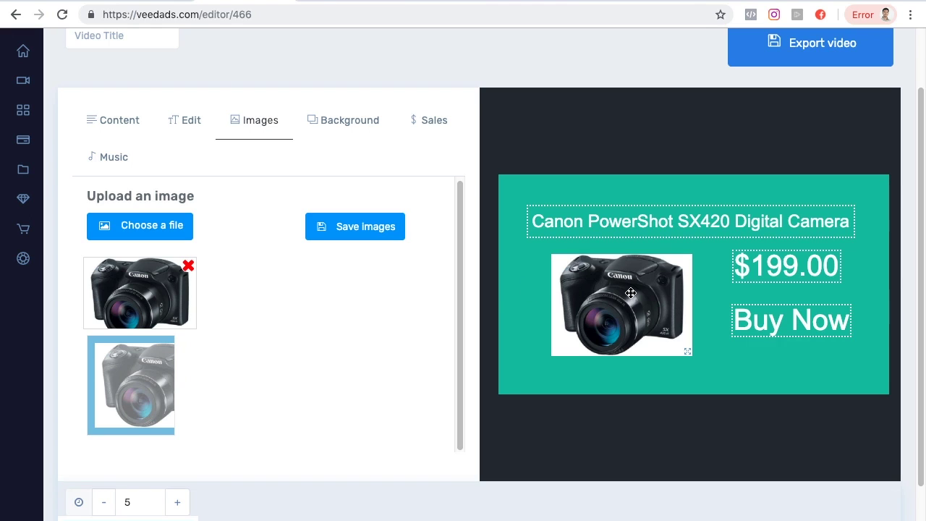
pyautogui.scroll(1, 397, 286)
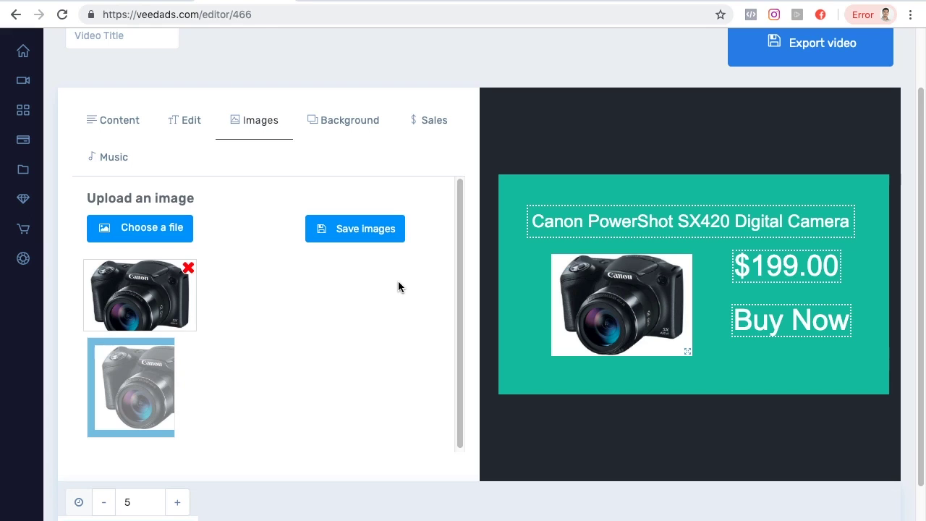
# Step: Review the slide's text content and check the text animation options, keeping fadeIn/Out
pyautogui.click(128, 124)
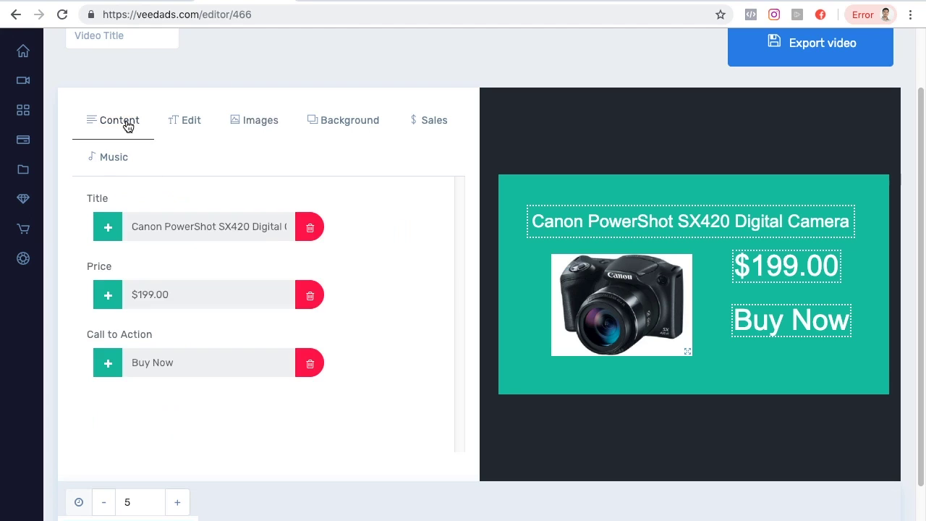
pyautogui.click(193, 124)
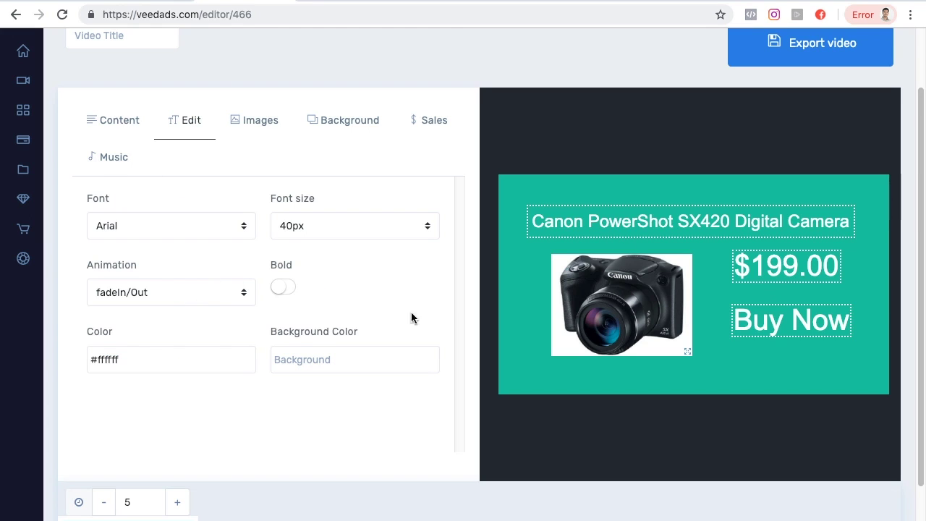
pyautogui.click(189, 300)
pyautogui.click(190, 264)
# Step: Add a second blank slide to the video
pyautogui.scroll(-3, 382, 324)
pyautogui.scroll(3, 381, 332)
pyautogui.scroll(-3, 347, 283)
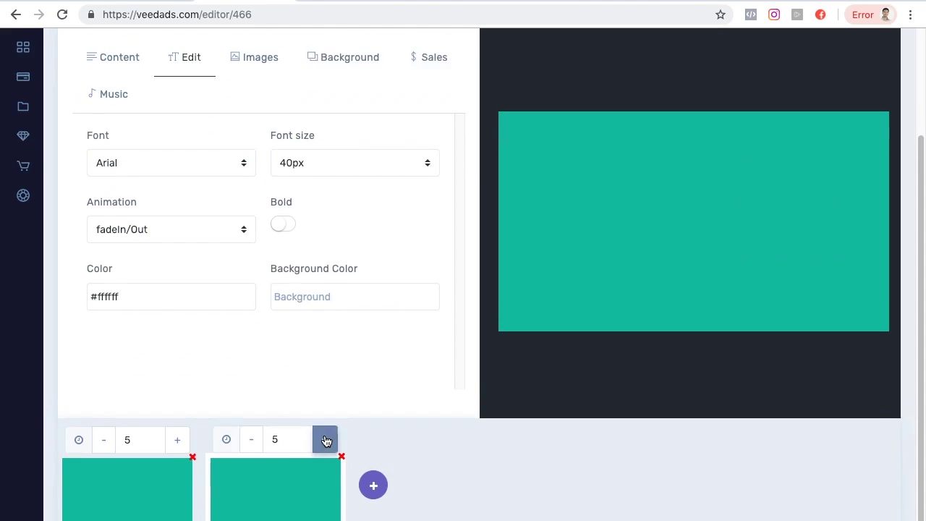
pyautogui.scroll(2, 325, 439)
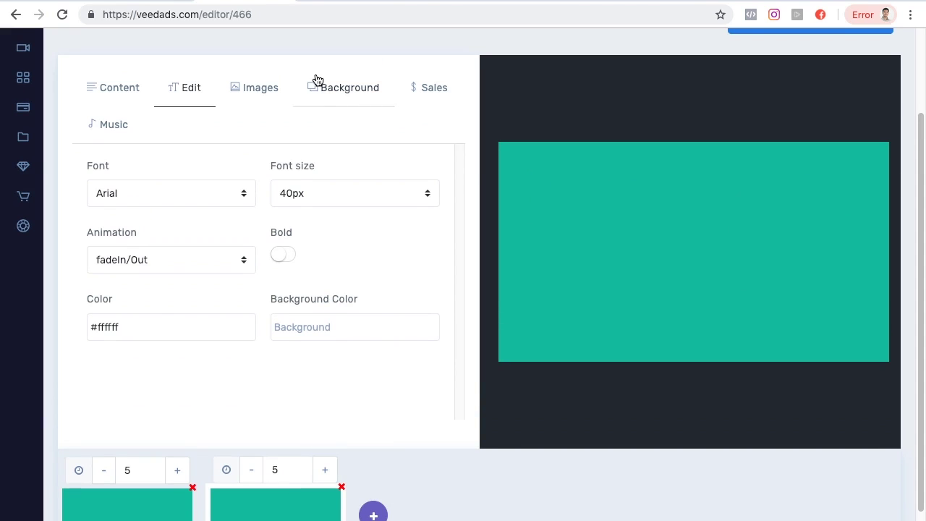
# Step: Place the sales character illustration of people meeting around a table on the second slide
pyautogui.click(255, 90)
pyautogui.click(439, 93)
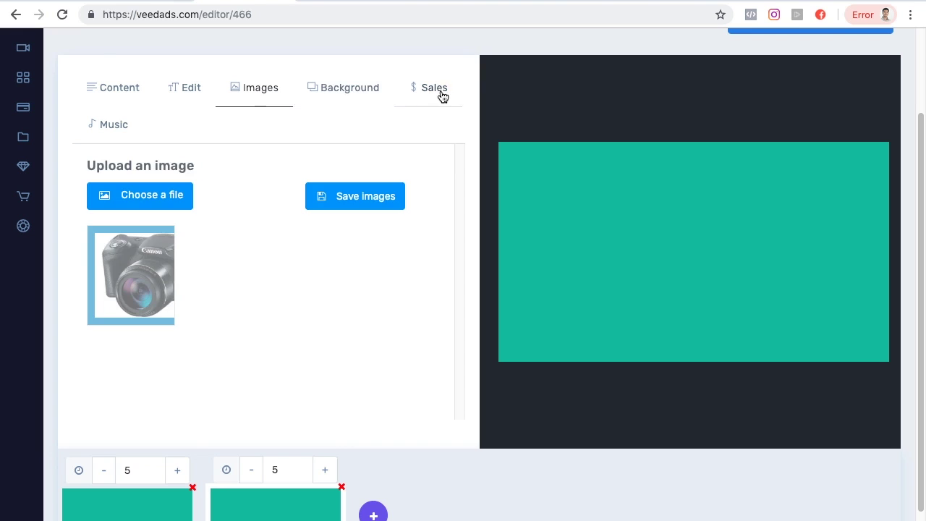
pyautogui.scroll(-5, 367, 247)
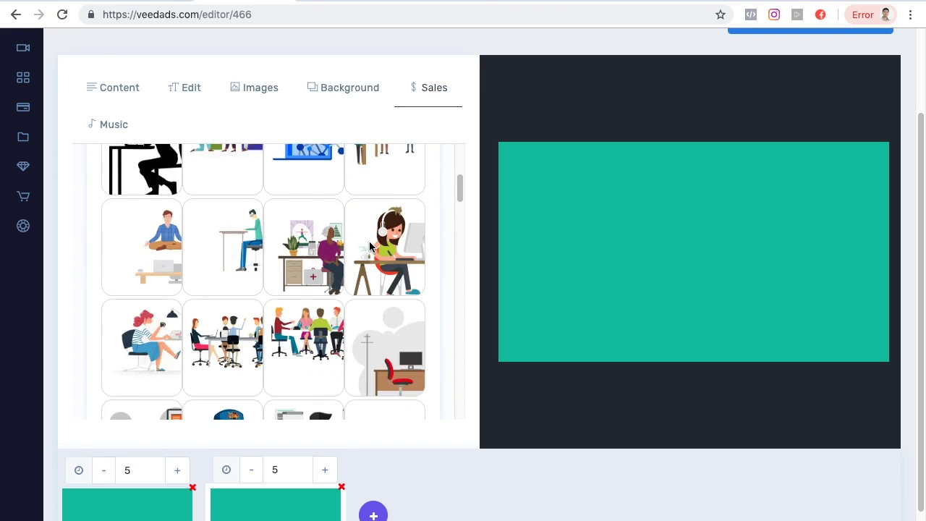
pyautogui.click(229, 250)
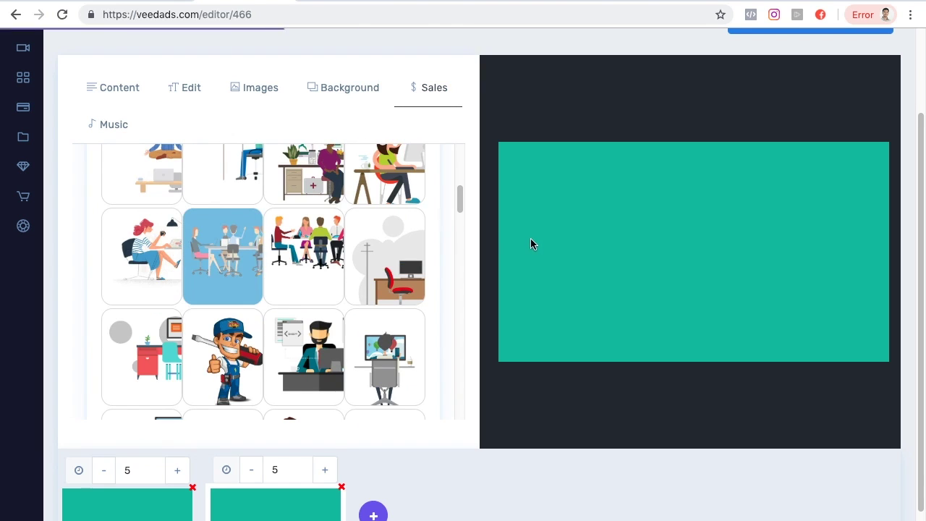
# Step: Add the Amazon card from the eCommerce sales icons to the second slide, right of the meeting illustration
pyautogui.scroll(-15, 369, 321)
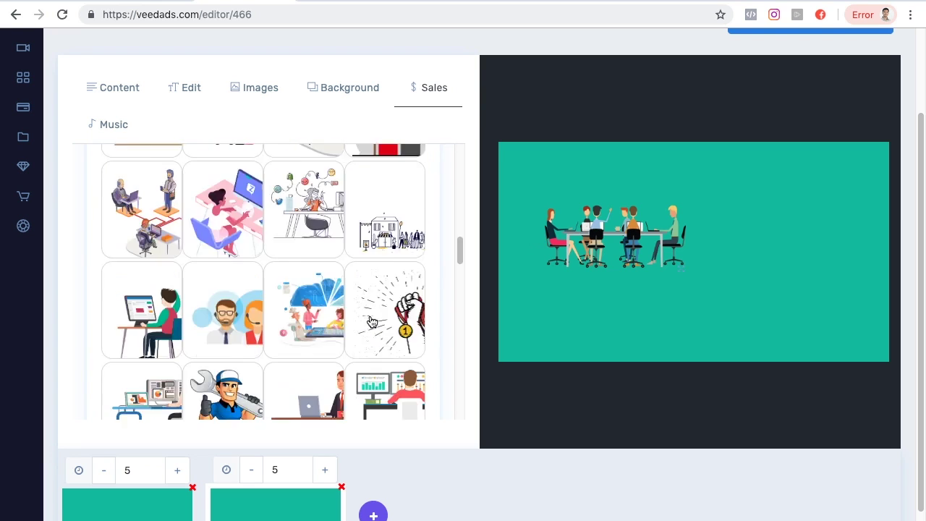
pyautogui.scroll(-4, 371, 320)
pyautogui.click(372, 321)
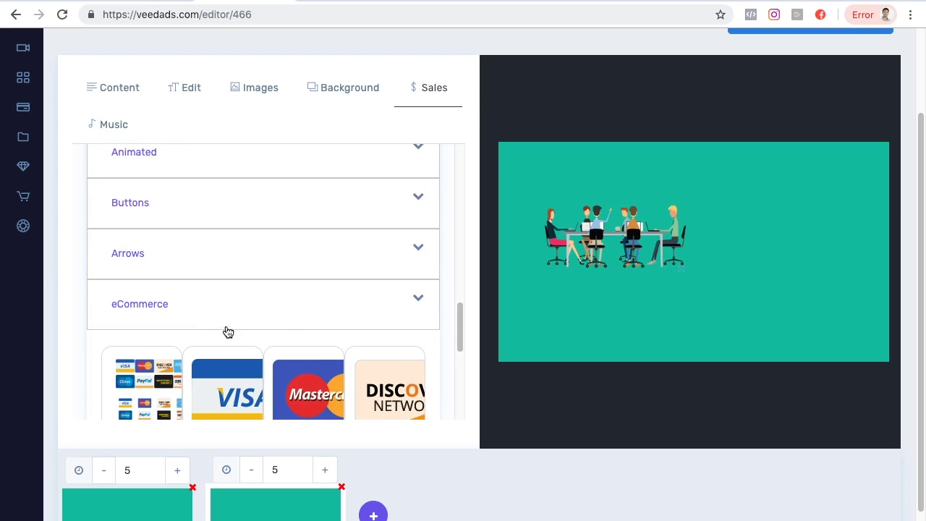
pyautogui.scroll(-3, 316, 320)
pyautogui.scroll(-2, 322, 320)
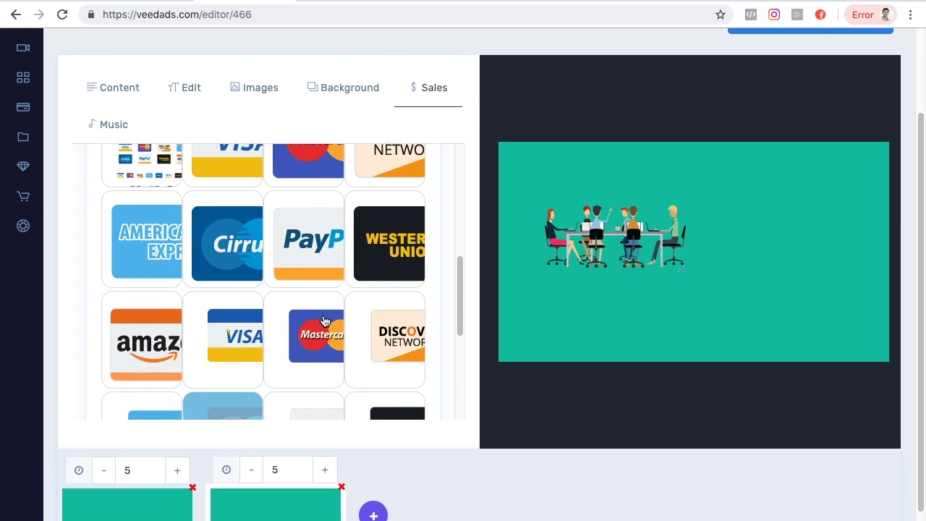
pyautogui.click(152, 333)
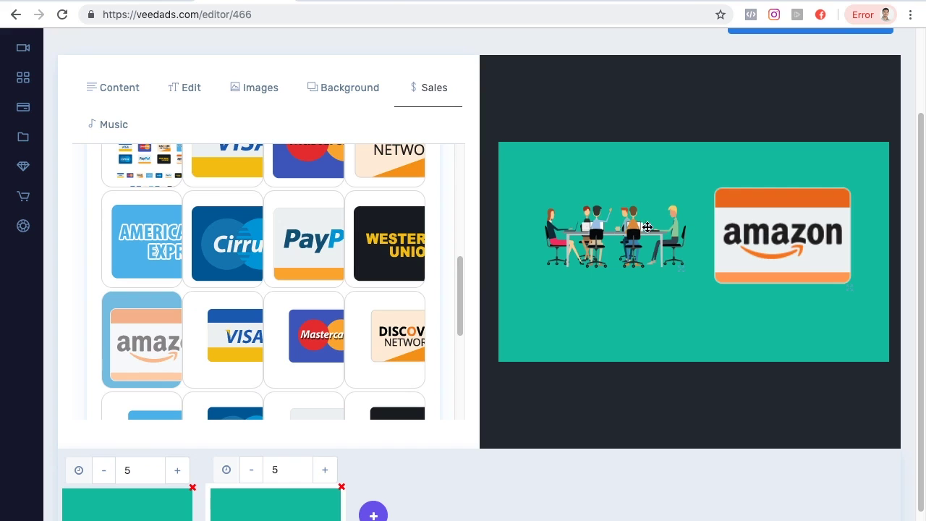
pyautogui.scroll(-1, 362, 340)
pyautogui.scroll(-1, 372, 334)
pyautogui.scroll(1, 310, 290)
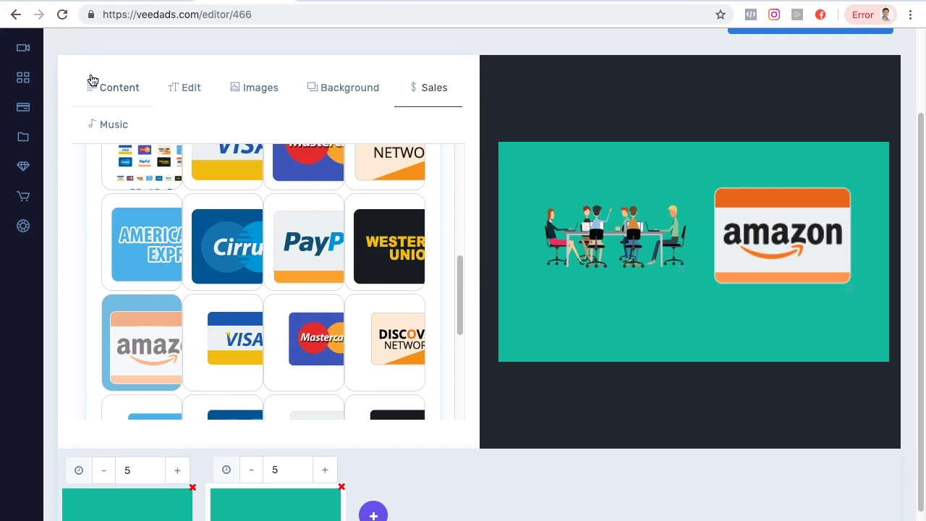
# Step: Add a third slide and place the orange "Add To Shopping Cart" button with payment logos near its center
pyautogui.click(101, 88)
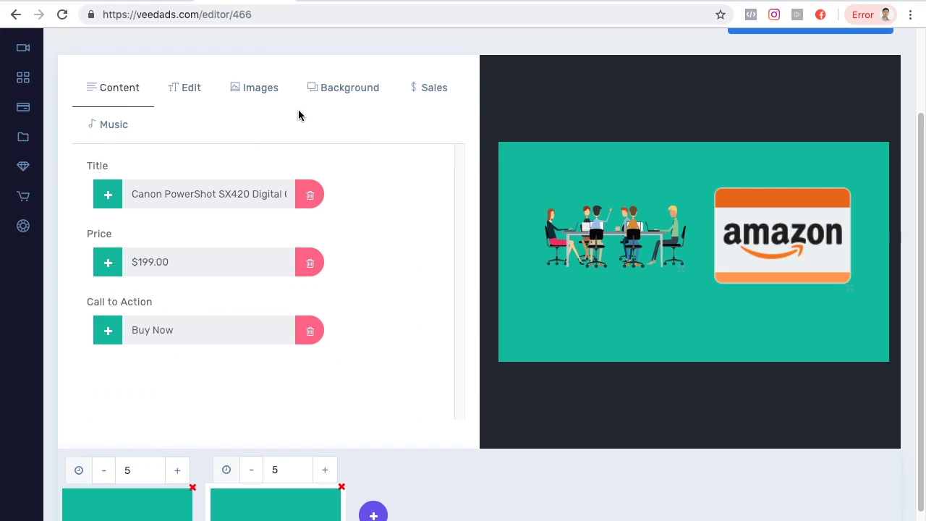
pyautogui.click(374, 515)
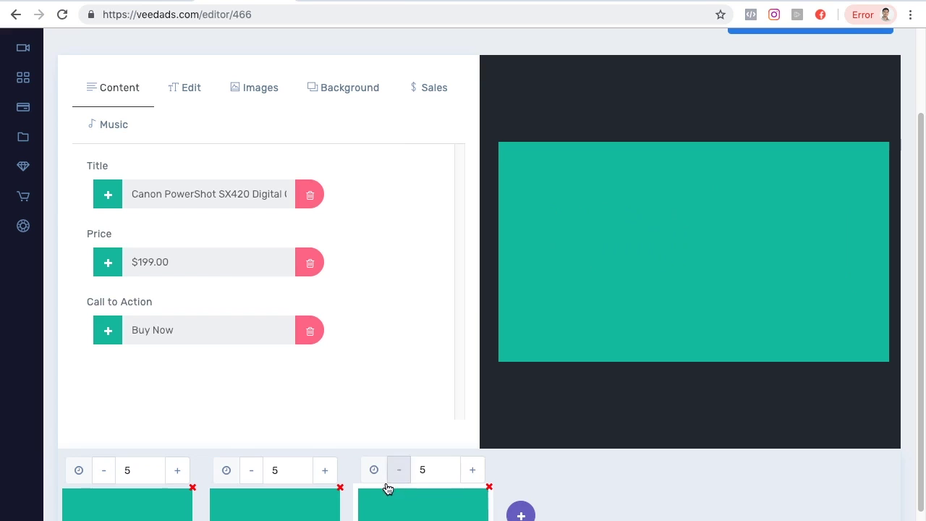
pyautogui.click(434, 87)
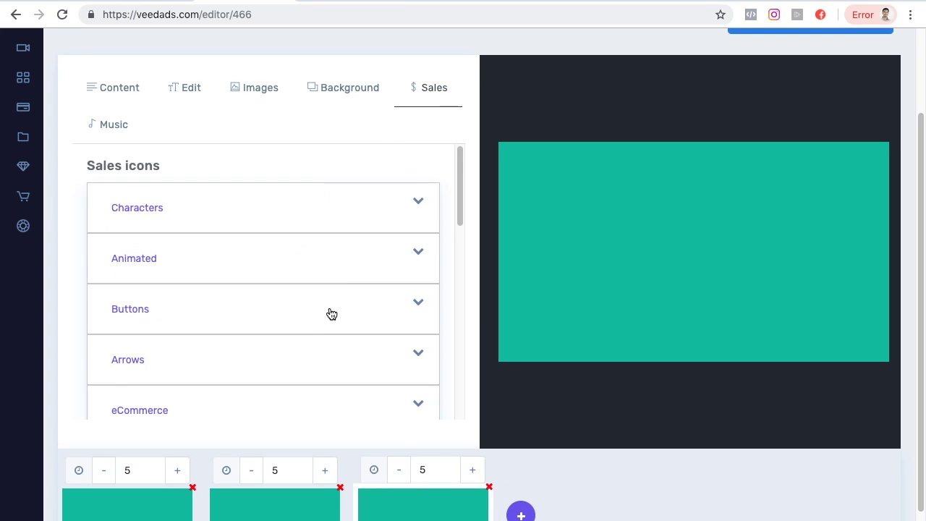
pyautogui.scroll(-1, 330, 312)
pyautogui.click(334, 288)
pyautogui.scroll(-5, 324, 296)
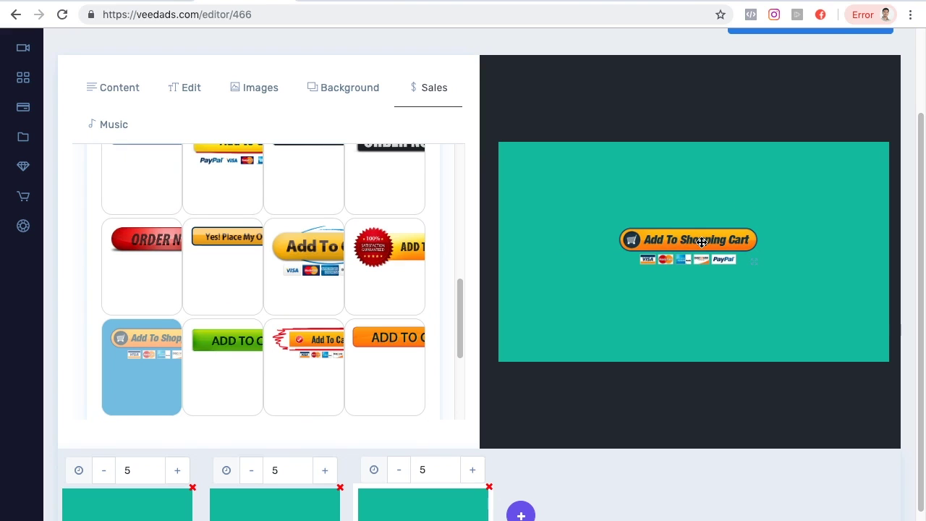
pyautogui.moveTo(709, 245); pyautogui.dragTo(719, 246)
pyautogui.scroll(5, 306, 215)
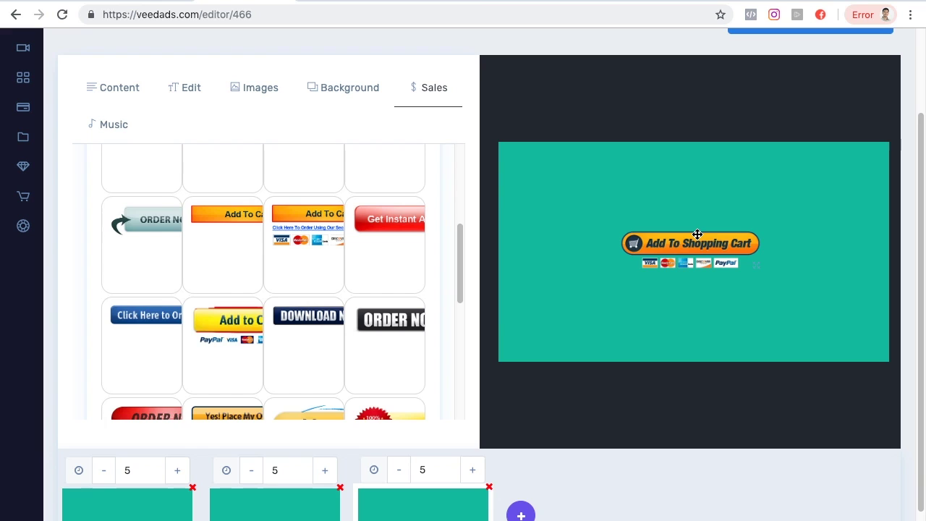
pyautogui.scroll(5, 322, 341)
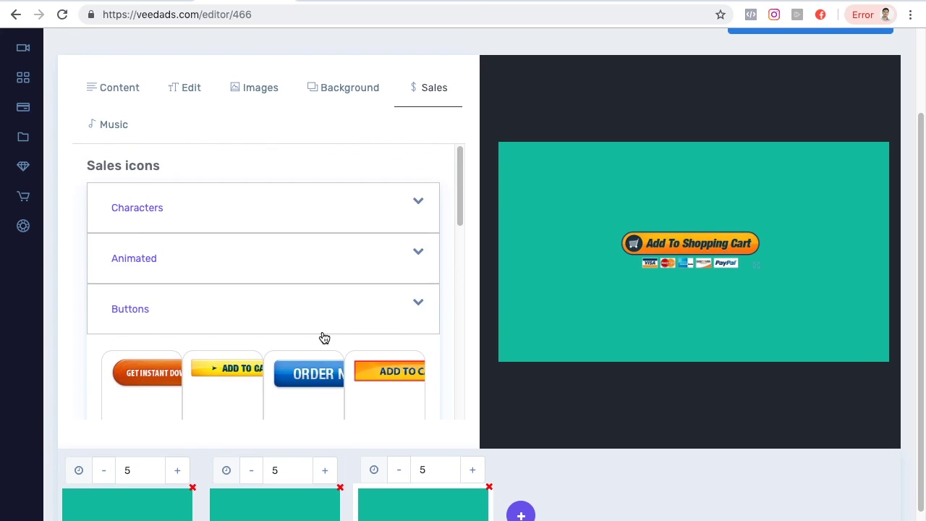
# Step: Open the Video Finder and browse its library of stock videos
pyautogui.moveTo(29, 108)
pyautogui.moveTo(60, 173)
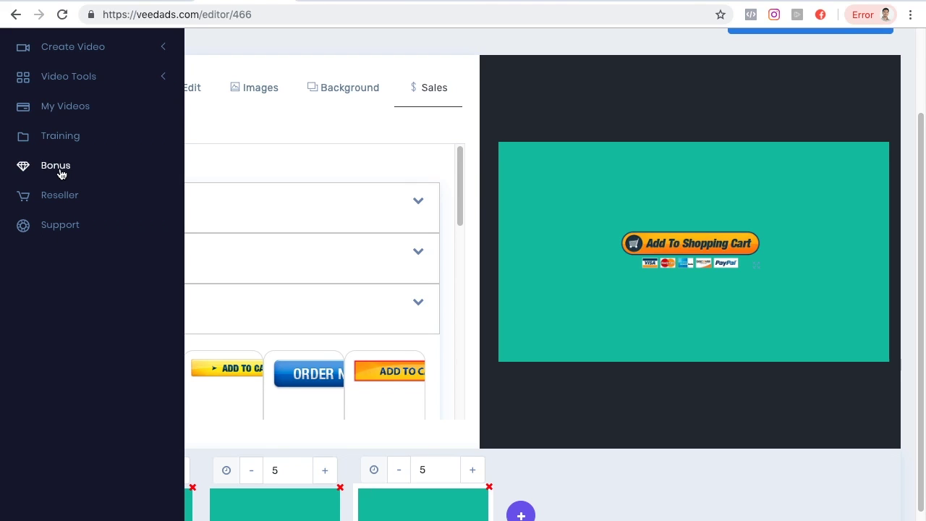
pyautogui.scroll(1, 105, 123)
pyautogui.click(112, 98)
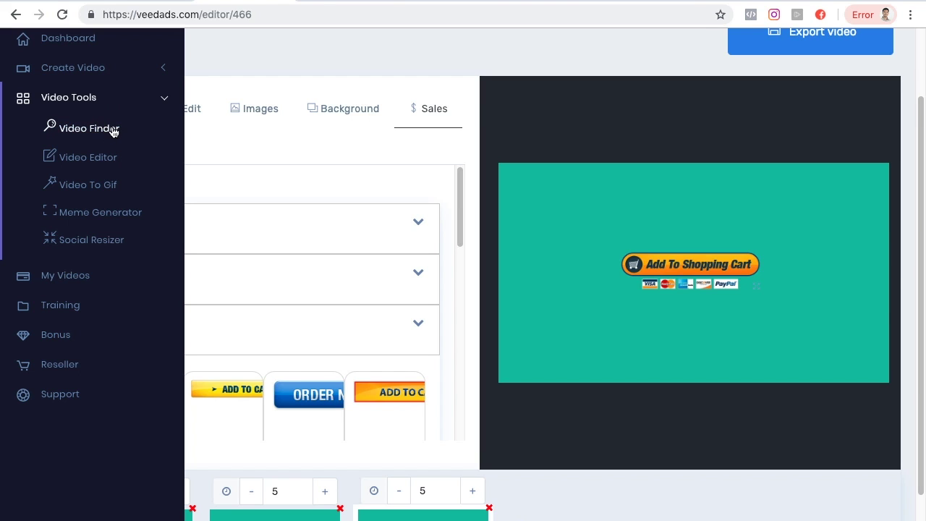
pyautogui.click(89, 128)
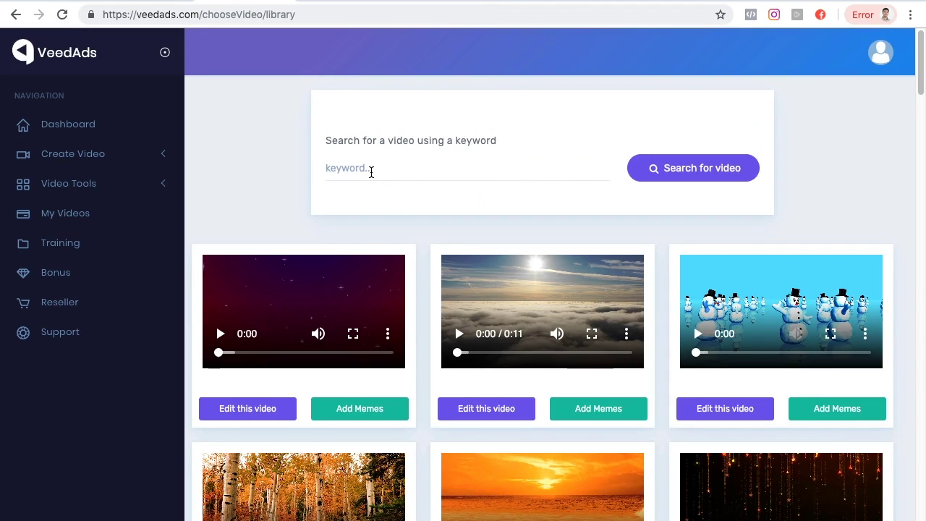
pyautogui.click(371, 171)
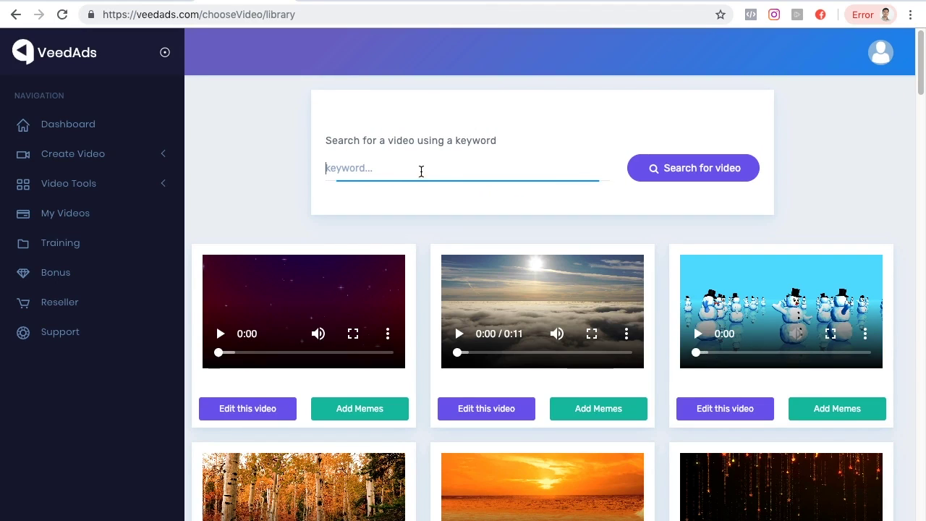
pyautogui.scroll(-2, 463, 210)
pyautogui.scroll(-2, 463, 210)
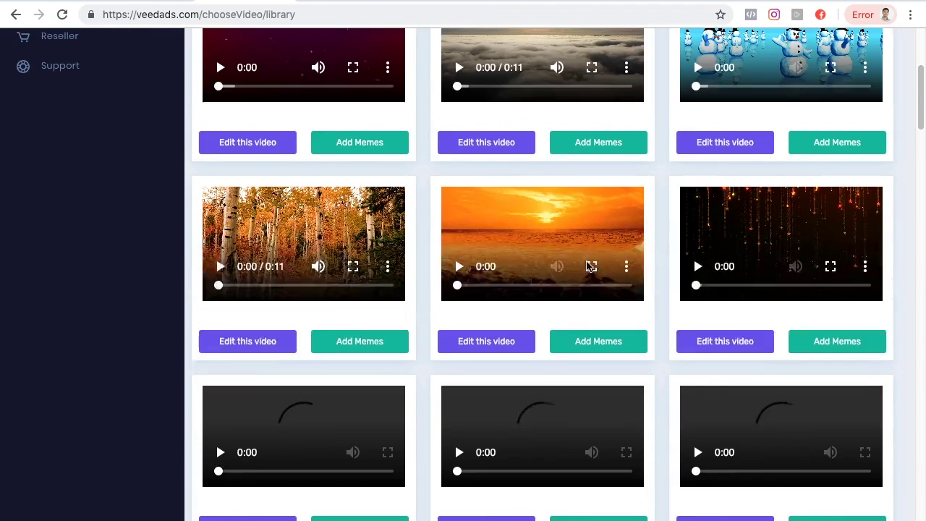
pyautogui.scroll(-4, 585, 265)
pyautogui.scroll(5, 580, 267)
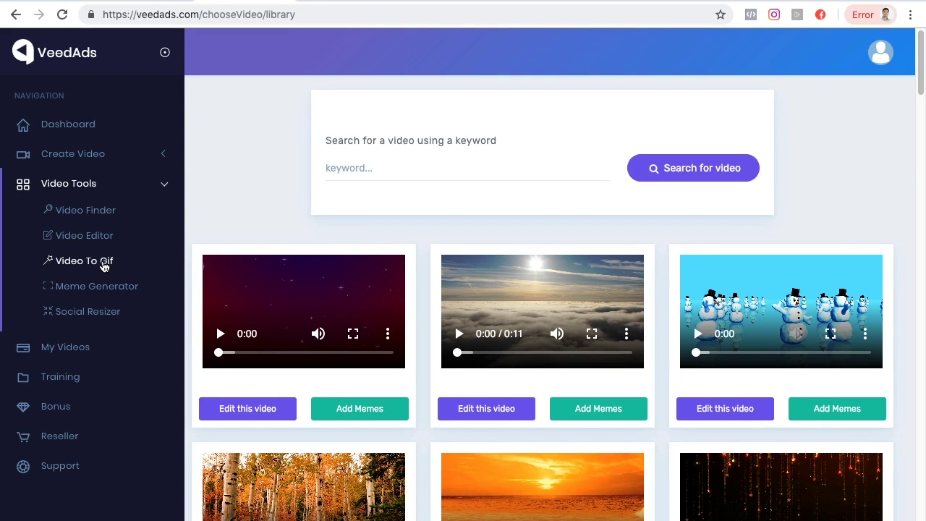
# Step: Import the YouTube video "AmazonSwamp - FREE Video Background Loops HD 1080p" into Video To Gif through its link and play it
pyautogui.click(99, 262)
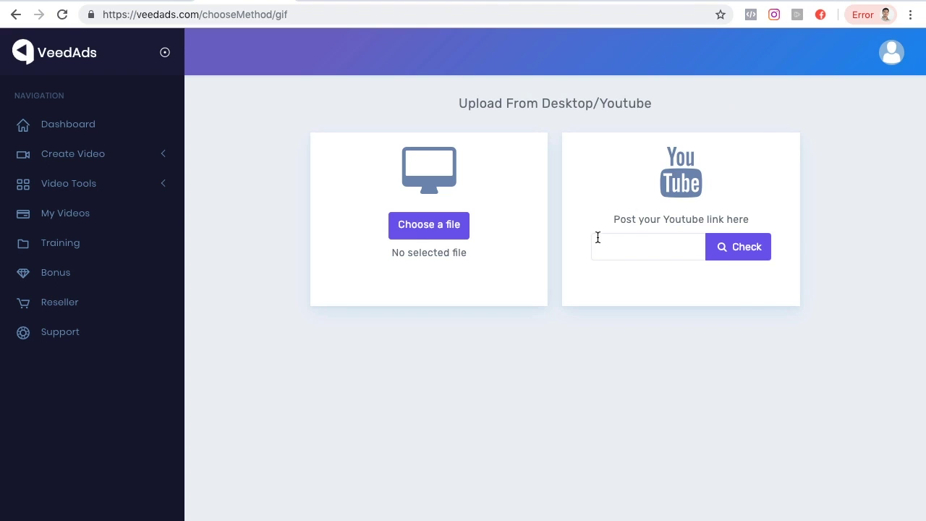
pyautogui.click(446, 8)
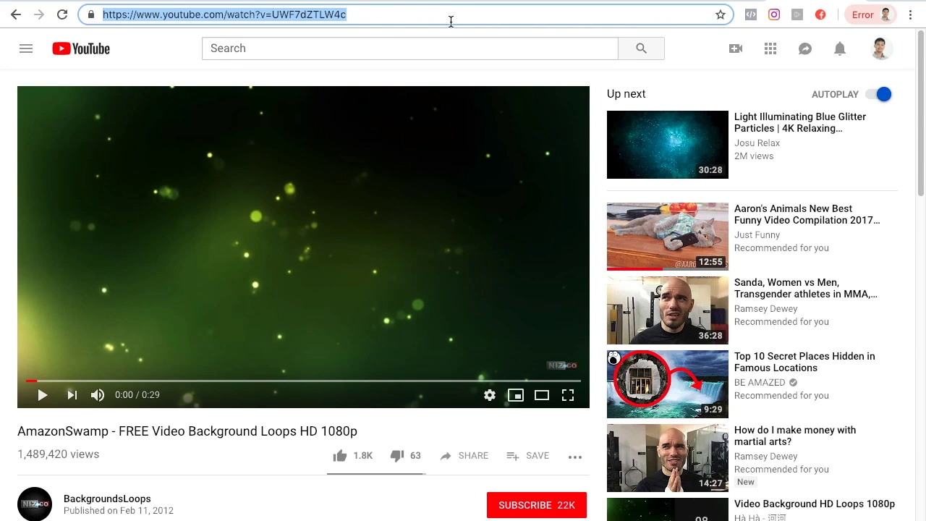
pyautogui.hotkey('ctrl', 'c')
pyautogui.click(533, 3)
pyautogui.hotkey('ctrl', 'v')
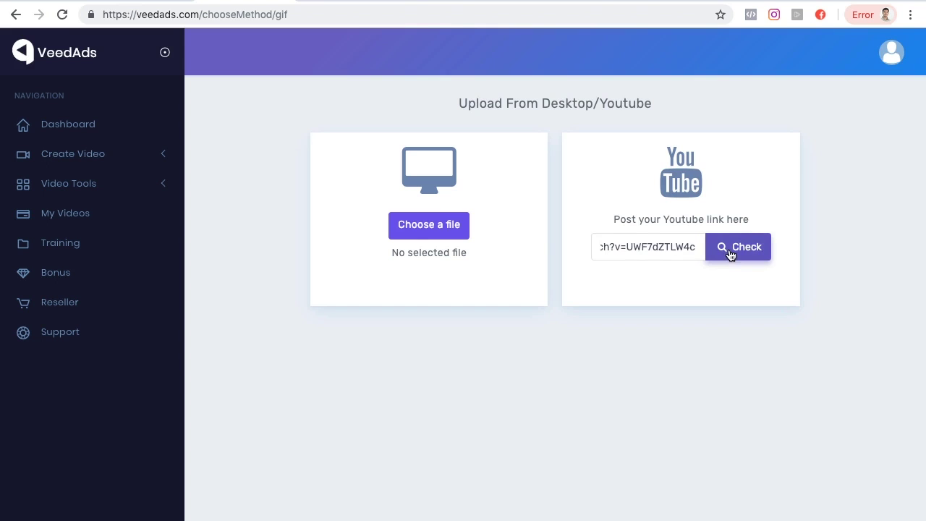
pyautogui.click(730, 254)
pyautogui.click(760, 297)
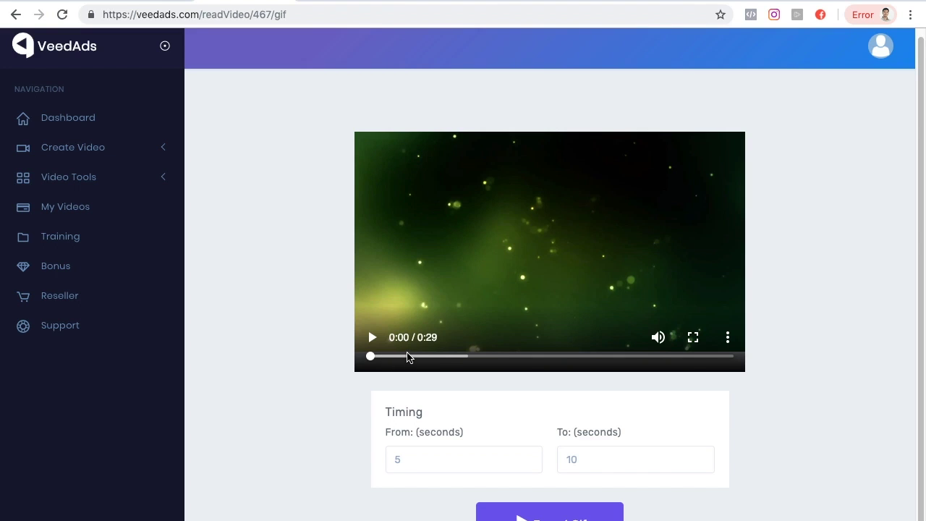
pyautogui.click(372, 337)
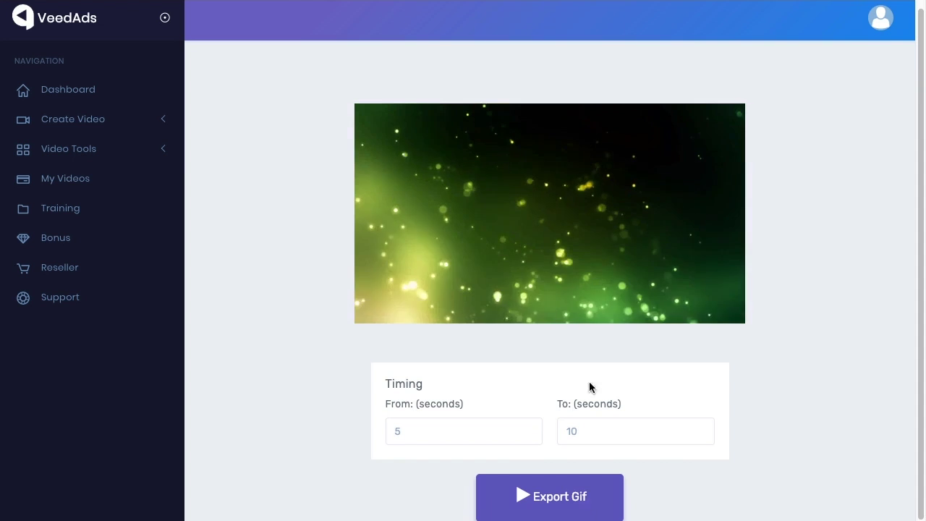
# Step: Load the same YouTube background video into the Meme Generator through its copied link
pyautogui.moveTo(465, 196)
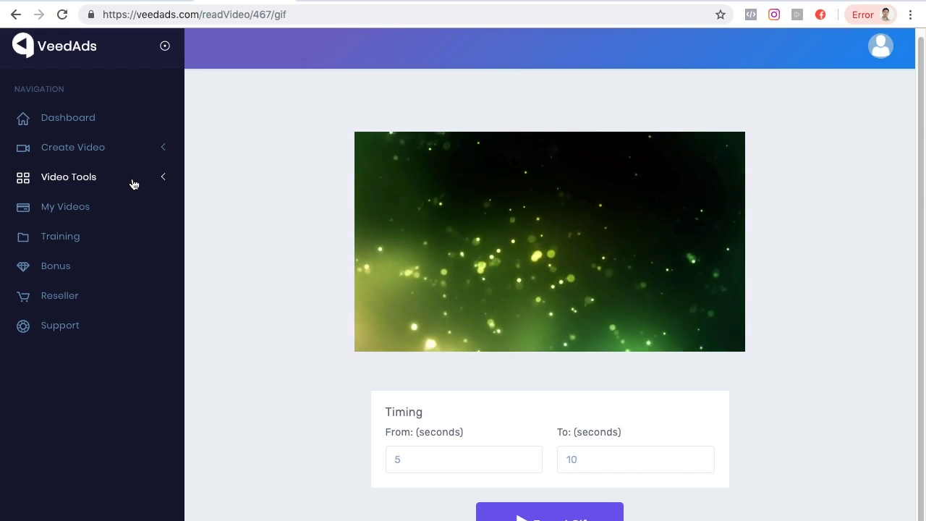
pyautogui.click(133, 183)
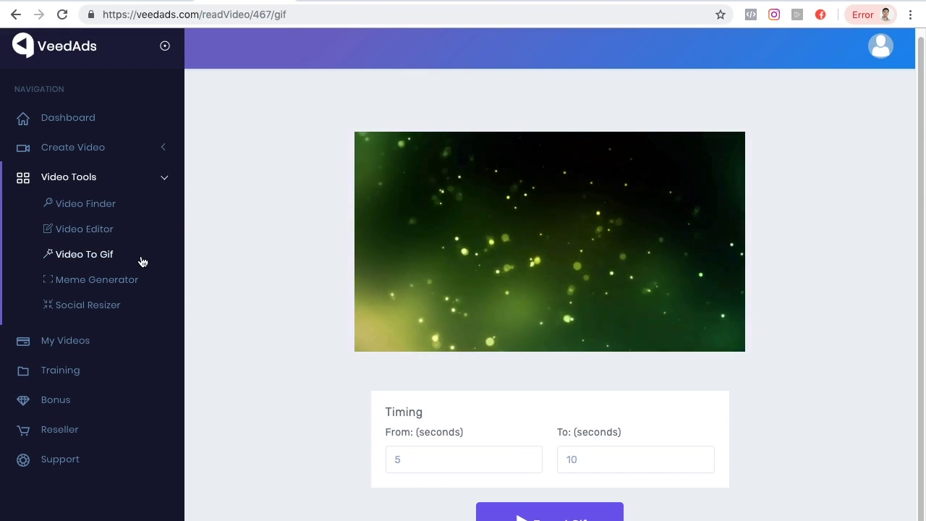
pyautogui.click(120, 279)
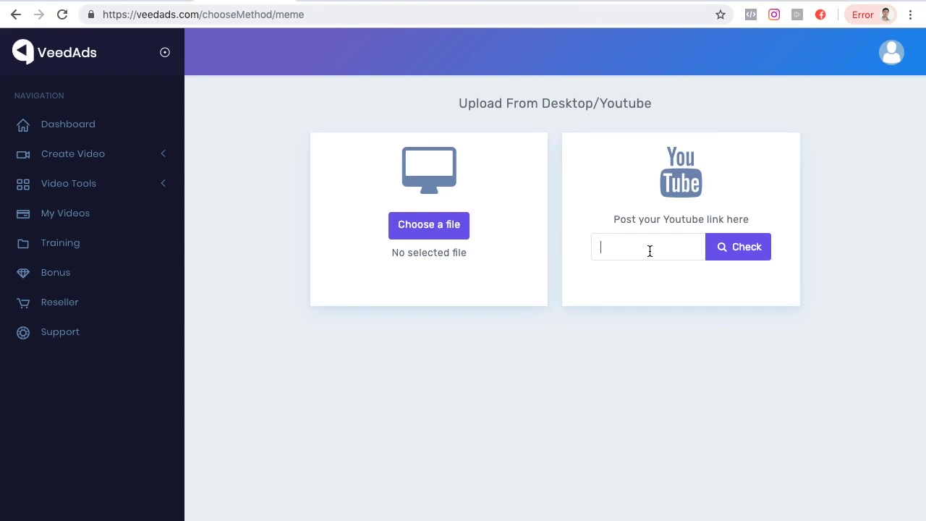
pyautogui.hotkey('ctrl', 'v')
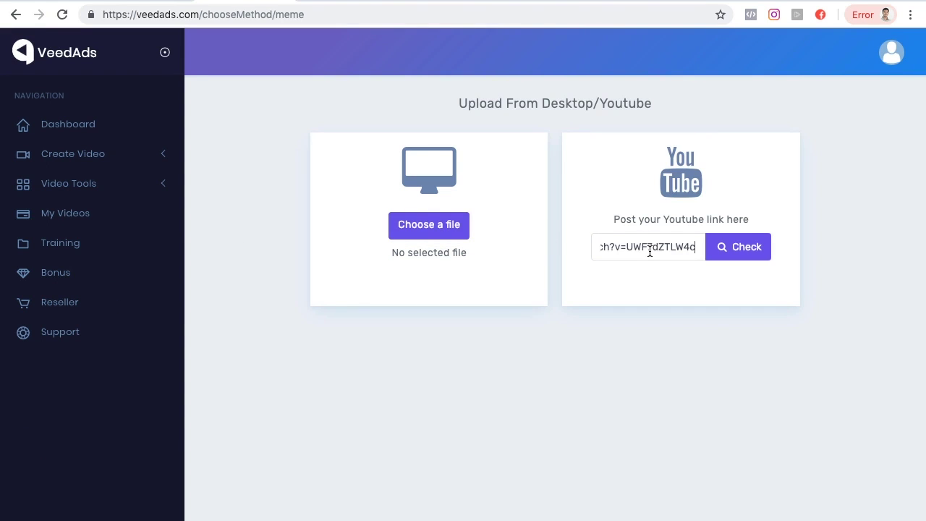
pyautogui.click(750, 253)
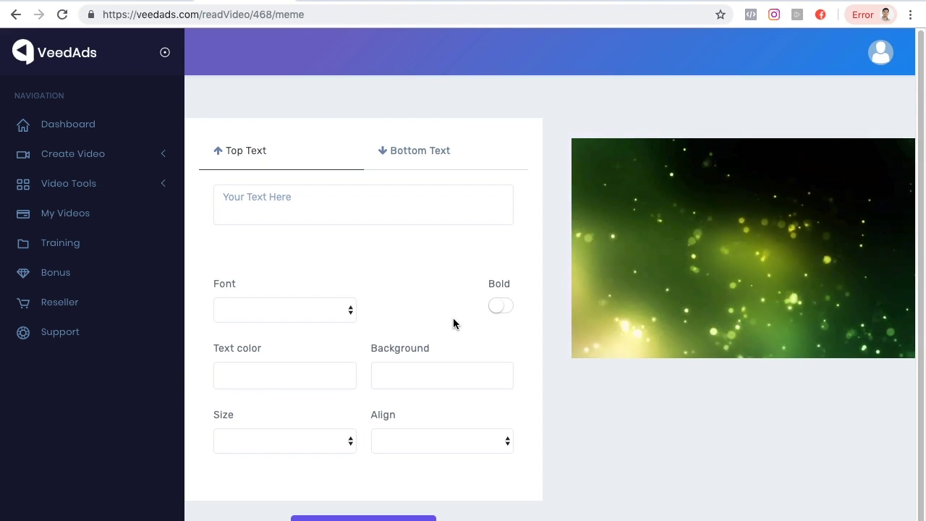
# Step: Enter "TOP TEXT" as the meme's top caption and check the available fonts without choosing one
pyautogui.click(300, 201)
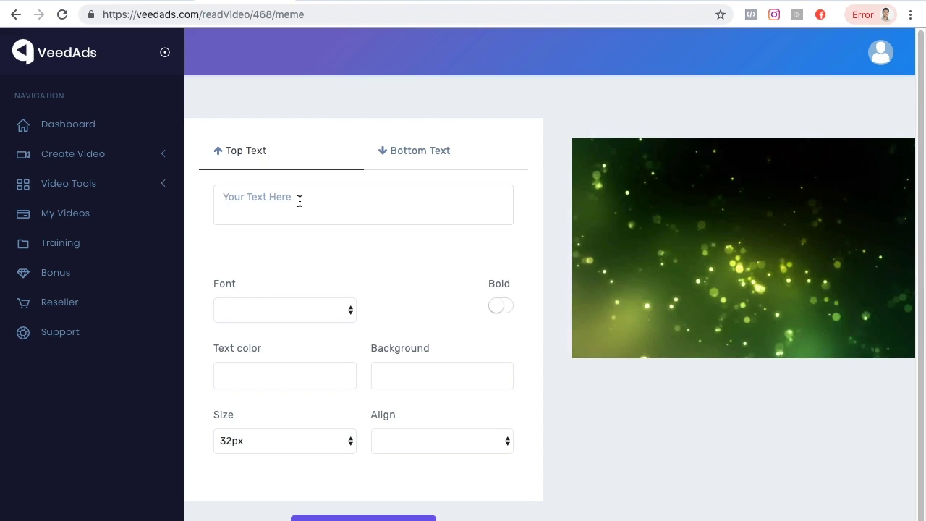
pyautogui.write('TOP')
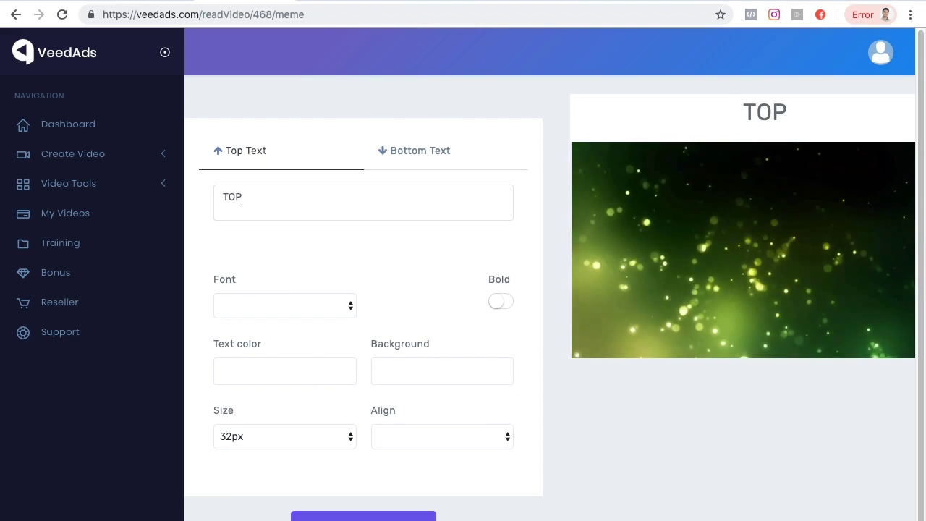
pyautogui.write(' TEXT')
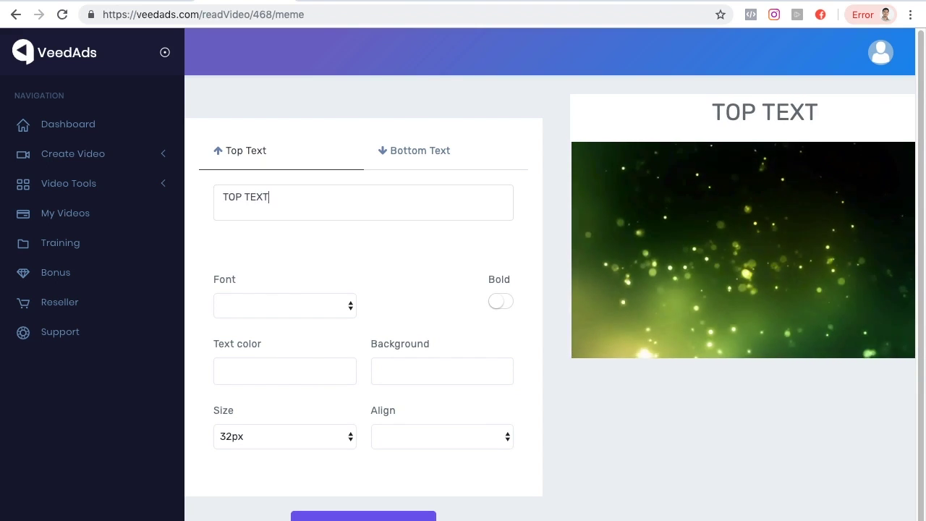
pyautogui.click(334, 306)
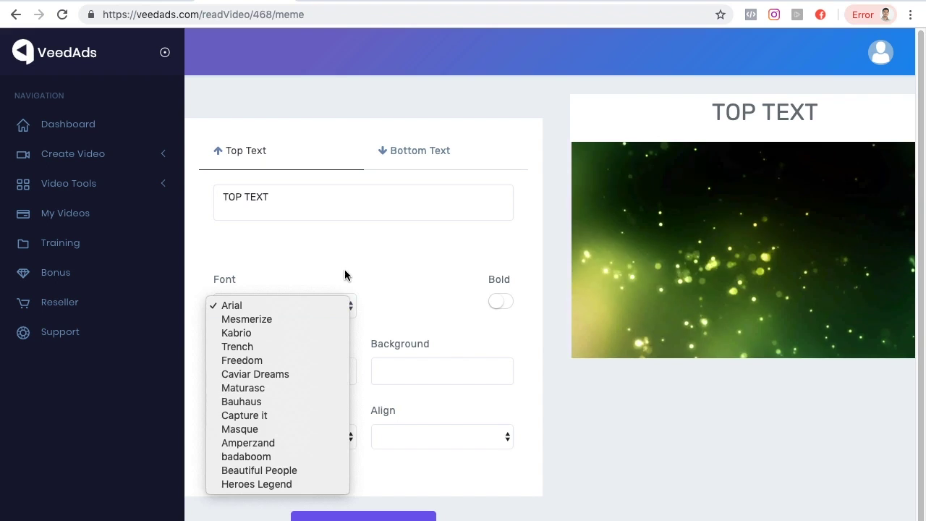
pyautogui.click(345, 275)
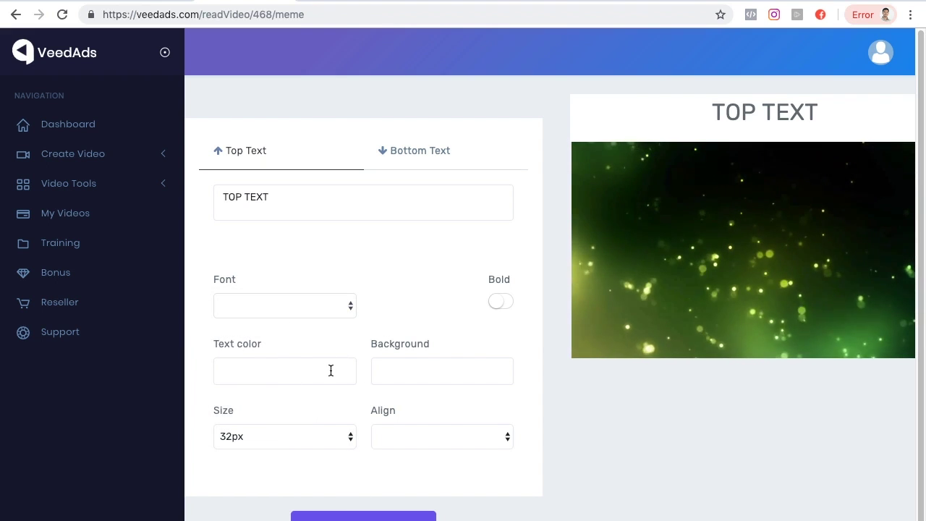
# Step: Give the top caption a #000000 background and #ffffff text color
pyautogui.click(387, 371)
pyautogui.moveTo(384, 431); pyautogui.dragTo(374, 465)
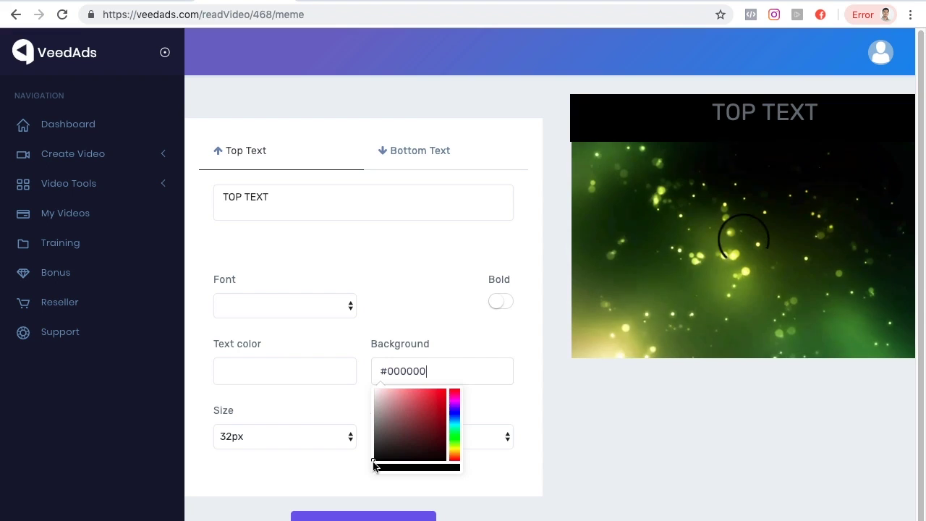
pyautogui.click(227, 370)
pyautogui.moveTo(219, 396); pyautogui.dragTo(208, 390)
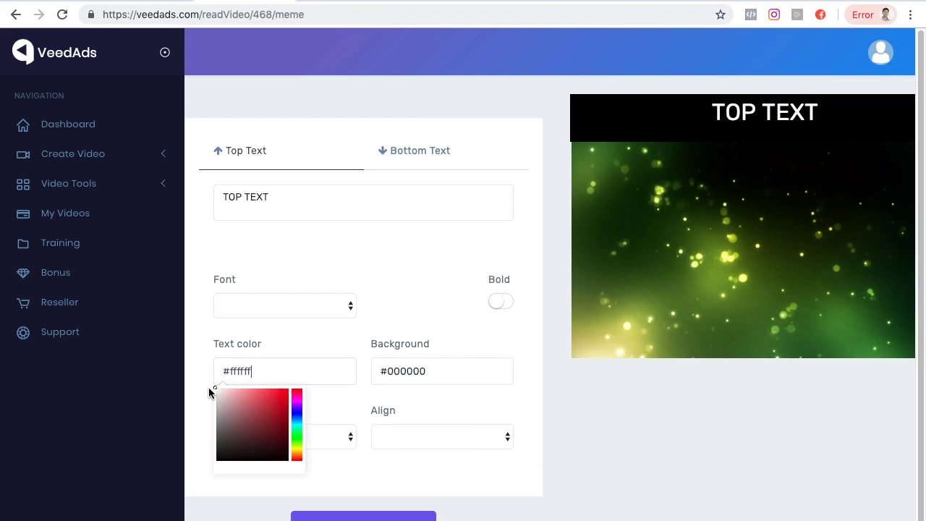
# Step: Make the top caption bold, set its size to 40px and align it to the center
pyautogui.click(499, 302)
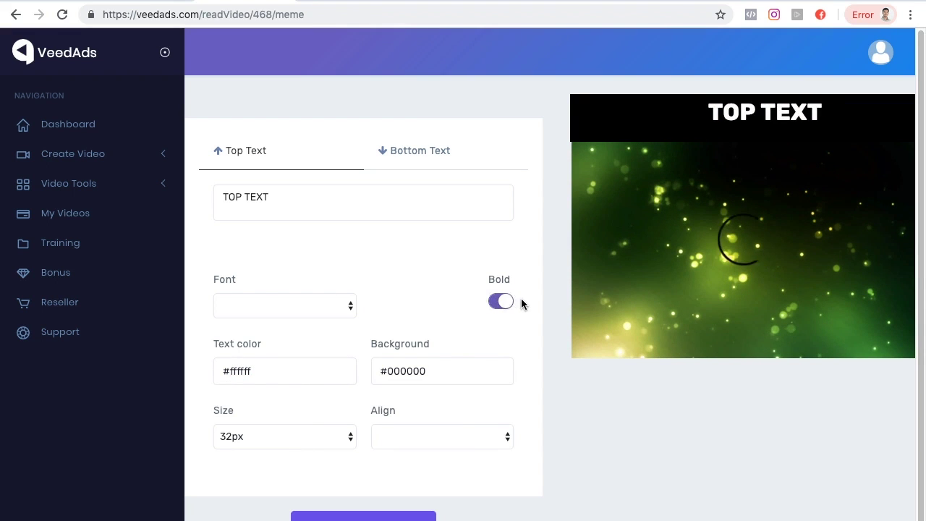
pyautogui.click(265, 433)
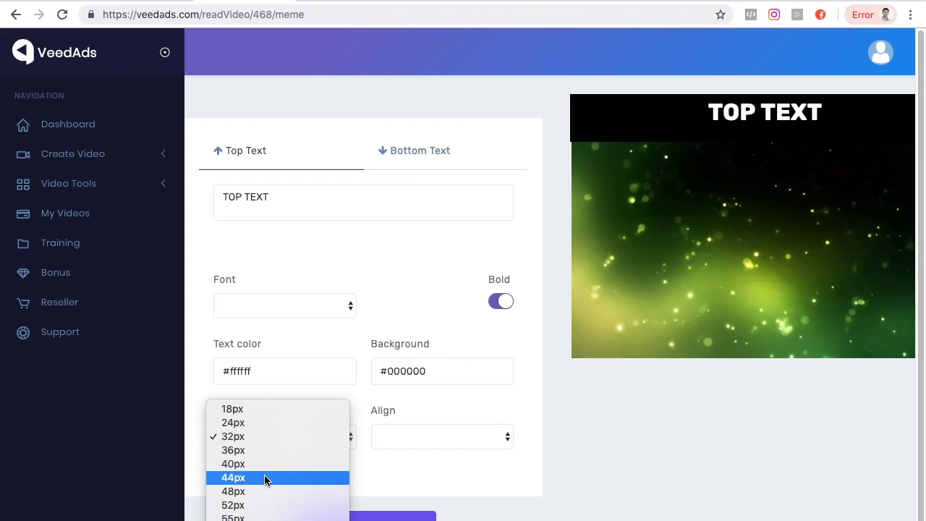
pyautogui.click(264, 467)
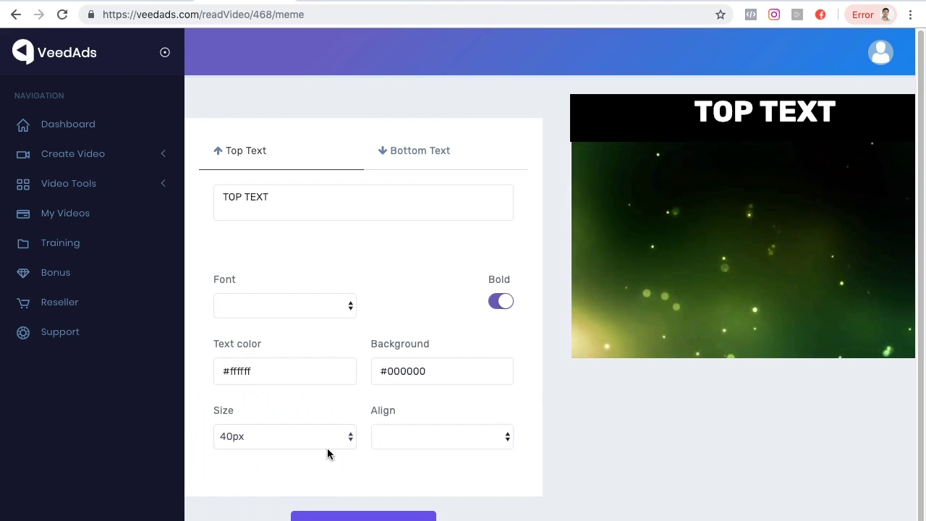
pyautogui.click(487, 436)
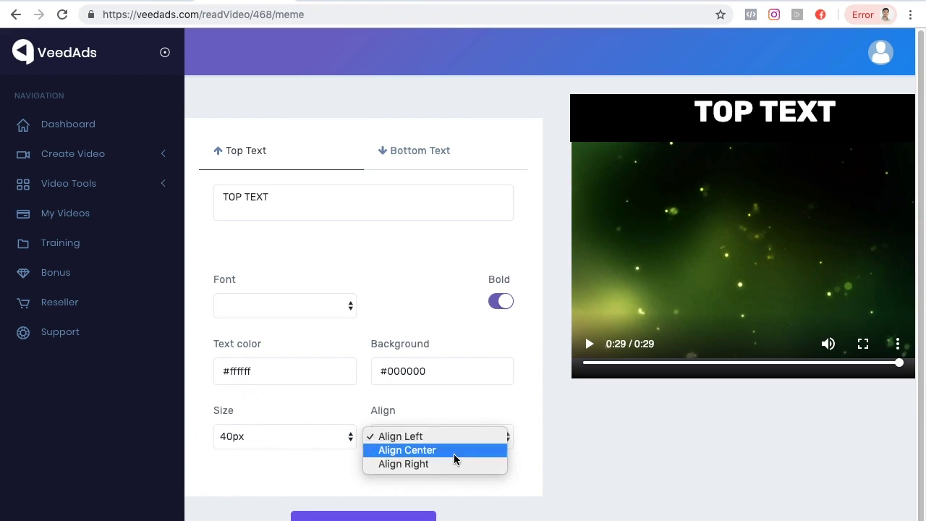
pyautogui.click(454, 450)
# Step: Add the bottom caption "BOTTOM TEXT" in text color #f0f0f0 on a #000000 background
pyautogui.click(438, 154)
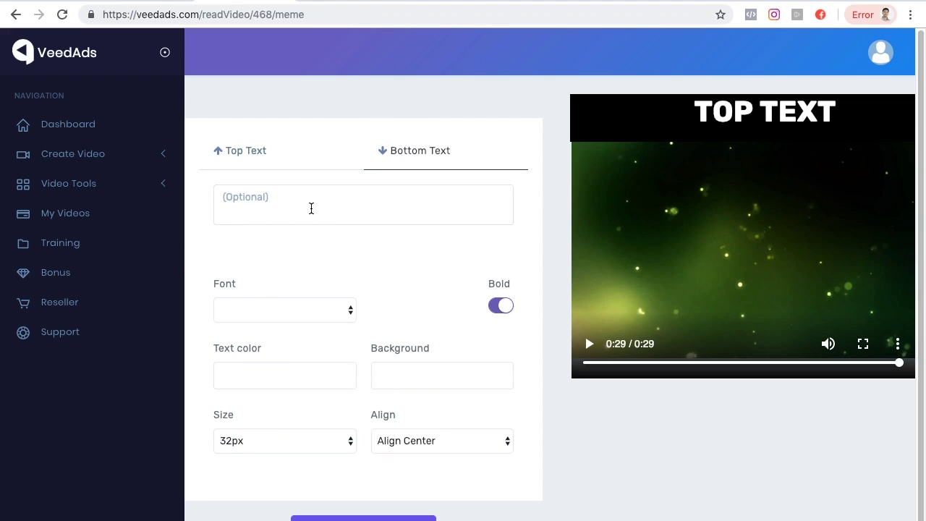
pyautogui.click(311, 208)
pyautogui.write('BOTTOM TEXT')
pyautogui.click(344, 373)
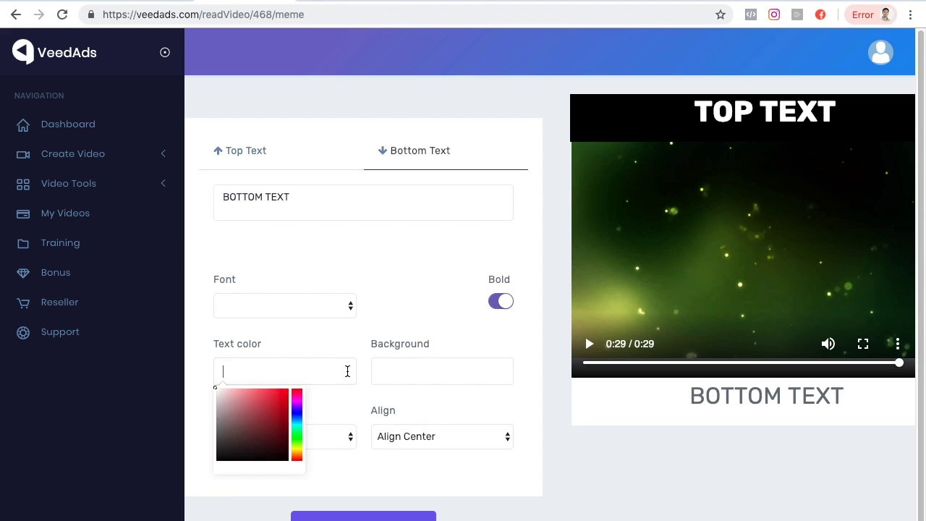
pyautogui.moveTo(224, 403); pyautogui.dragTo(205, 389)
pyautogui.click(426, 366)
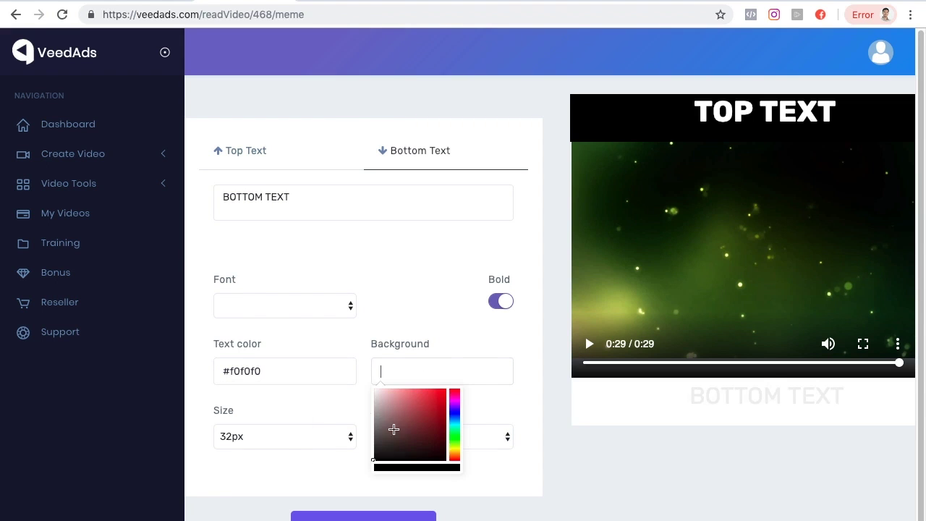
pyautogui.moveTo(393, 422); pyautogui.dragTo(367, 464)
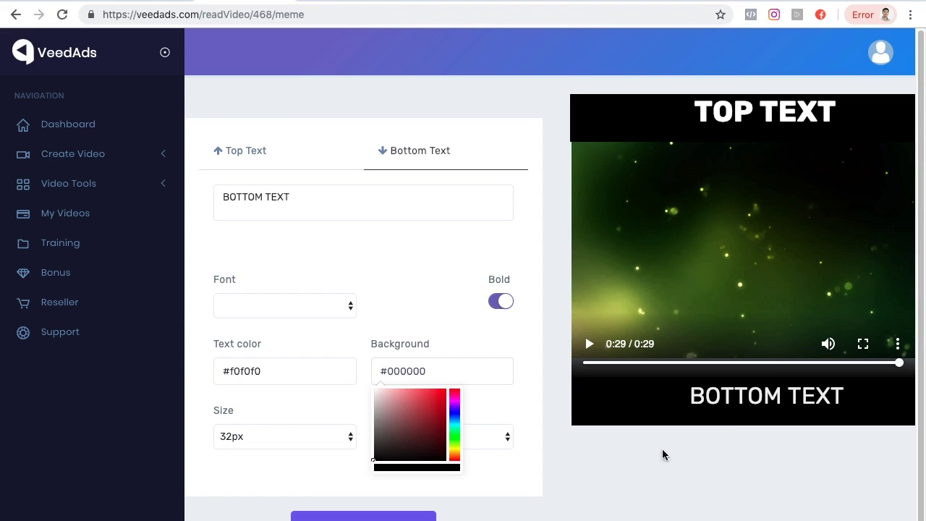
pyautogui.click(742, 402)
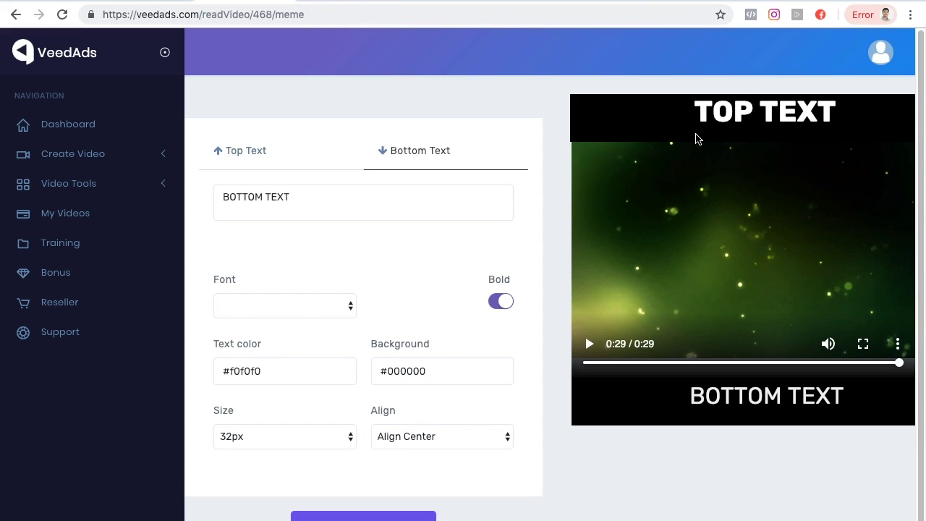
# Step: Load the same YouTube background video into the Social Resizer through its link
pyautogui.click(69, 183)
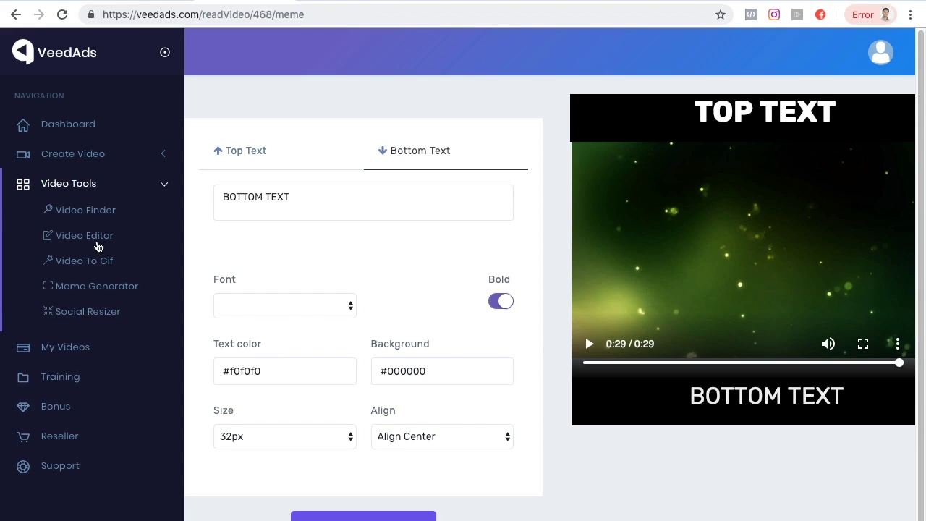
pyautogui.click(110, 319)
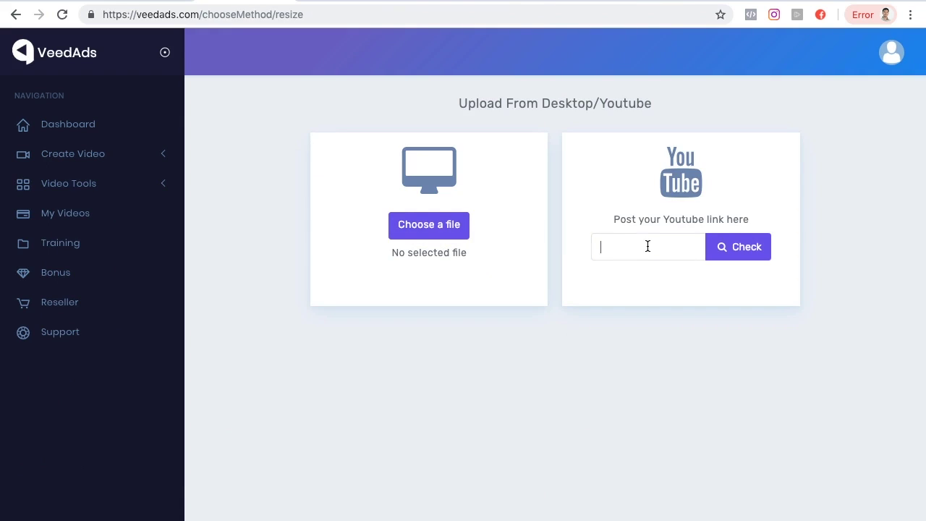
pyautogui.write('https://www.youtube.com/watch?v=UeF7d2TLw4d')
pyautogui.click(739, 255)
pyautogui.click(747, 290)
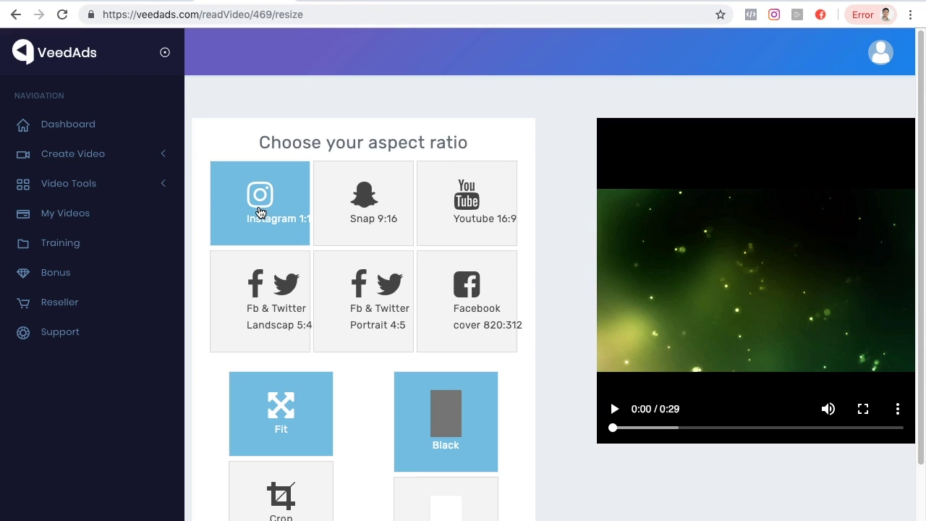
# Step: Preview the Snap, YouTube, Facebook and Twitter landscape and portrait, and Facebook cover aspect ratios, and return to Instagram 1:1
pyautogui.click(377, 213)
pyautogui.click(477, 212)
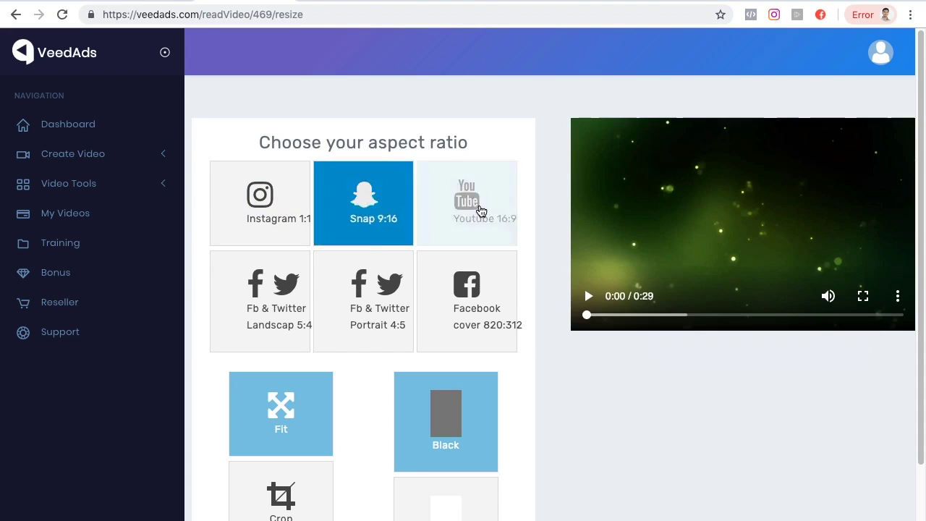
pyautogui.click(265, 300)
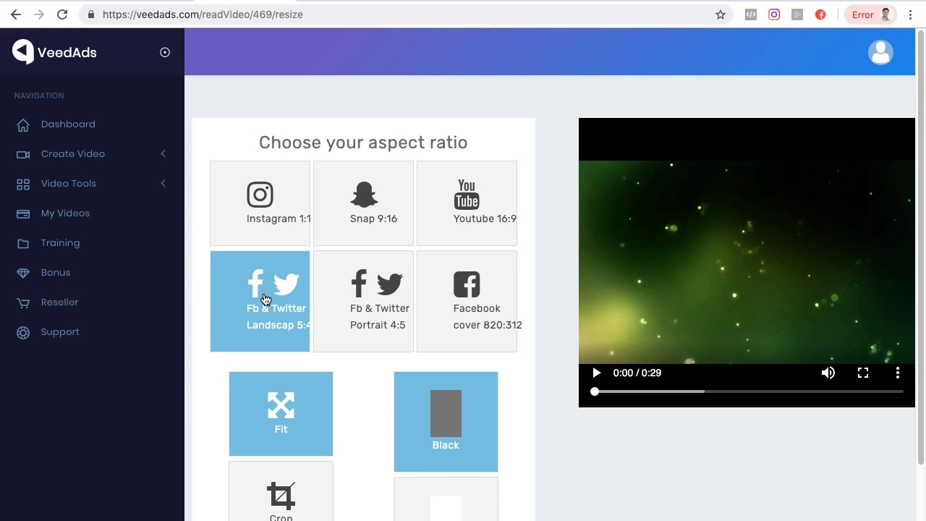
pyautogui.click(354, 300)
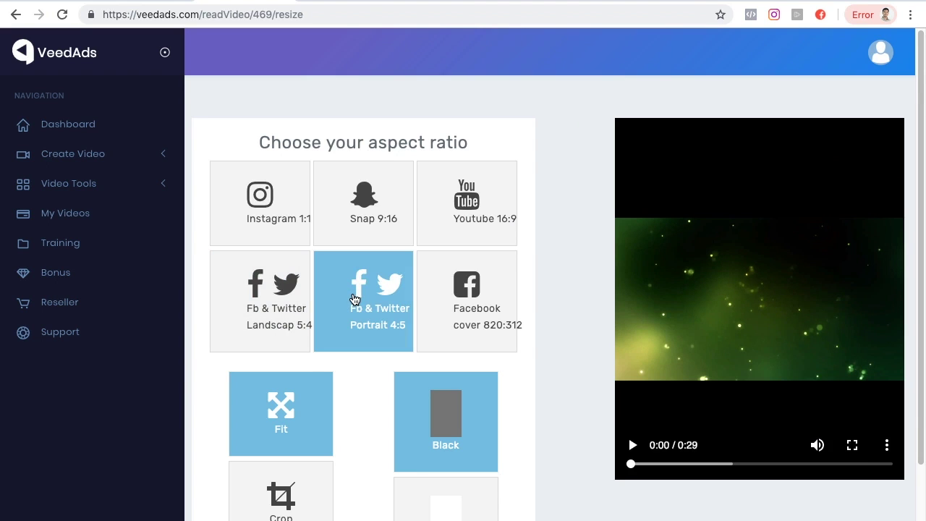
pyautogui.click(477, 303)
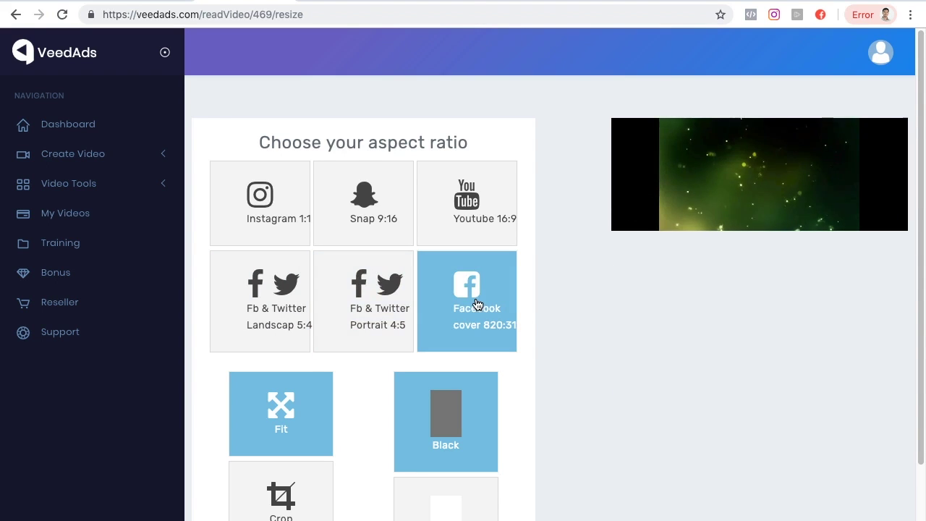
pyautogui.click(307, 173)
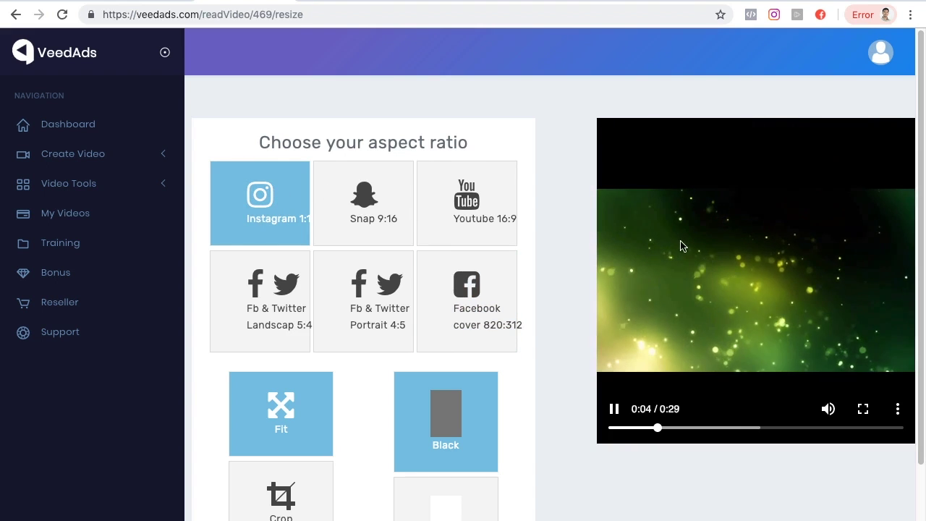
# Step: Try the Crop option on the Instagram 1:1 video and return to Fit with a white background
pyautogui.scroll(-2, 338, 367)
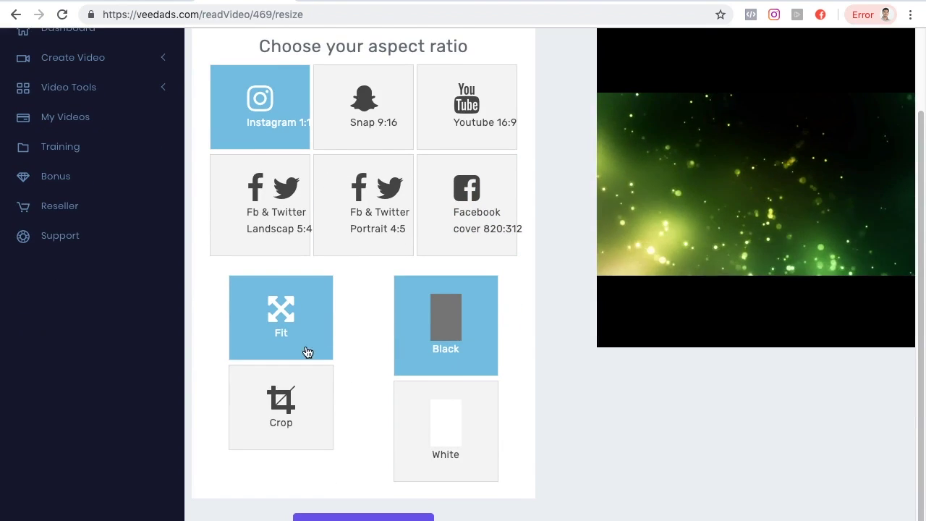
pyautogui.click(286, 403)
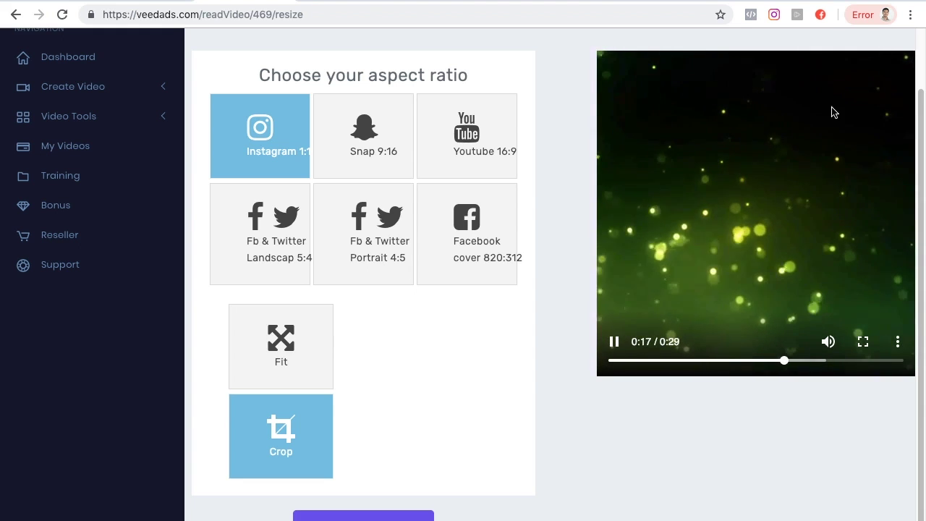
pyautogui.click(296, 328)
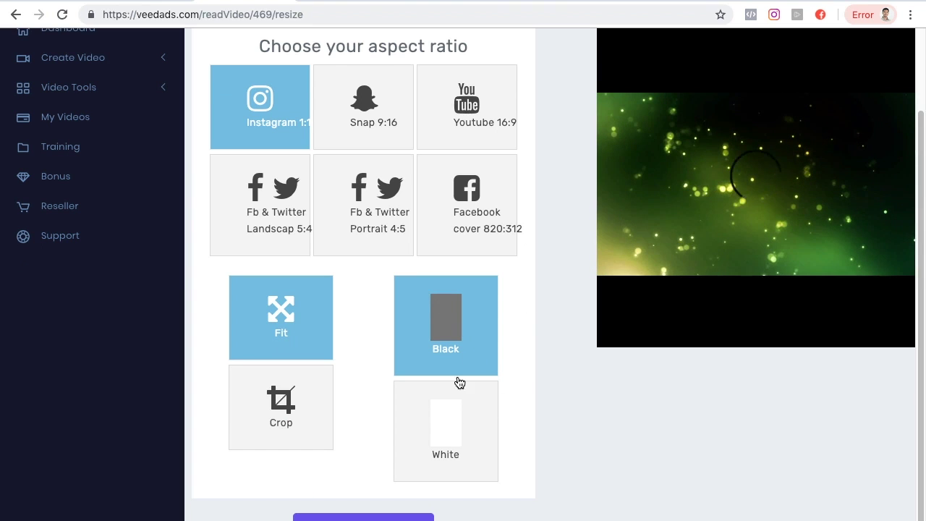
pyautogui.click(456, 441)
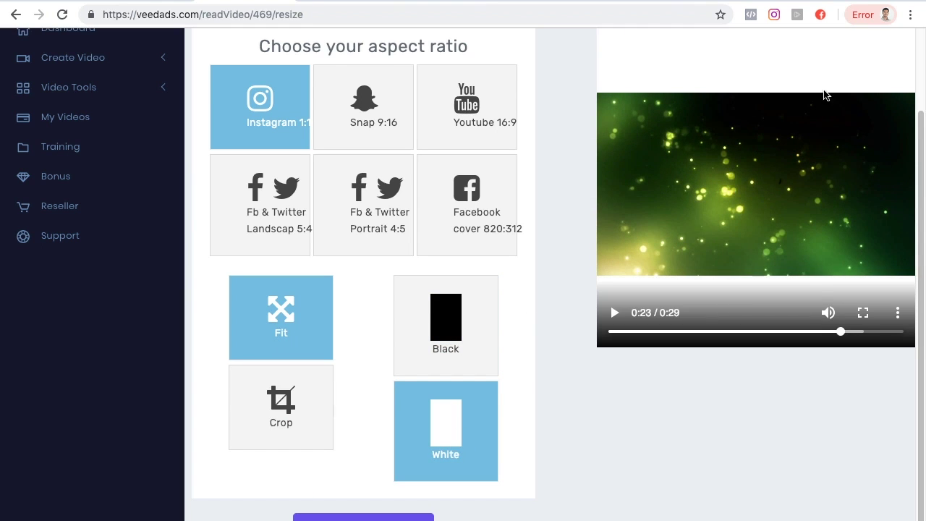
pyautogui.scroll(1, 528, 300)
pyautogui.scroll(-3, 529, 298)
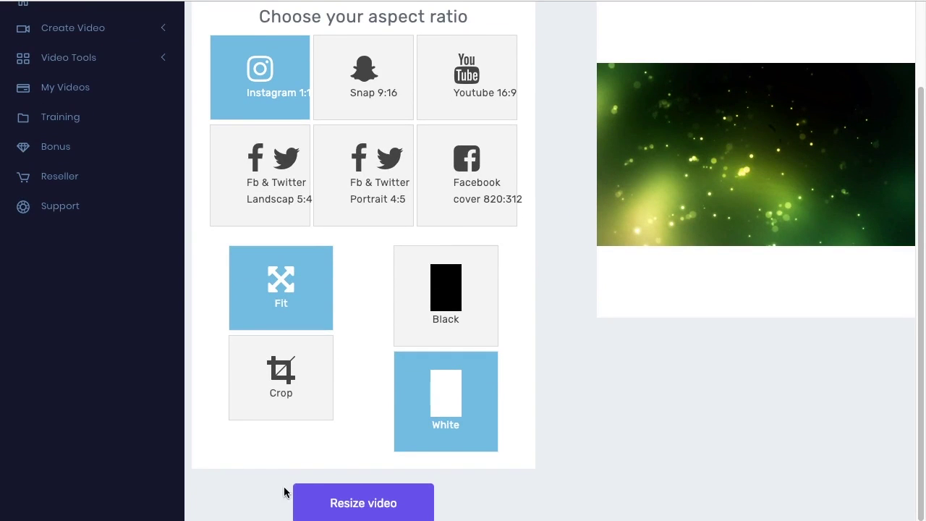
pyautogui.scroll(2, 482, 401)
pyautogui.scroll(-2, 482, 399)
pyautogui.scroll(2, 482, 399)
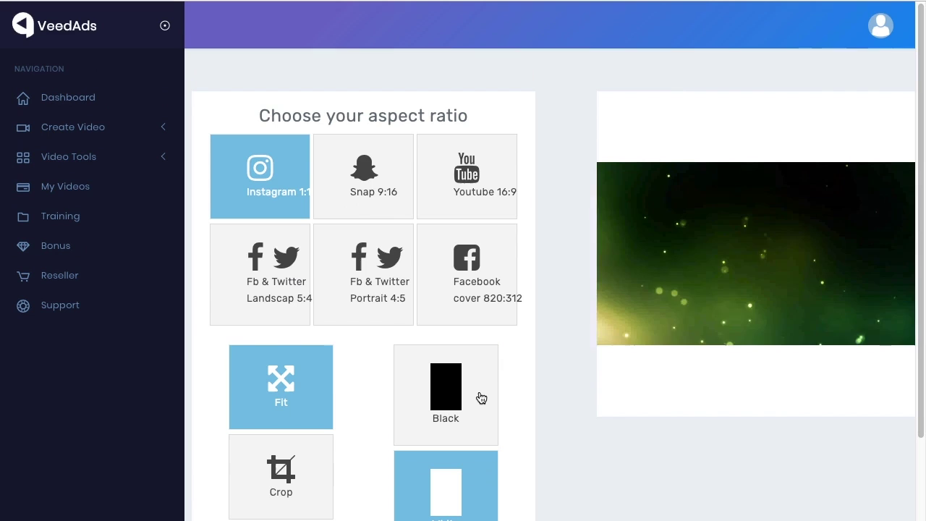